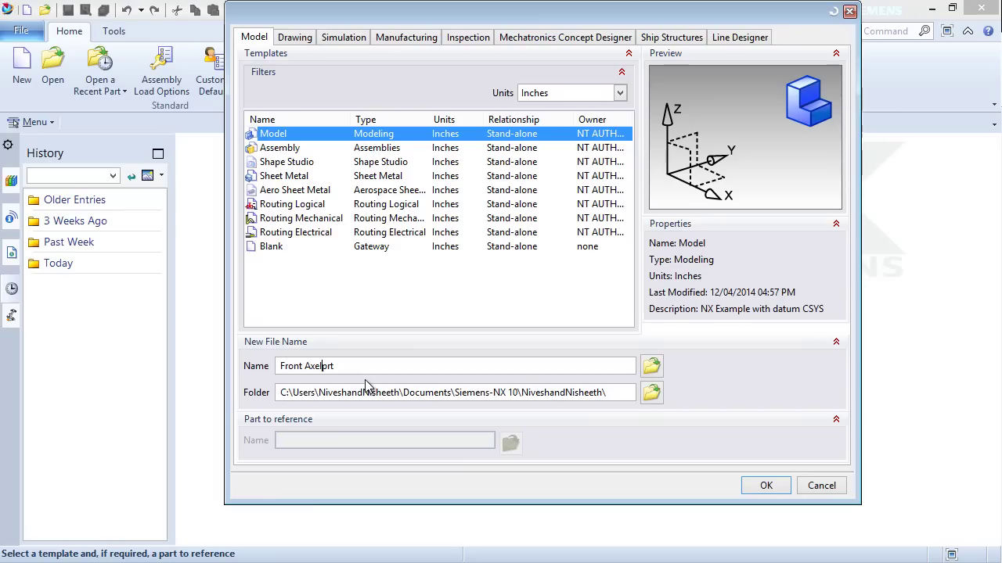
Create a new inch Model part named Front Axel.prt, stored in a new folder called Front Axel
{"action": "left_click", "coordinate": [321, 366]}
{"action": "left_click", "coordinate": [652, 393]}
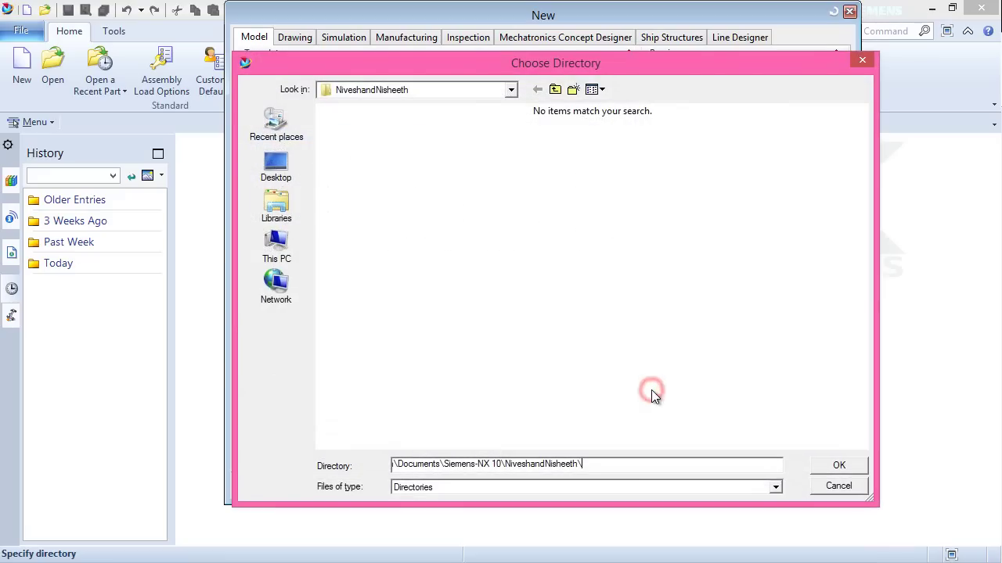
{"action": "left_click", "coordinate": [572, 91]}
{"action": "type", "text": "Front Axel"}
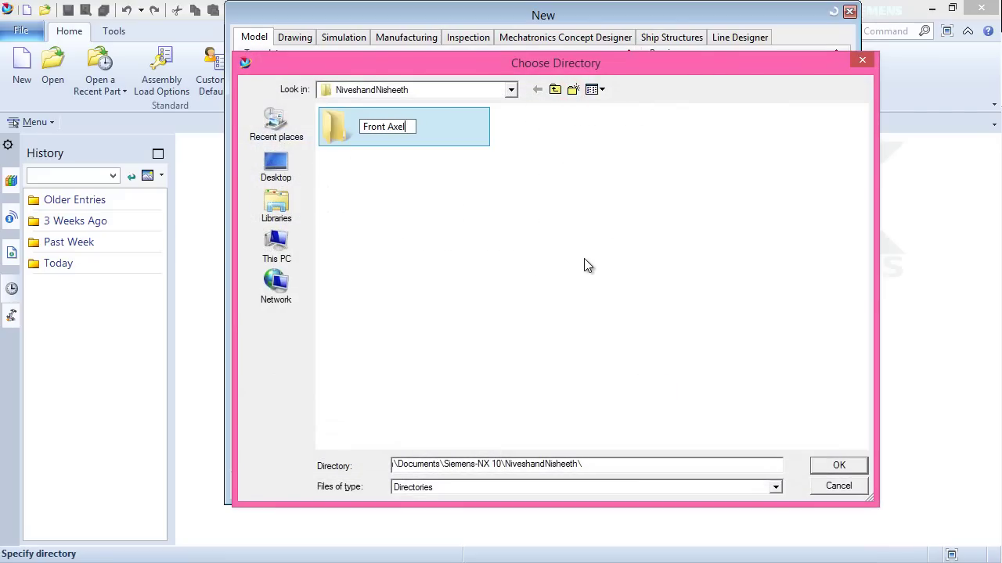
{"action": "left_click", "coordinate": [584, 258]}
{"action": "double_click", "coordinate": [396, 127]}
{"action": "left_click", "coordinate": [838, 465]}
{"action": "left_click", "coordinate": [761, 484]}
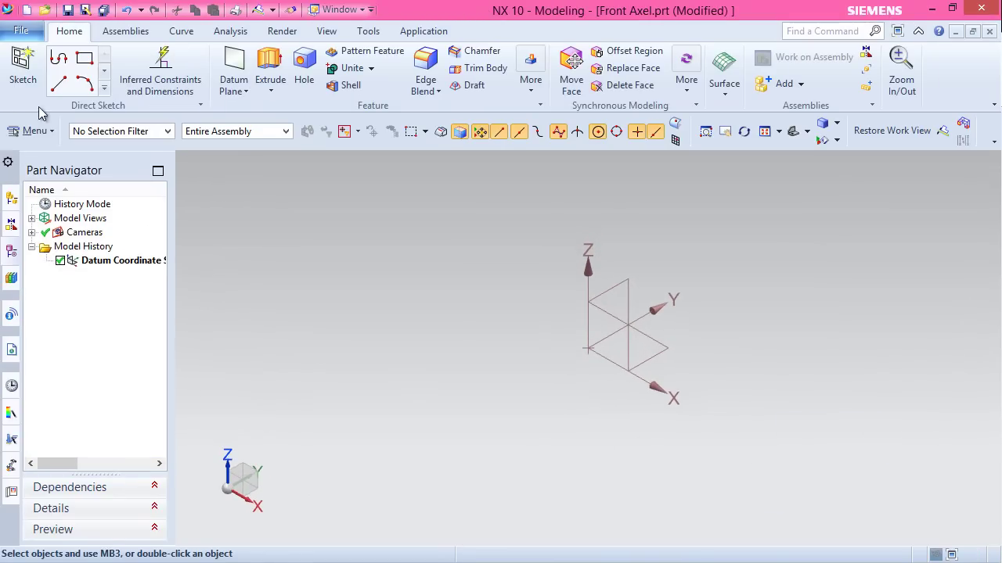
Start a sketch on the XZ datum plane and draw a circle about 1.64 in in diameter centred on the origin
{"action": "left_click", "coordinate": [23, 69]}
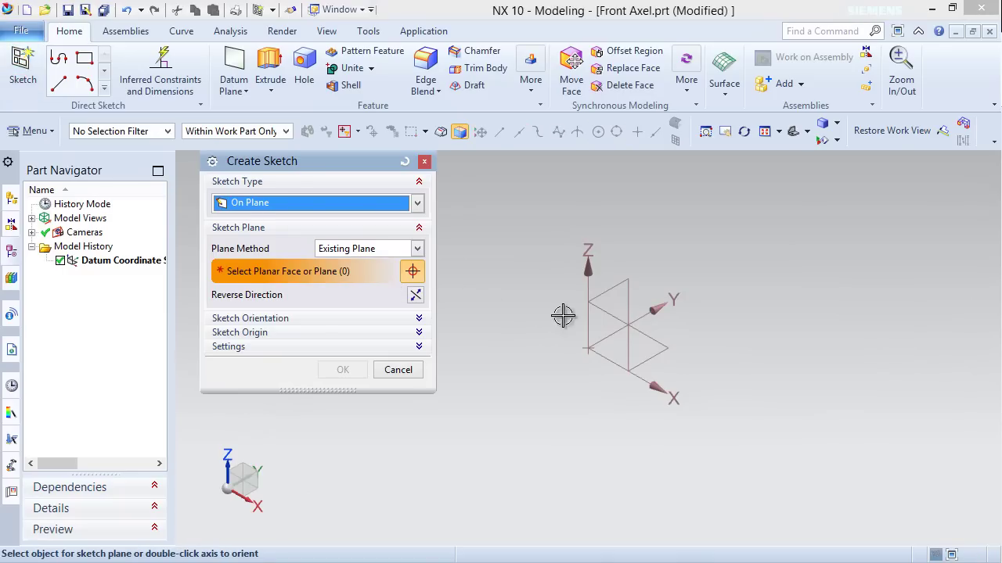
{"action": "left_click", "coordinate": [611, 311]}
{"action": "left_click", "coordinate": [345, 370]}
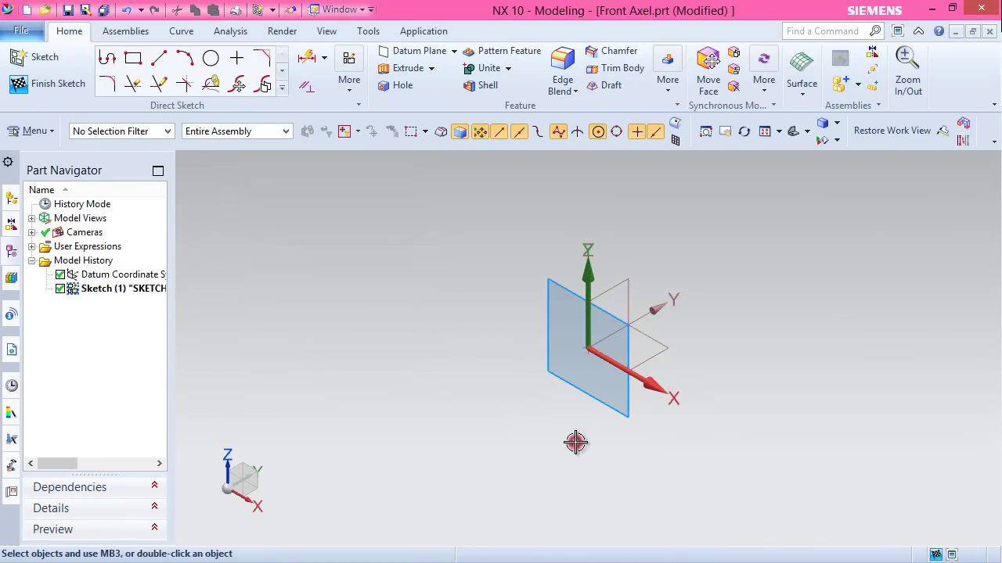
{"action": "left_click", "coordinate": [212, 58]}
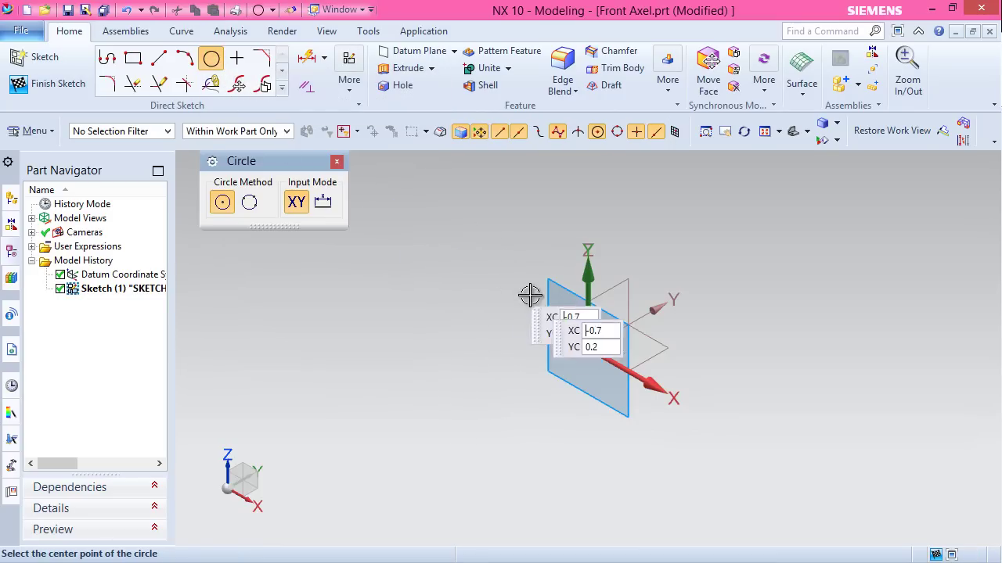
{"action": "left_click", "coordinate": [589, 351]}
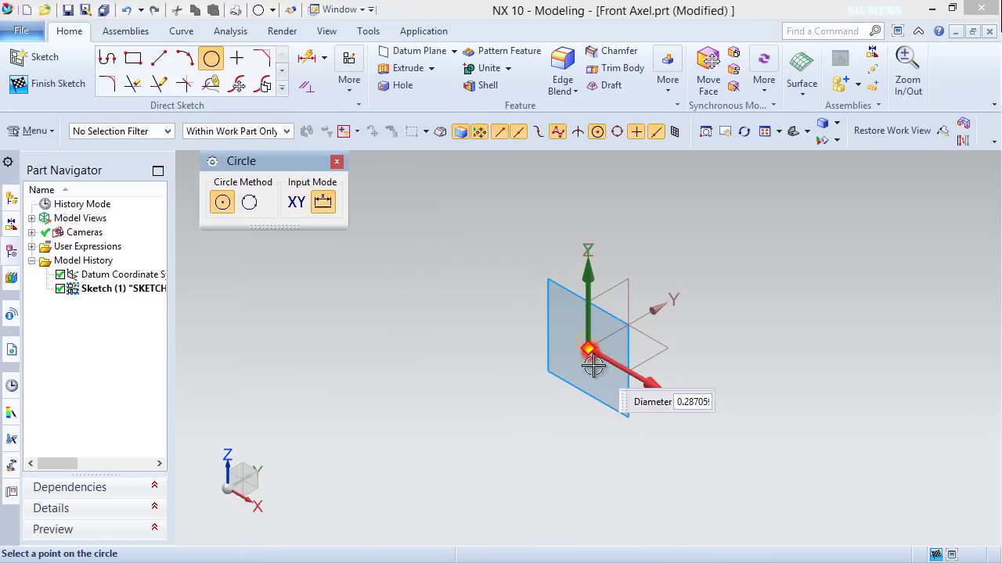
{"action": "left_click", "coordinate": [630, 443]}
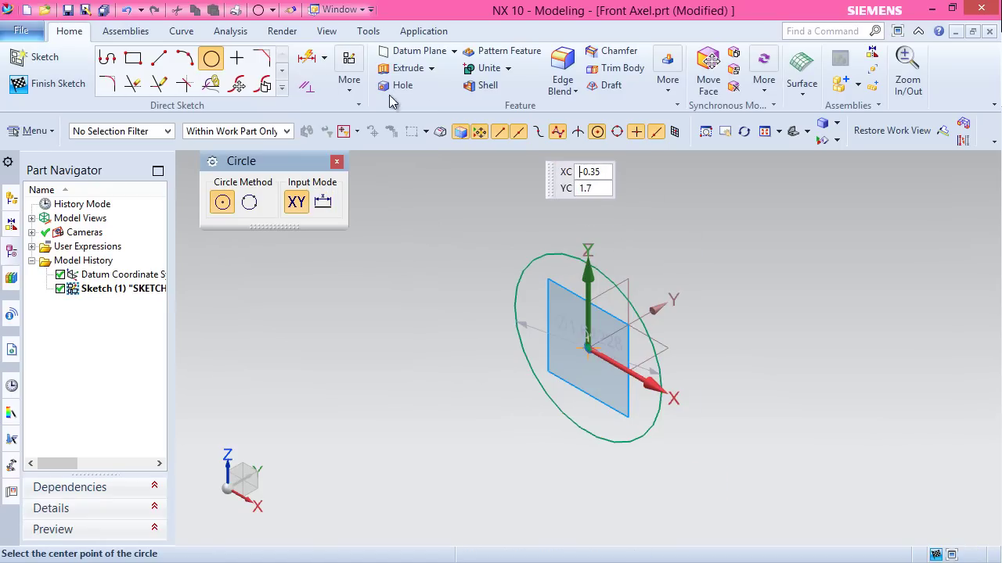
Dimension the circle's diameter as 0.1875 in and finish the sketch
{"action": "left_click", "coordinate": [305, 58]}
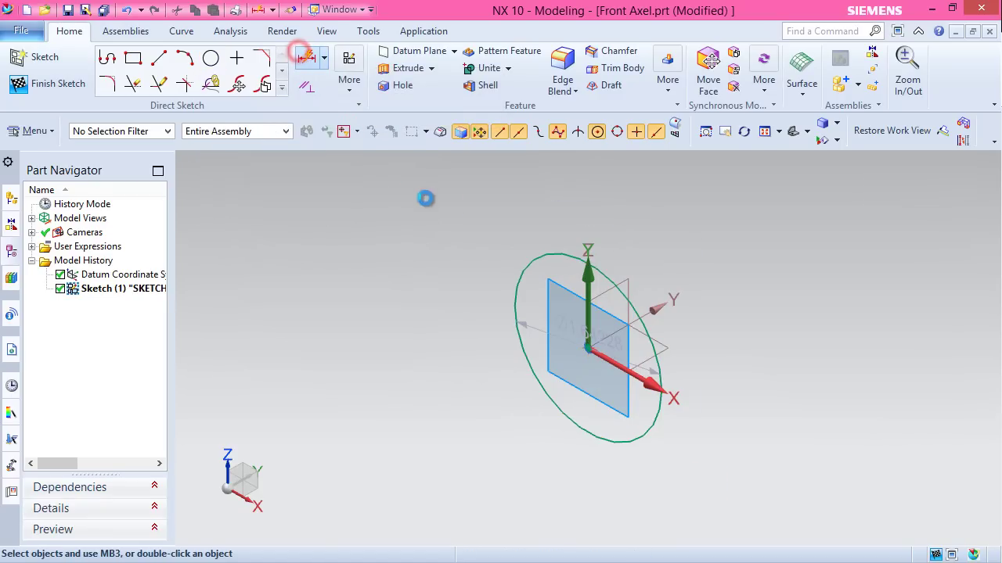
{"action": "left_click", "coordinate": [550, 241]}
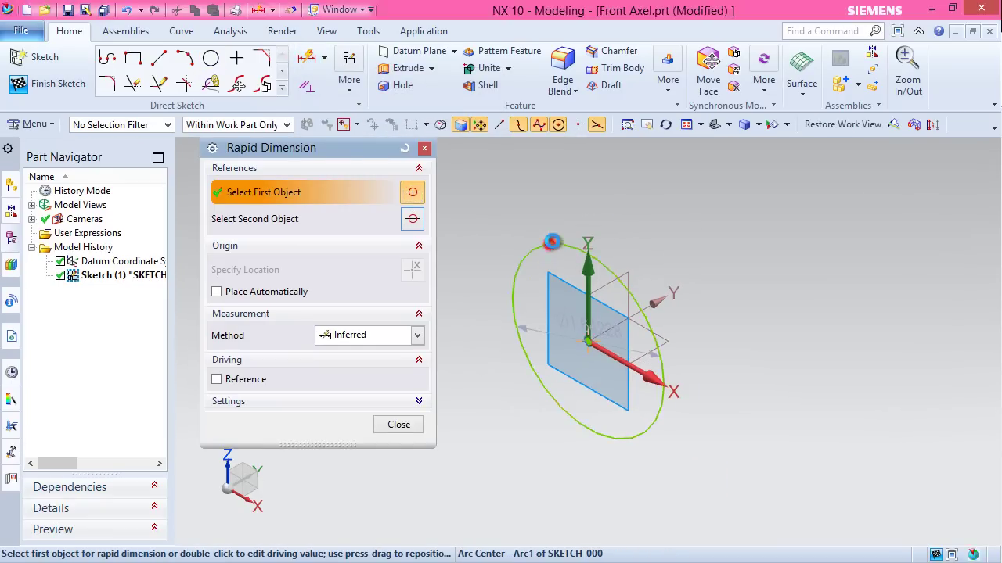
{"action": "left_click", "coordinate": [674, 210]}
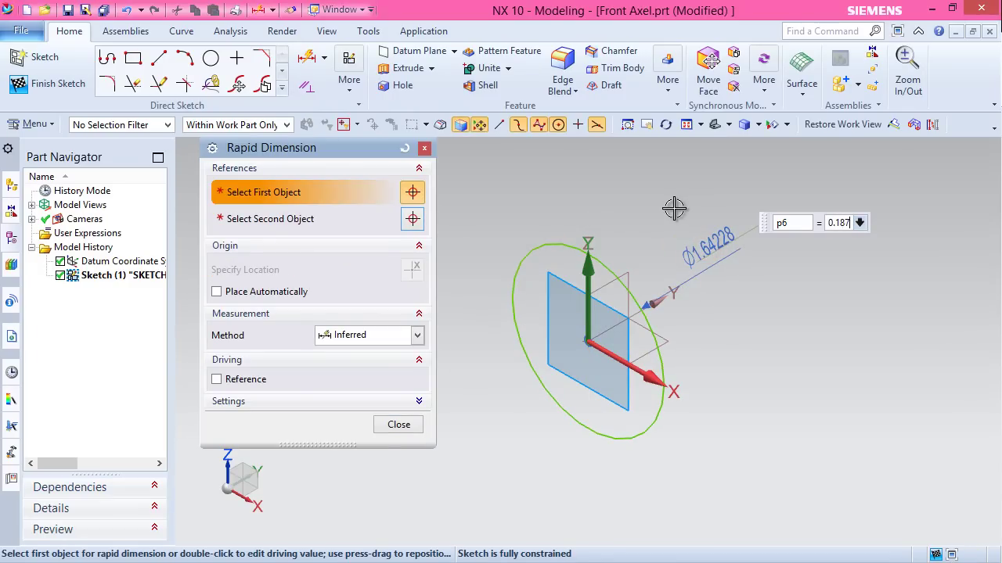
{"action": "key", "text": "Return"}
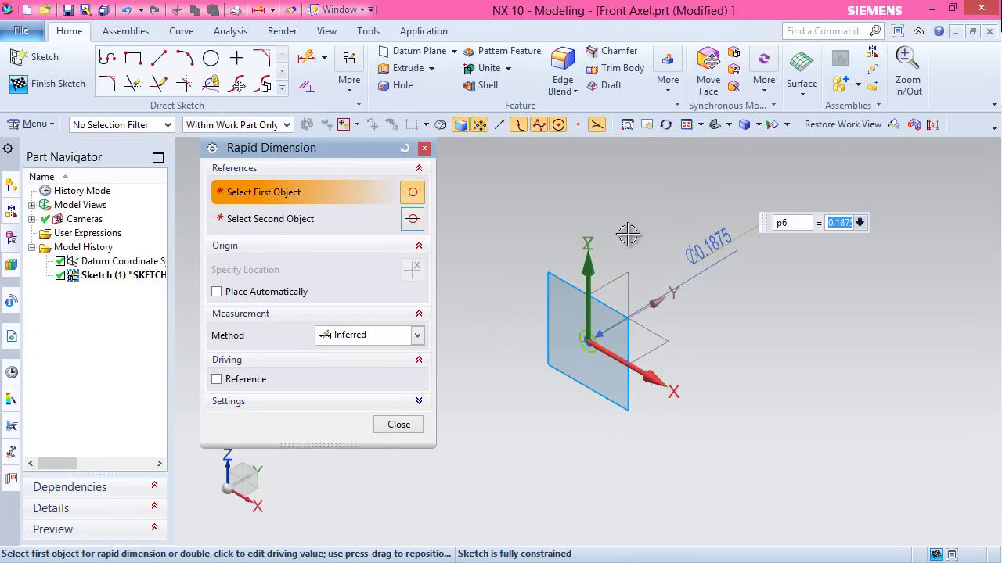
{"action": "left_click", "coordinate": [395, 424]}
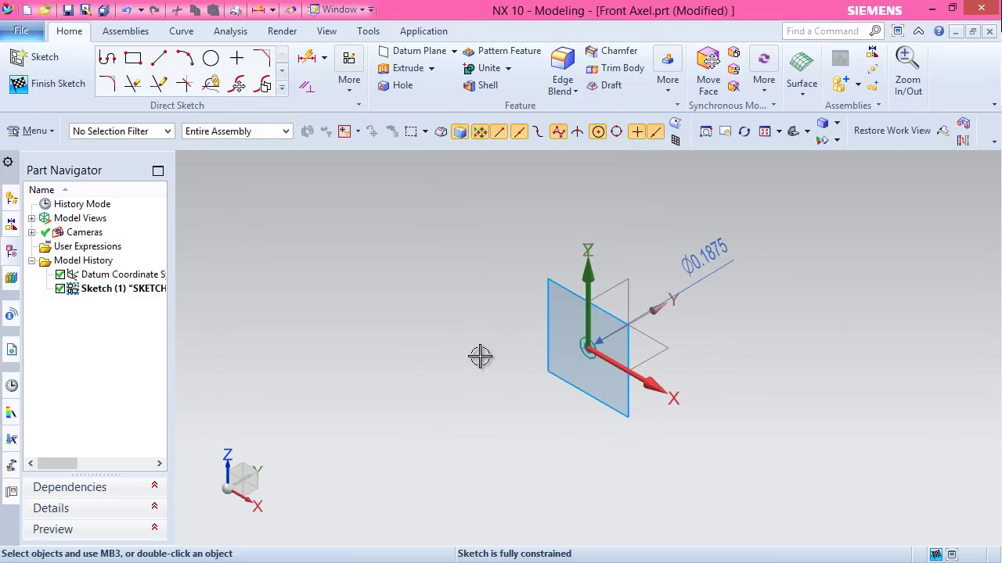
{"action": "right_click", "coordinate": [480, 356]}
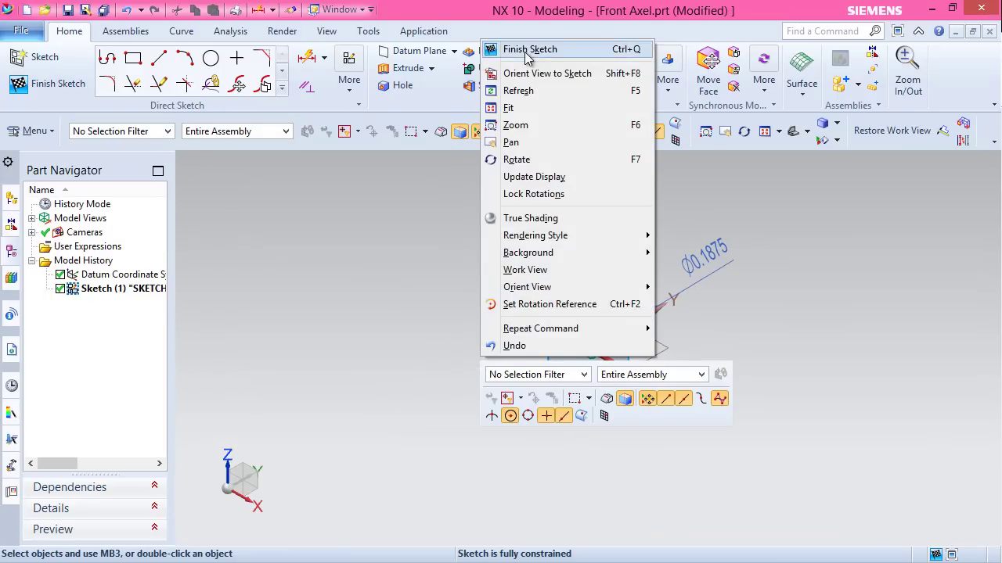
{"action": "left_click", "coordinate": [501, 47]}
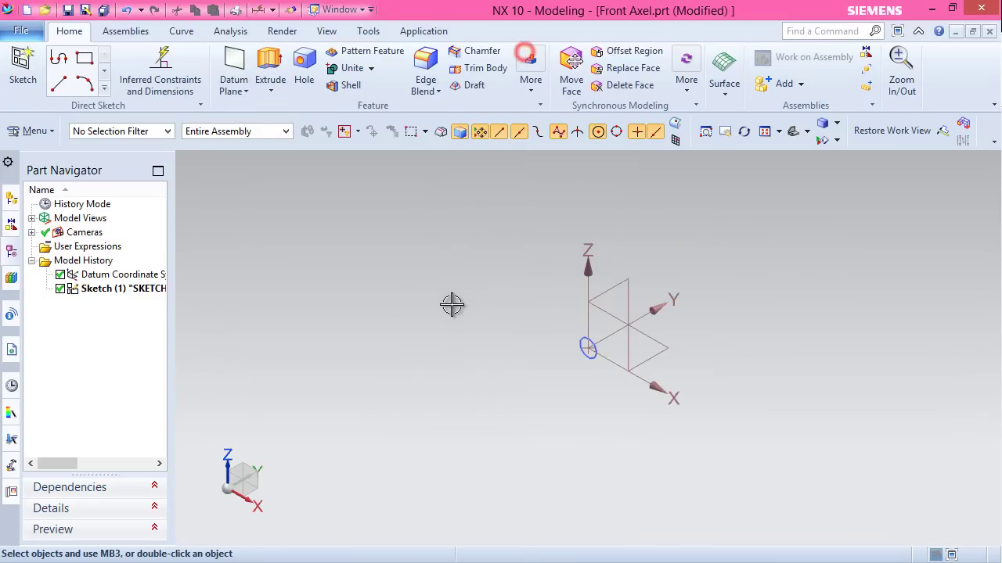
Extrude the 0.1875 in circle 0.86 in along the reversed direction, towards positive Y
{"action": "left_click", "coordinate": [271, 66]}
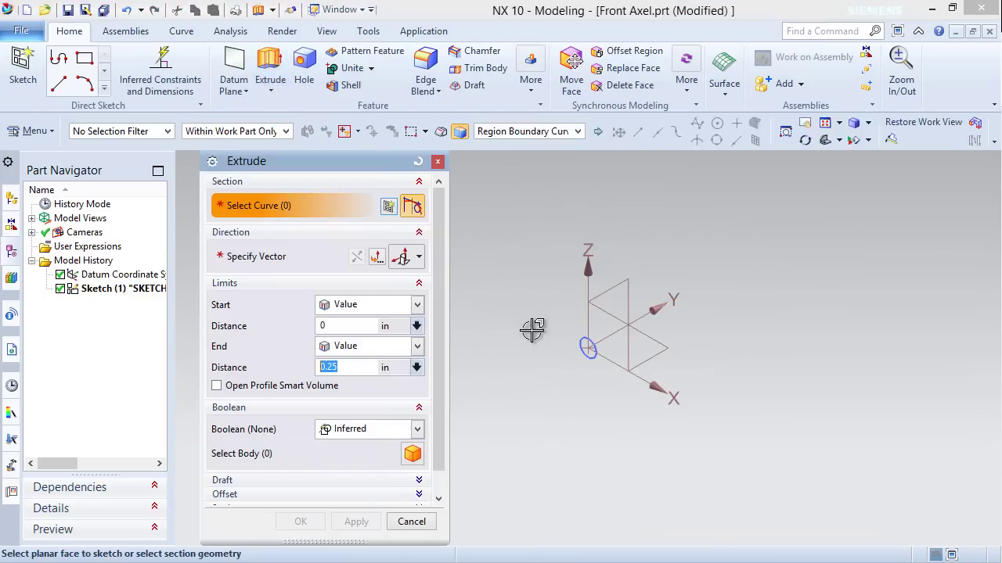
{"action": "left_click", "coordinate": [586, 342]}
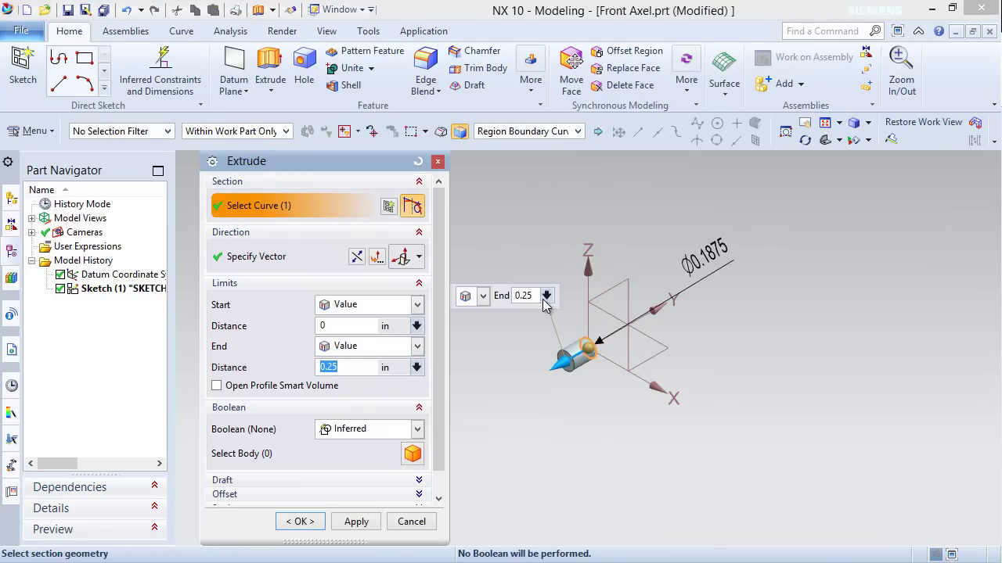
{"action": "left_click", "coordinate": [356, 257]}
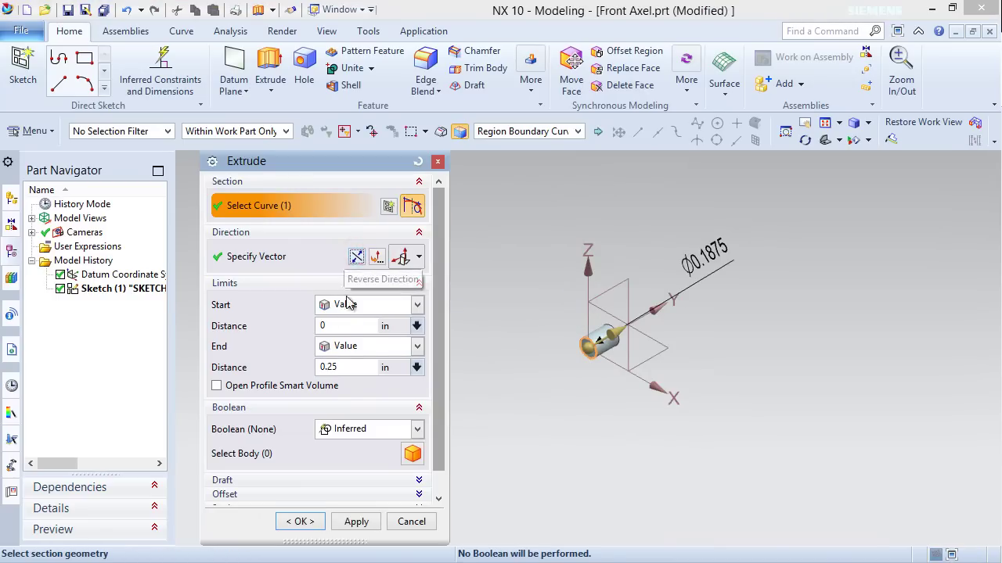
{"action": "double_click", "coordinate": [341, 367]}
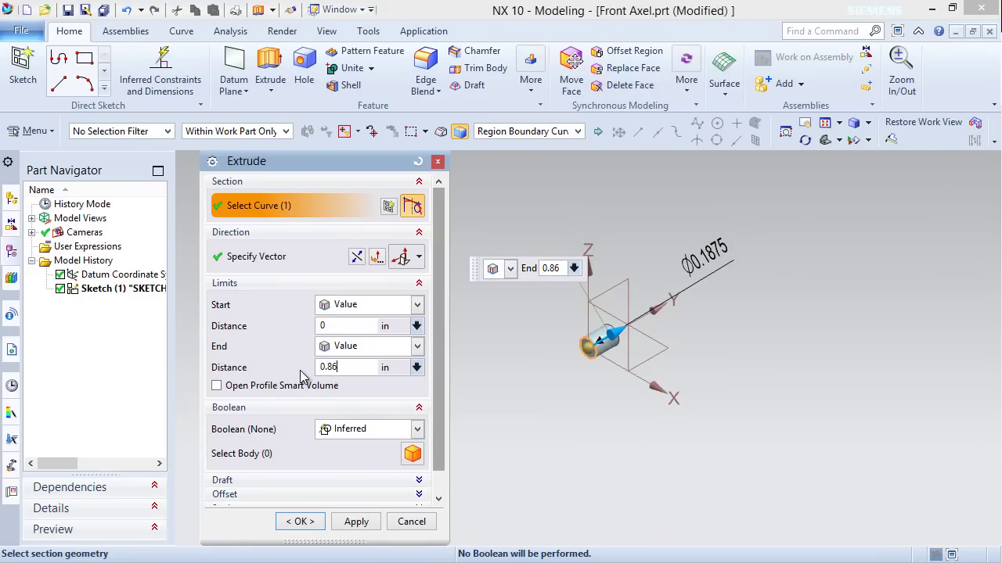
{"action": "left_click", "coordinate": [300, 521]}
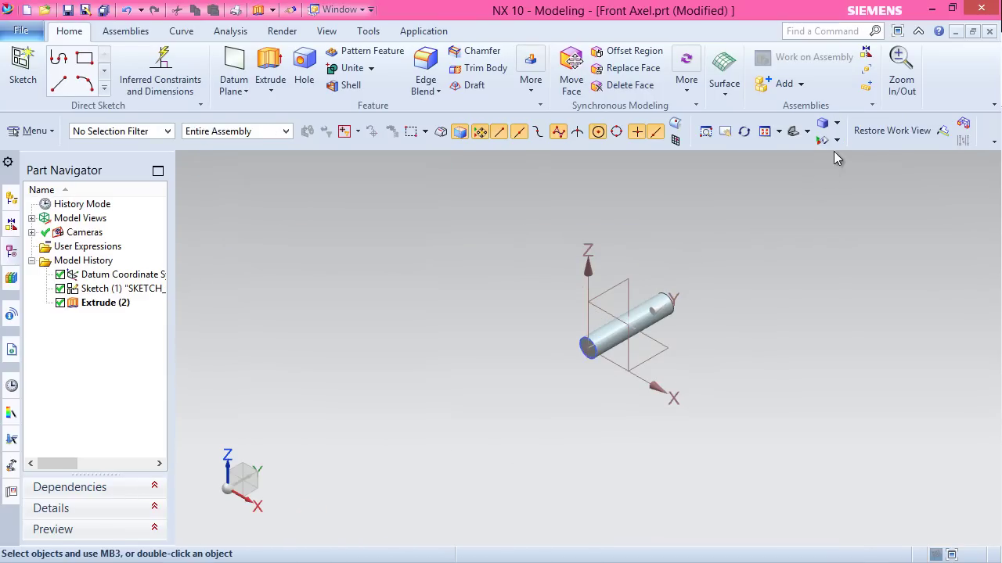
Hide the circle sketch on the shaft's end and save the part
{"action": "left_click", "coordinate": [766, 133]}
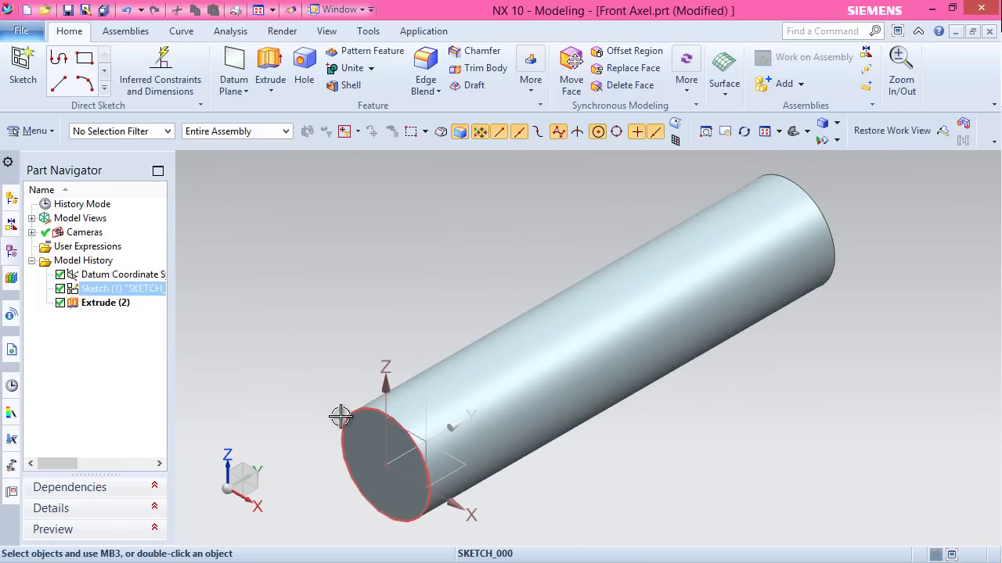
{"action": "left_click", "coordinate": [343, 416]}
{"action": "left_click", "coordinate": [410, 393]}
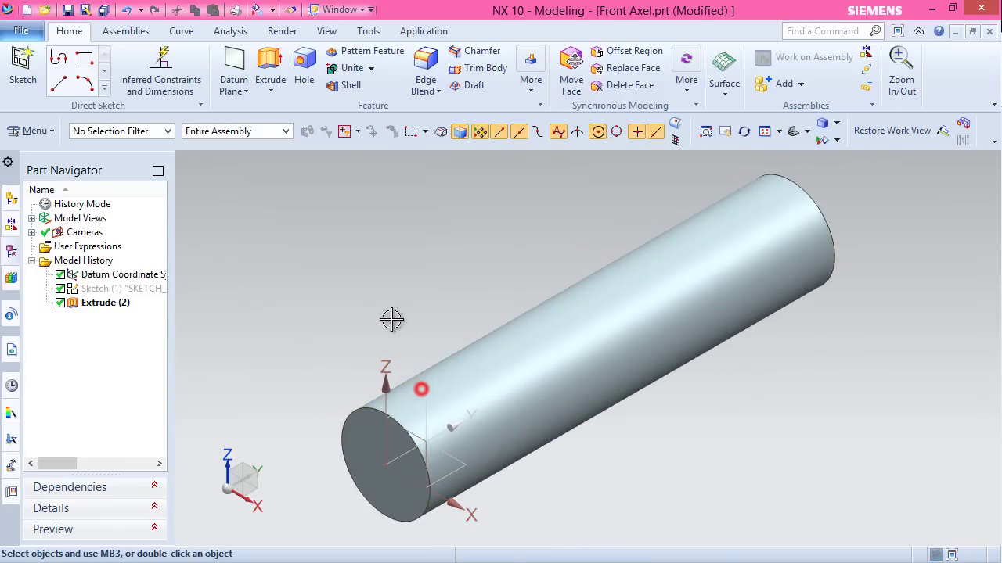
{"action": "key", "text": "ctrl+s"}
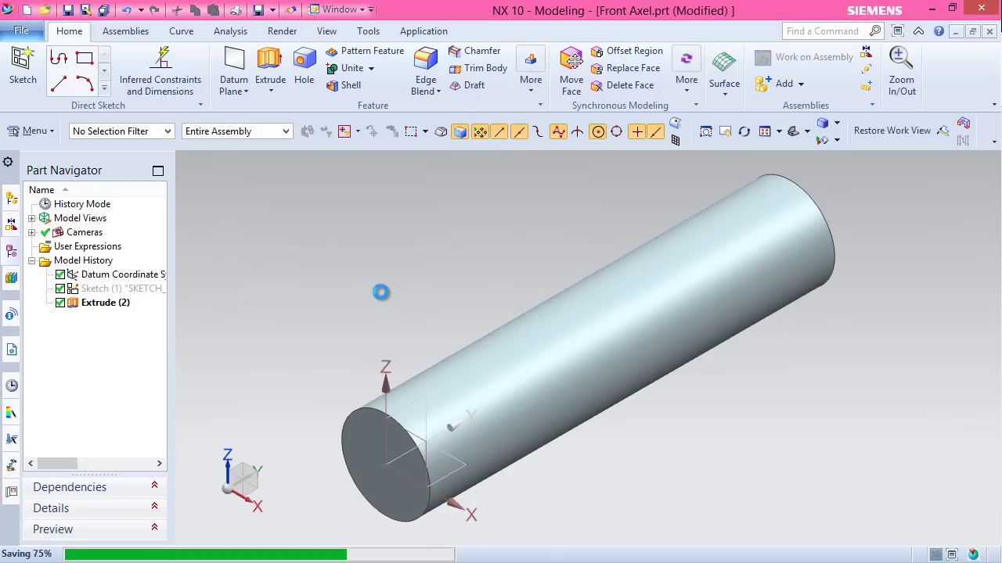
{"action": "left_click", "coordinate": [366, 239]}
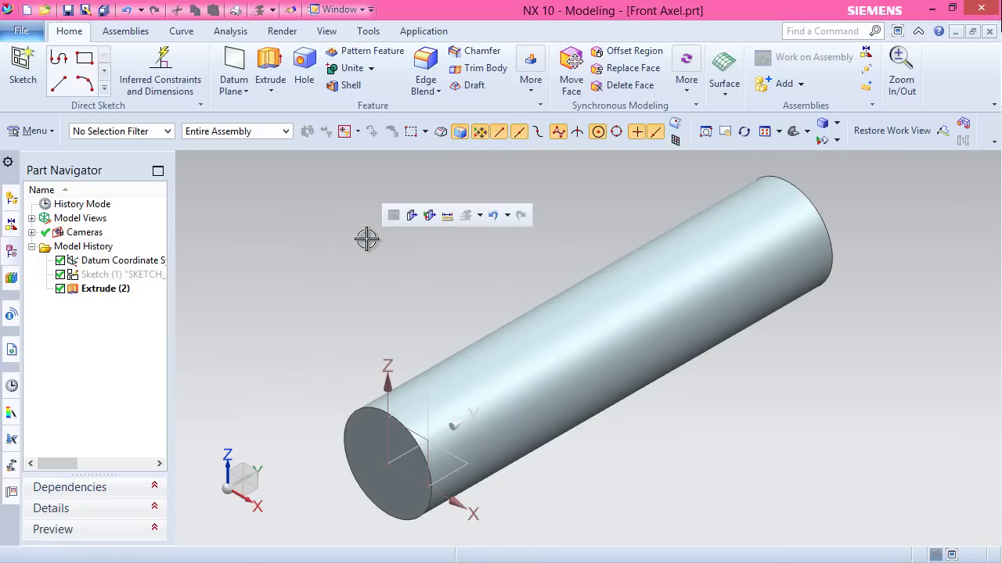
Sketch a 0.3 in diameter circle centred on the origin on the shaft's end face, and finish the sketch
{"action": "left_click", "coordinate": [23, 65]}
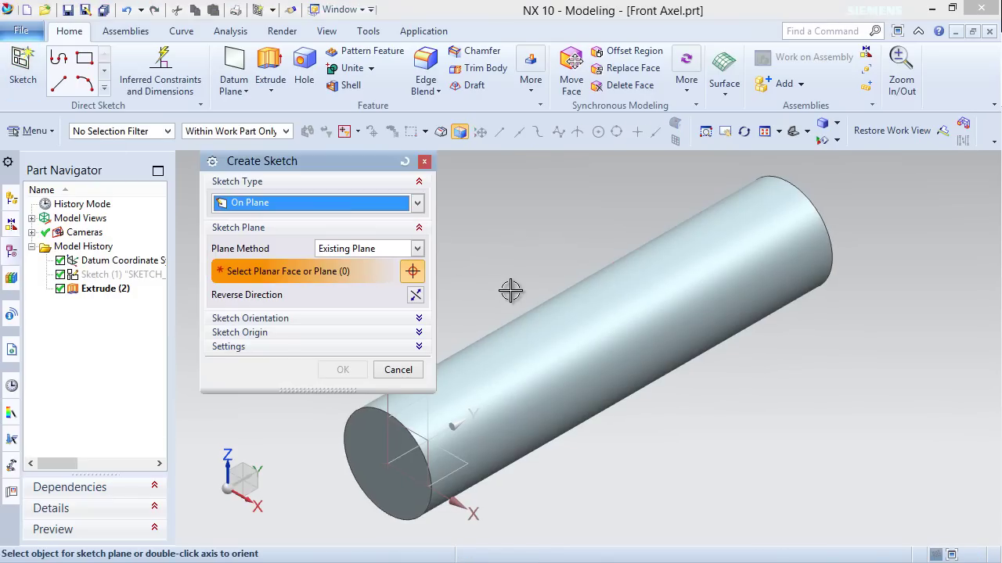
{"action": "left_click", "coordinate": [353, 439]}
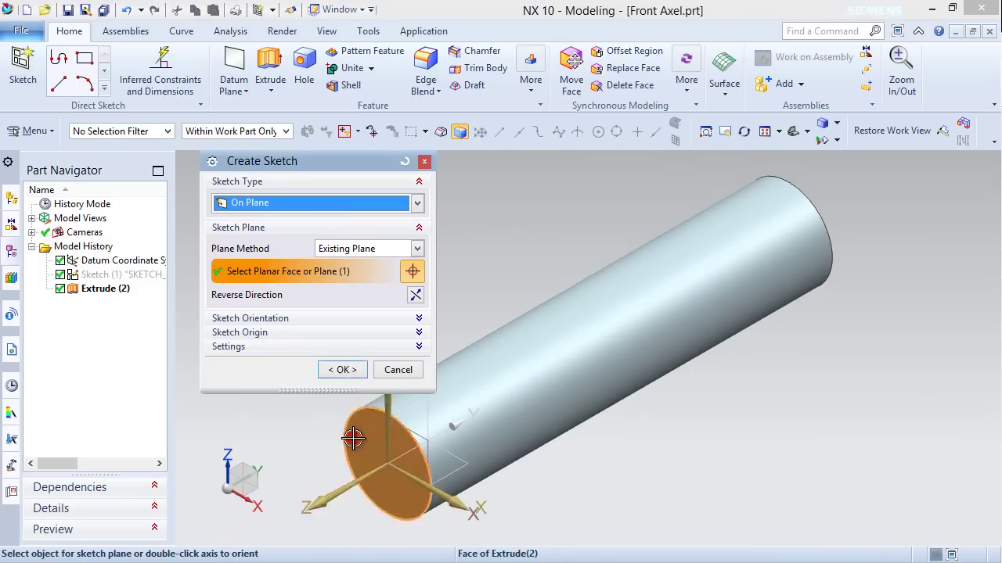
{"action": "left_click", "coordinate": [342, 369]}
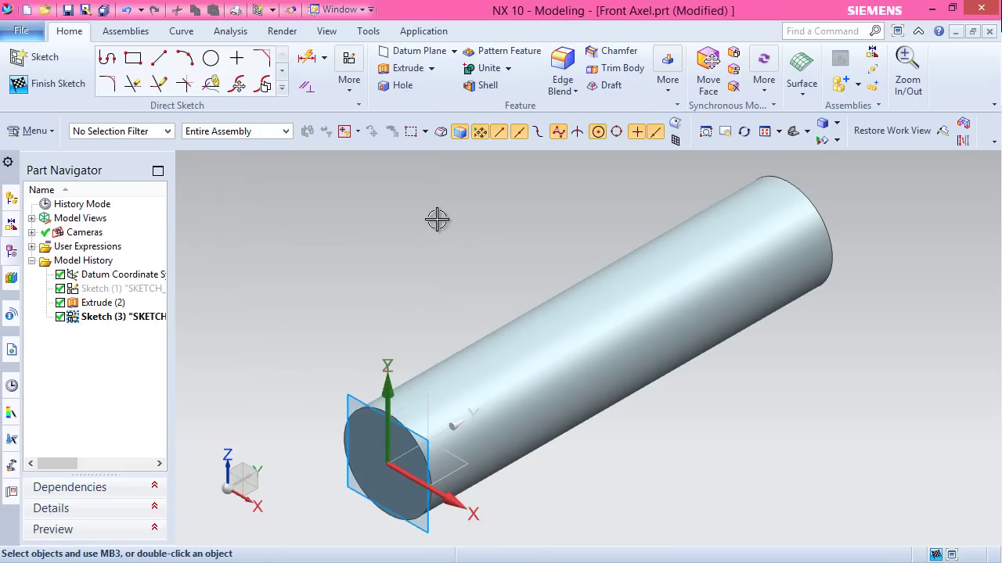
{"action": "left_click", "coordinate": [210, 59]}
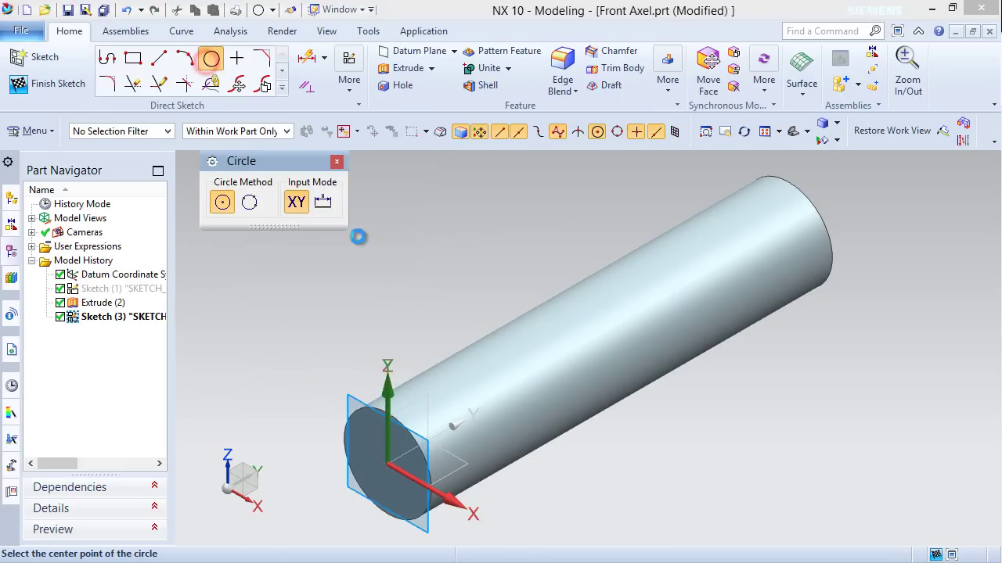
{"action": "left_click", "coordinate": [387, 464]}
{"action": "type", "text": ".3"}
{"action": "key", "text": "Return"}
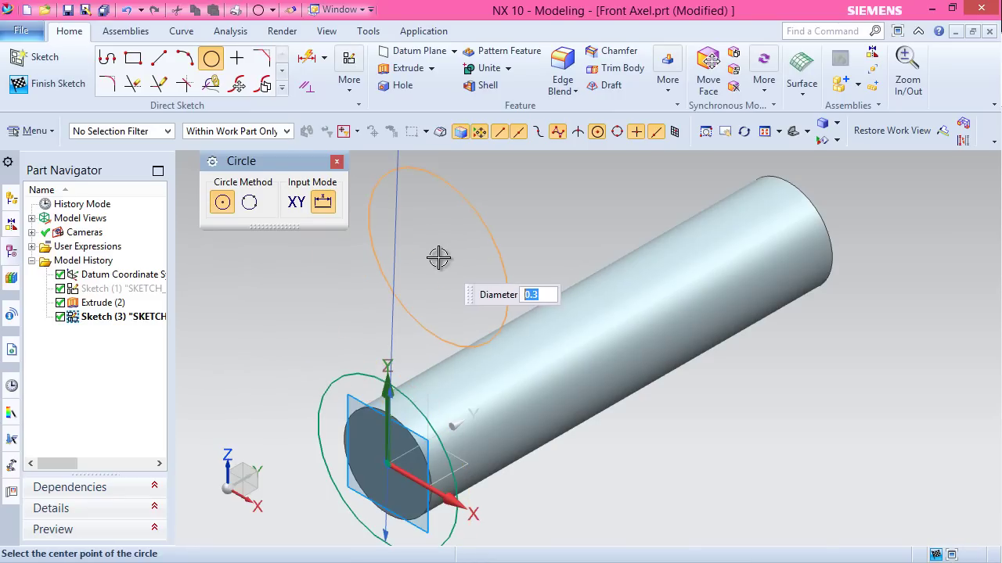
{"action": "right_click", "coordinate": [439, 258]}
{"action": "left_click", "coordinate": [471, 224]}
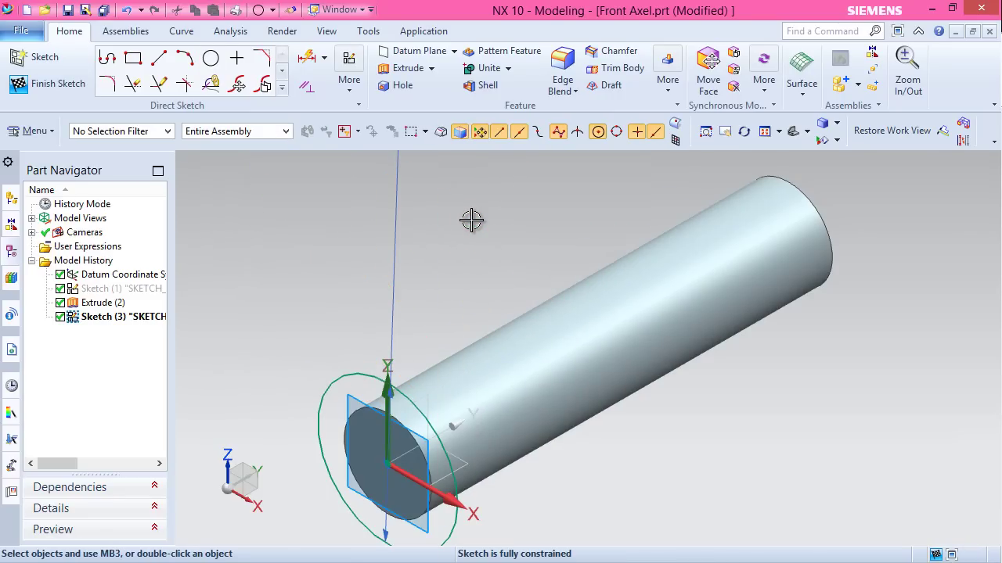
{"action": "left_click", "coordinate": [59, 83]}
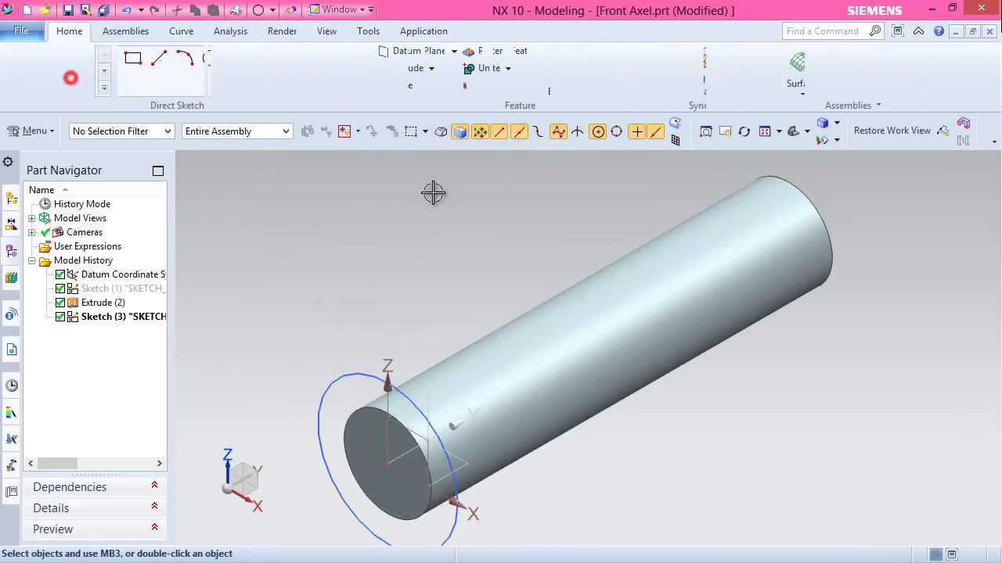
Set up an extrusion of the 0.3 in circle on the shaft's end face with an end distance of 0.15 in
{"action": "left_click", "coordinate": [270, 67]}
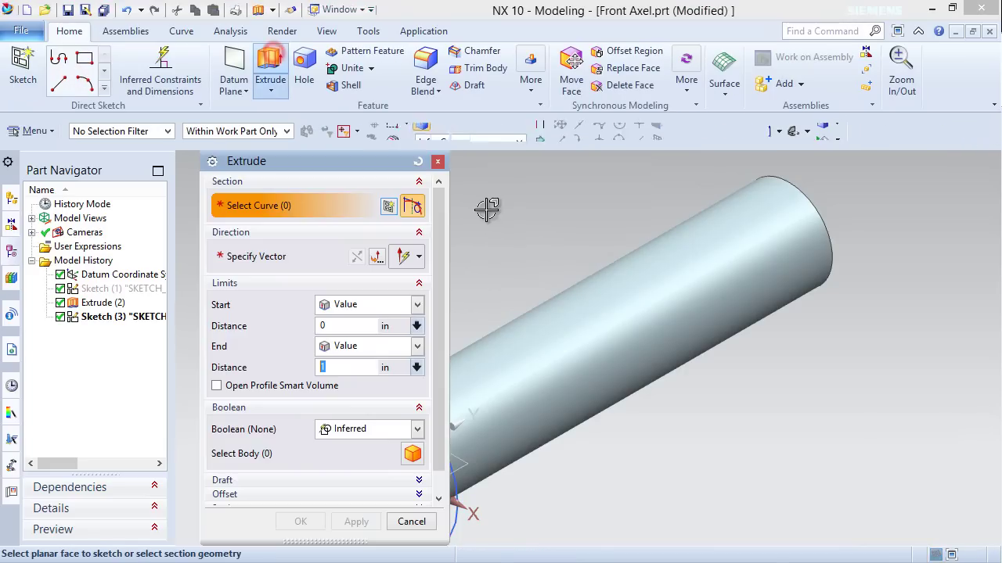
{"action": "scroll", "coordinate": [737, 321], "scroll_direction": "up", "scroll_amount": 3}
{"action": "left_click", "coordinate": [593, 345]}
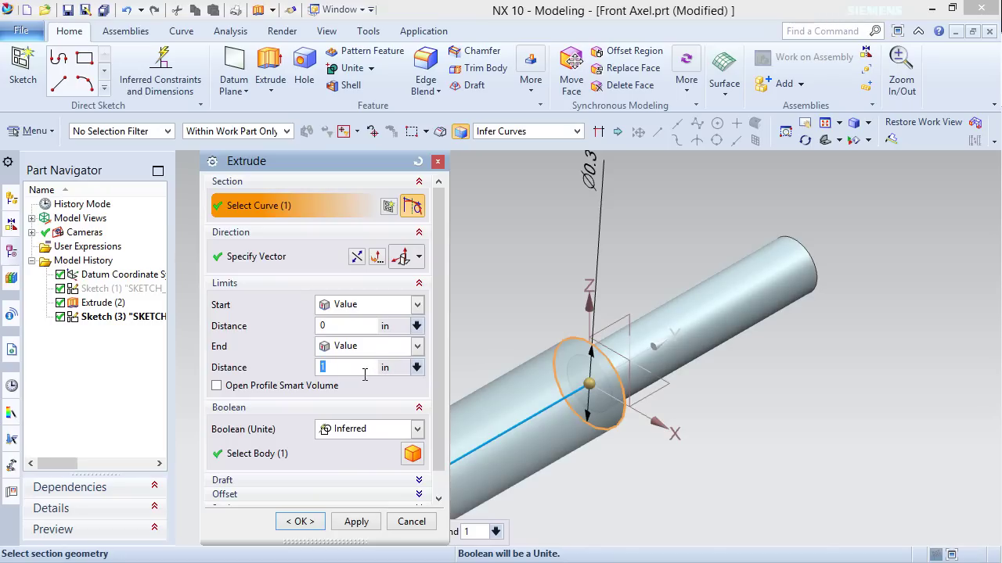
{"action": "key", "text": "Return"}
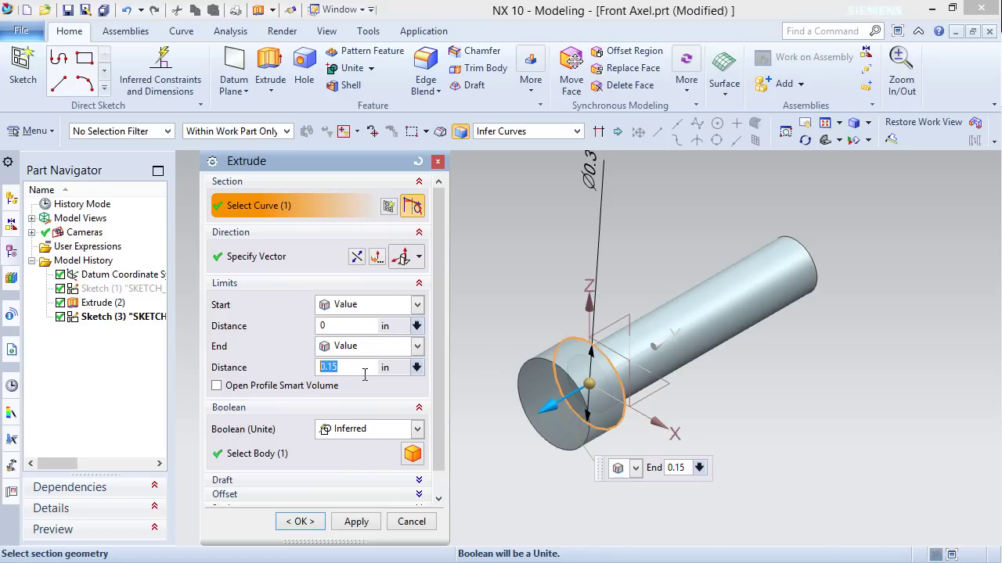
Add a 40 degree draft from the start limit to the head extrusion, unite it with the shaft and finish the feature
{"action": "left_click", "coordinate": [417, 480]}
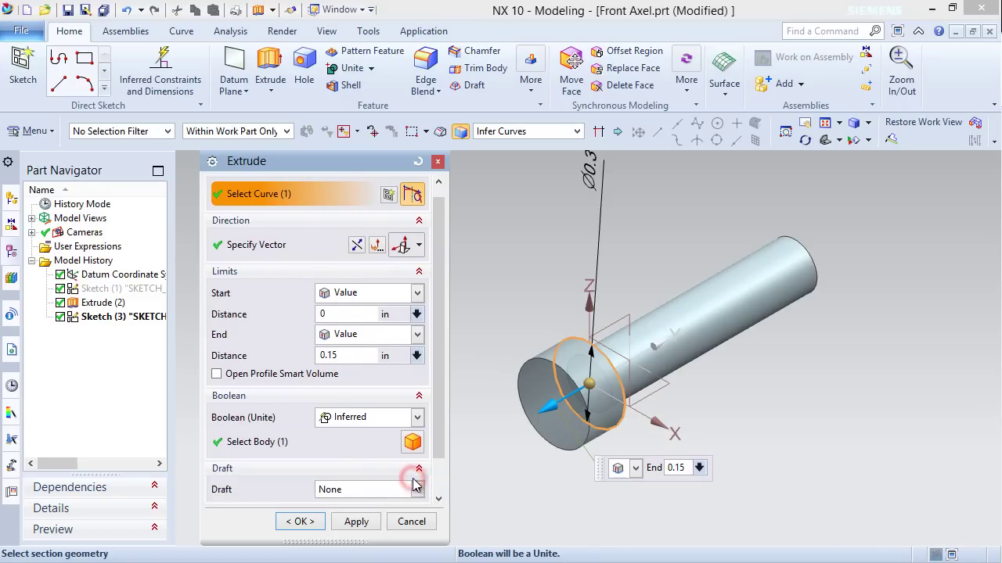
{"action": "left_click", "coordinate": [415, 450]}
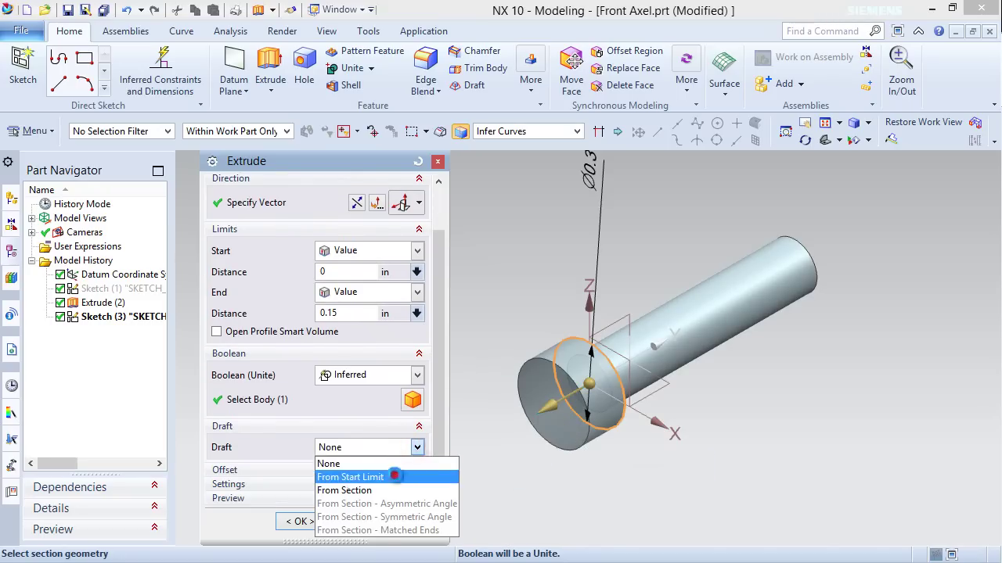
{"action": "left_click", "coordinate": [395, 476]}
{"action": "left_click", "coordinate": [343, 464]}
{"action": "type", "text": "40"}
{"action": "key", "text": "Return"}
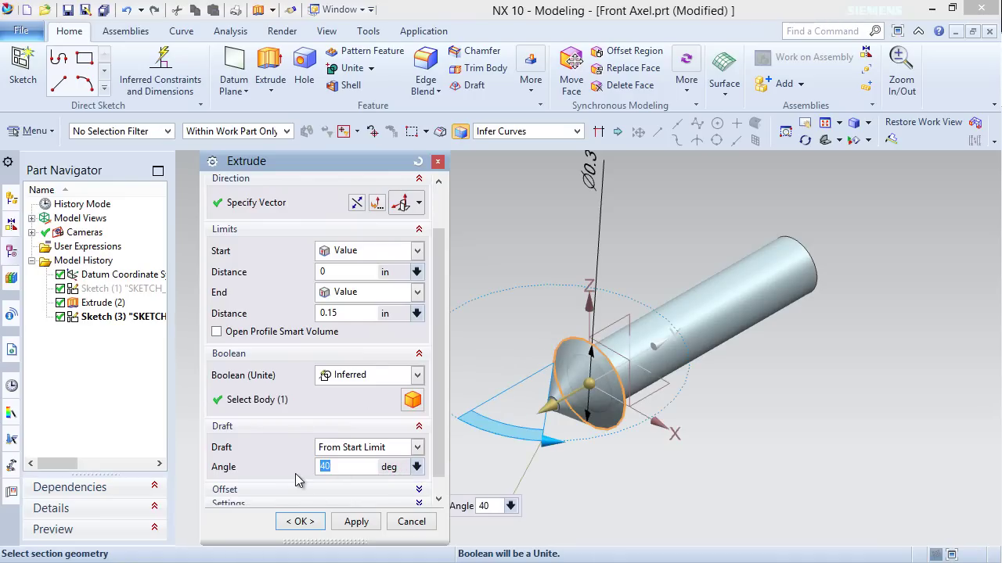
{"action": "left_click", "coordinate": [416, 377]}
{"action": "left_click", "coordinate": [344, 408]}
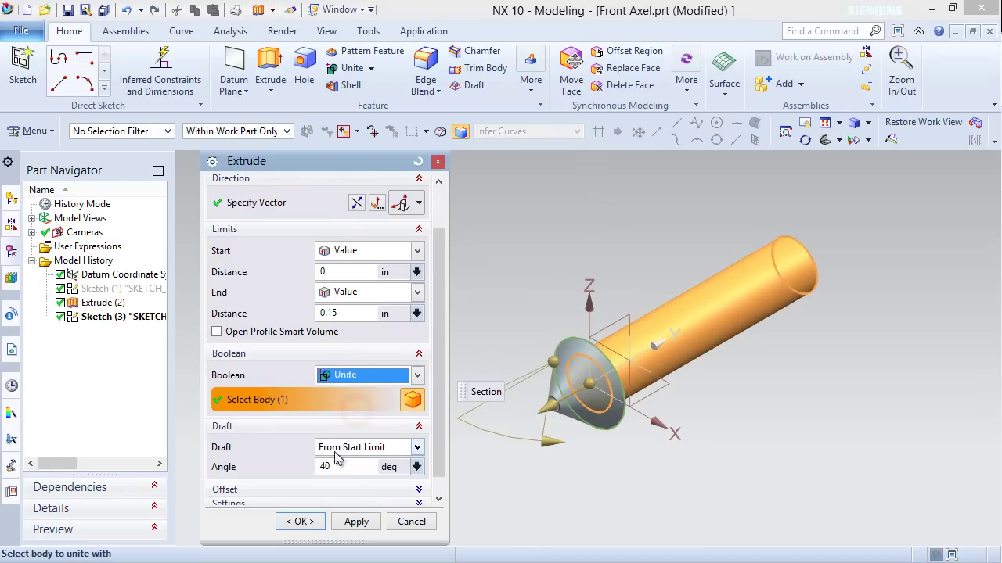
{"action": "left_click", "coordinate": [319, 521]}
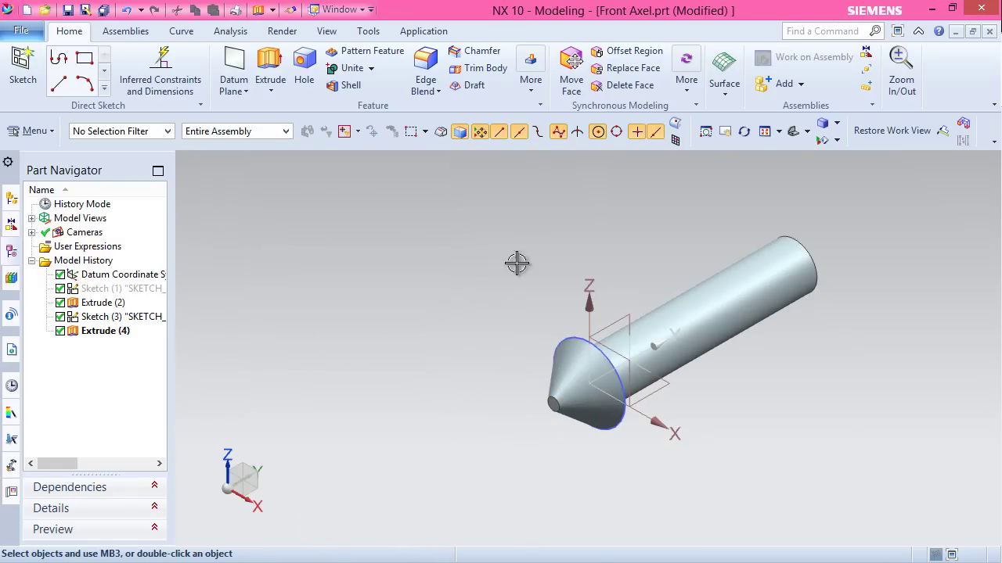
Hide the 0.3 in circle sketch at the base of the conical head and save the part
{"action": "left_click", "coordinate": [767, 133]}
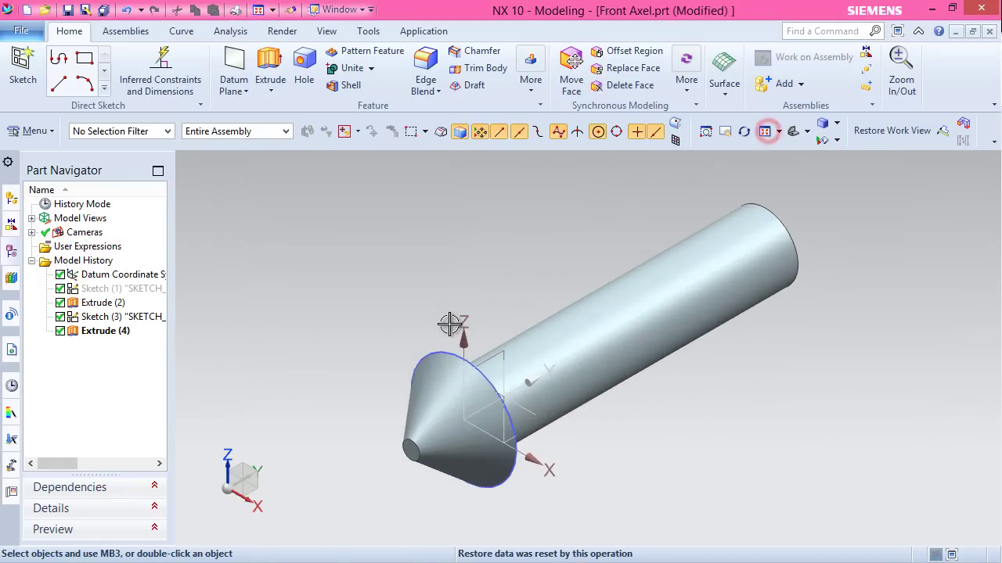
{"action": "left_click", "coordinate": [429, 362]}
{"action": "left_click", "coordinate": [511, 327]}
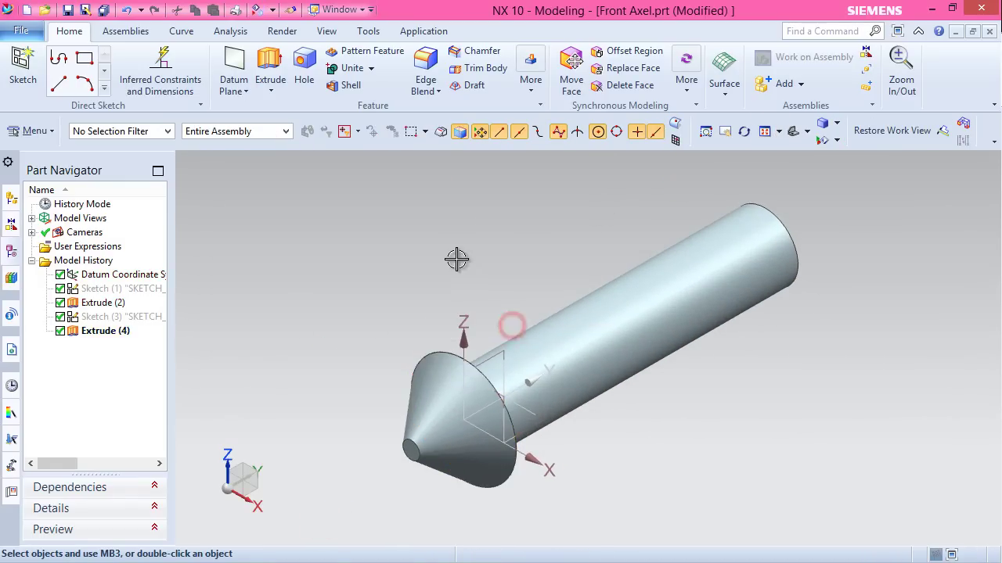
{"action": "key", "text": "ctrl+s"}
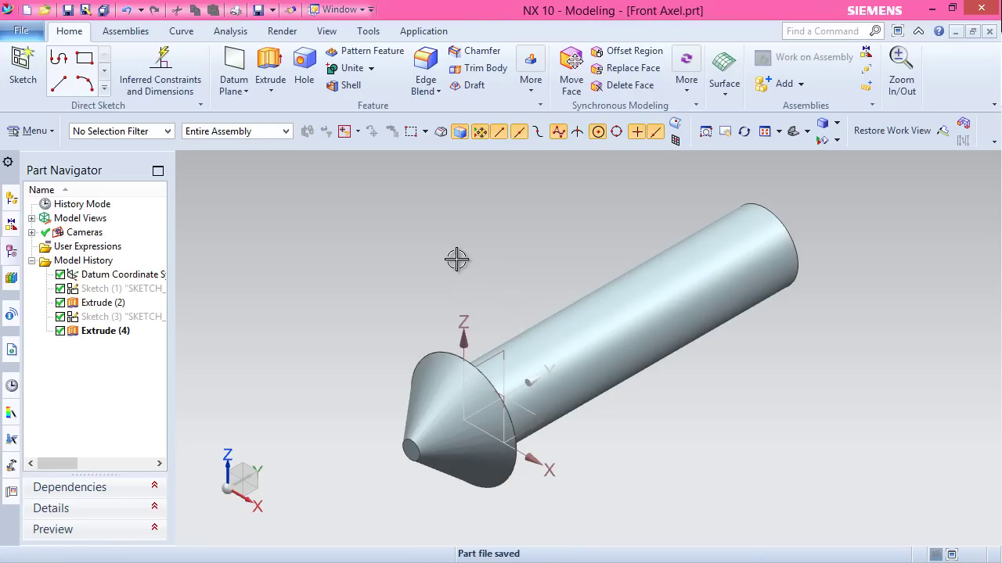
{"action": "left_click", "coordinate": [456, 260]}
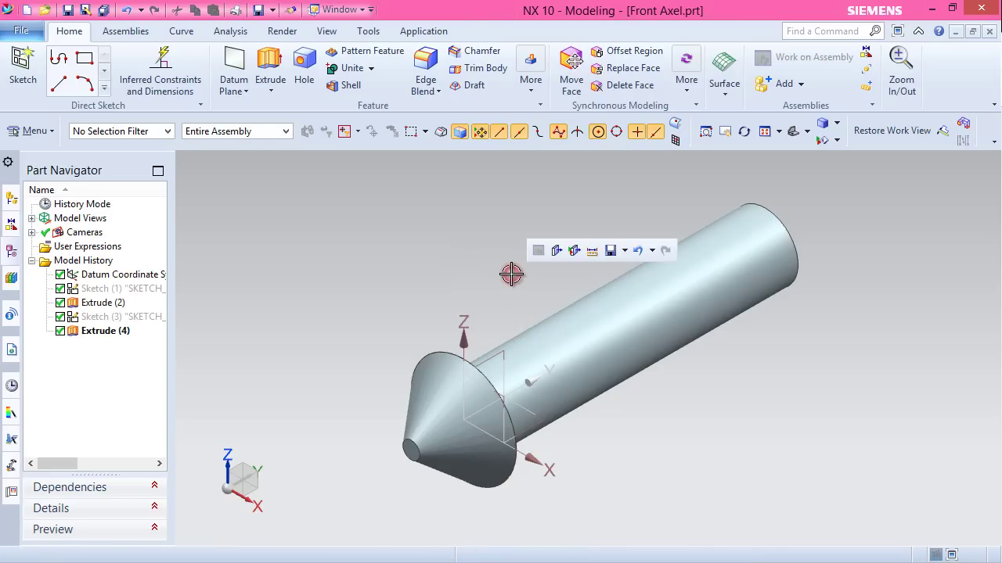
Chamfer the circular edge at the shaft's free end symmetrically by 0.015 in
{"action": "left_click", "coordinate": [472, 54]}
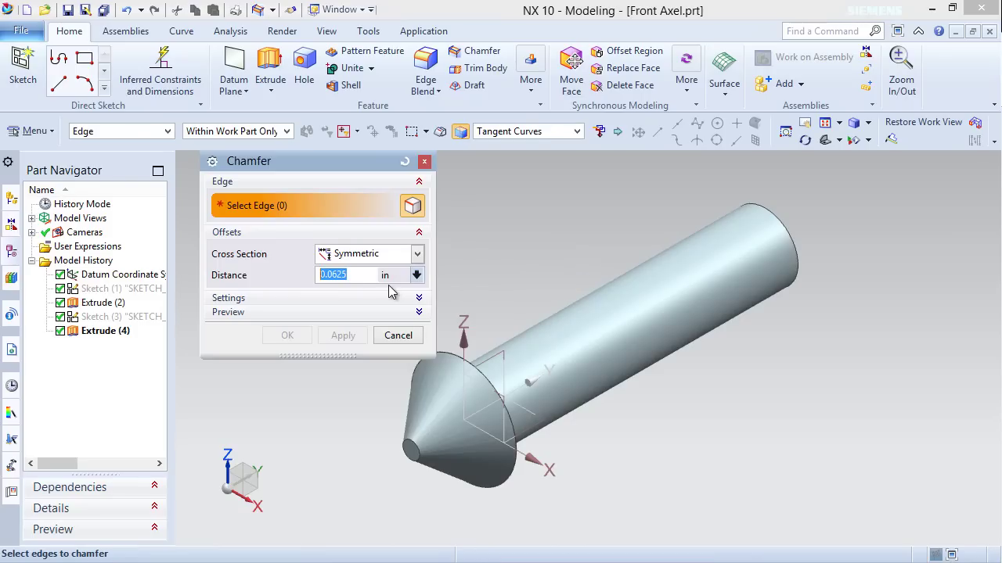
{"action": "key", "text": "Return"}
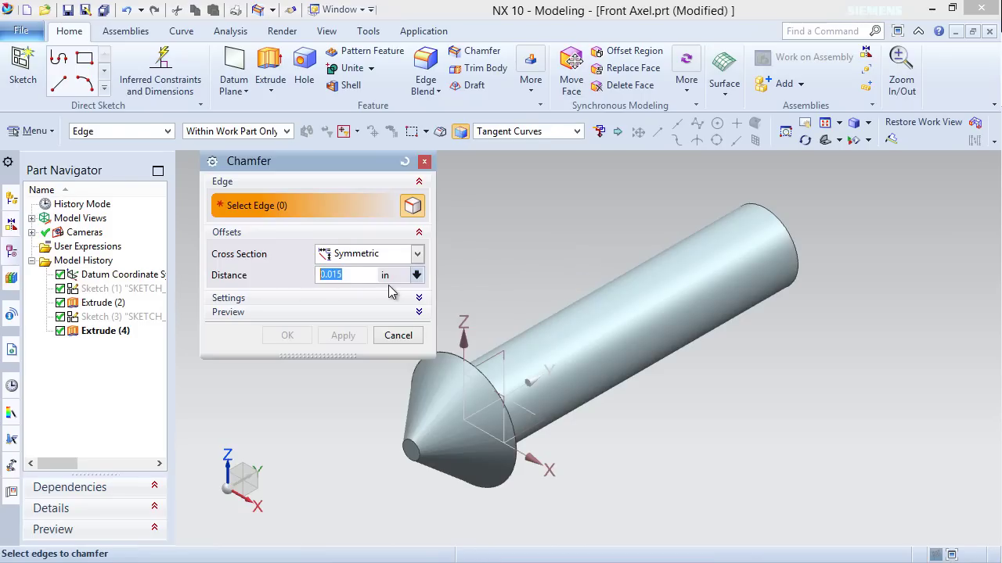
{"action": "middle_click_drag", "start_coordinate": [479, 266], "coordinate": [587, 308]}
{"action": "left_click", "coordinate": [766, 414]}
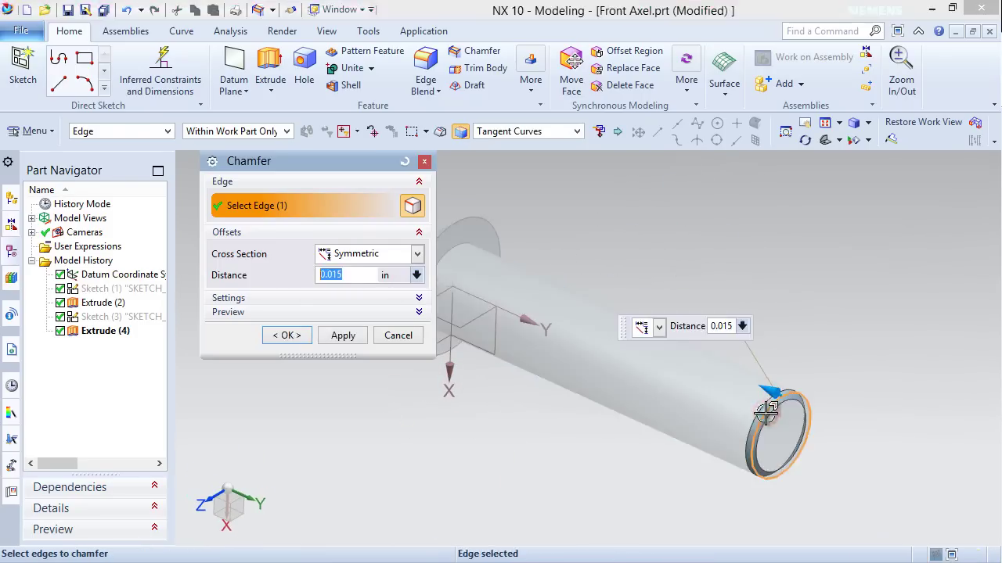
{"action": "left_click", "coordinate": [287, 336]}
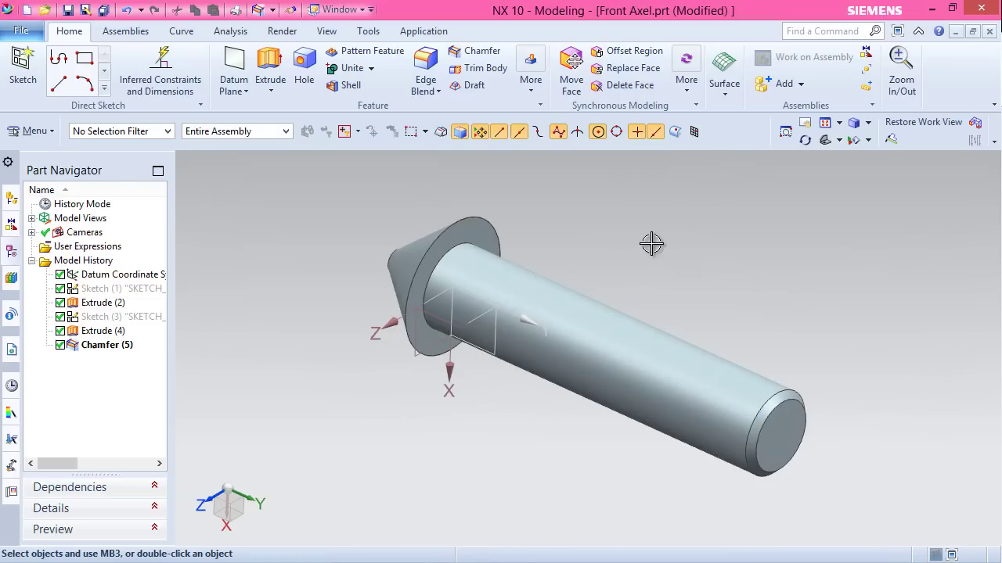
Return the model to a standard pictorial view and save the part
{"action": "left_click", "coordinate": [836, 123]}
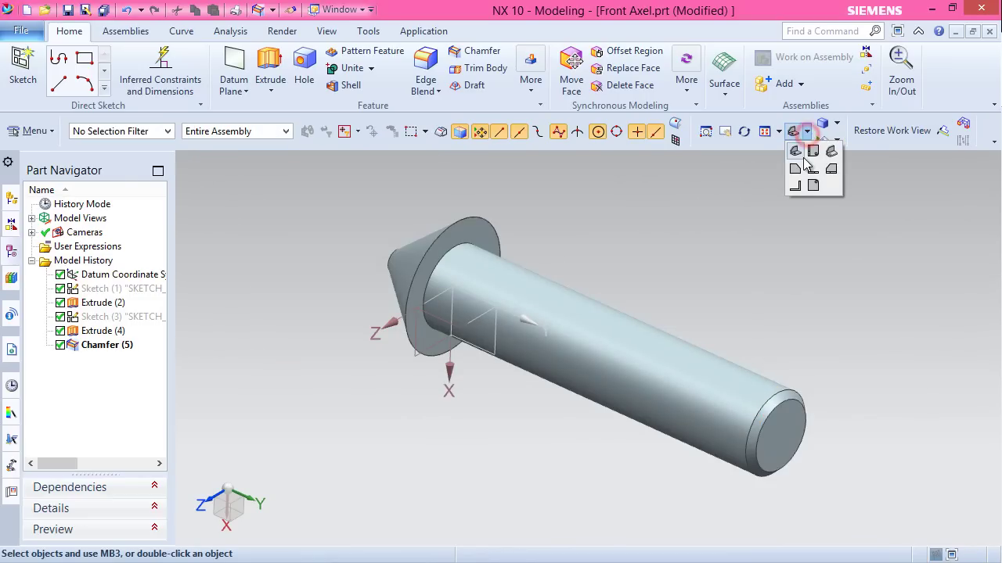
{"action": "left_click", "coordinate": [832, 154]}
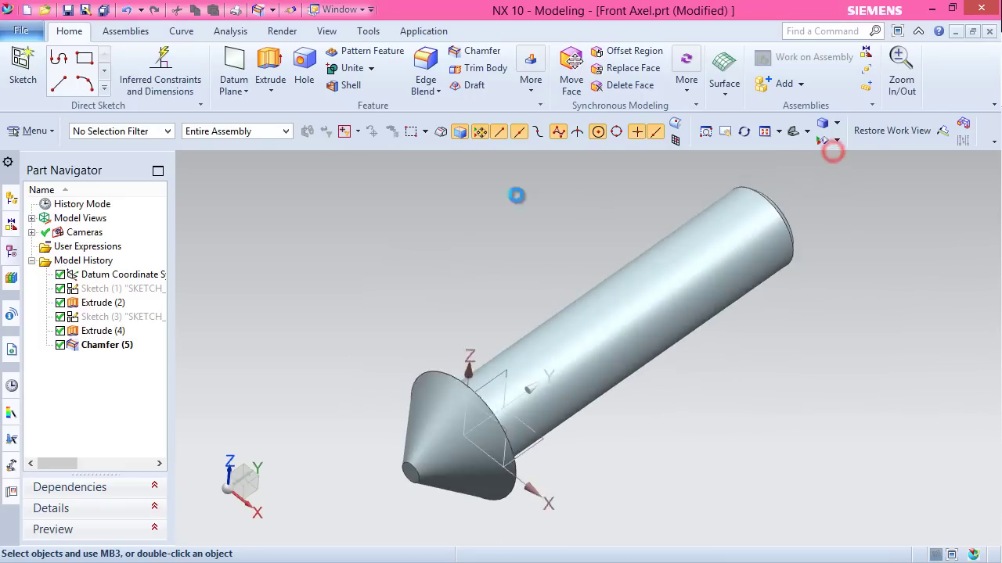
{"action": "left_click", "coordinate": [68, 10]}
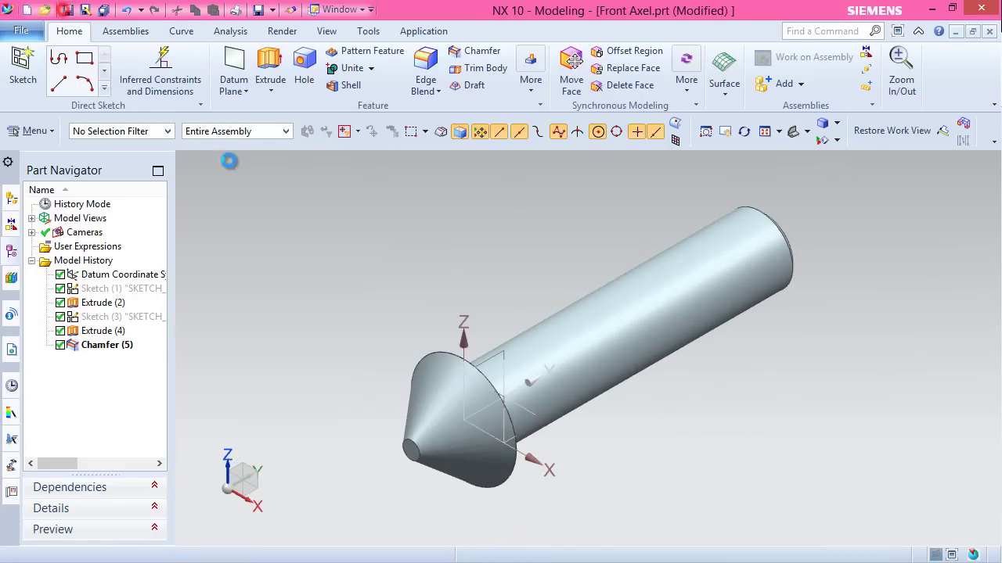
{"action": "left_click", "coordinate": [481, 229]}
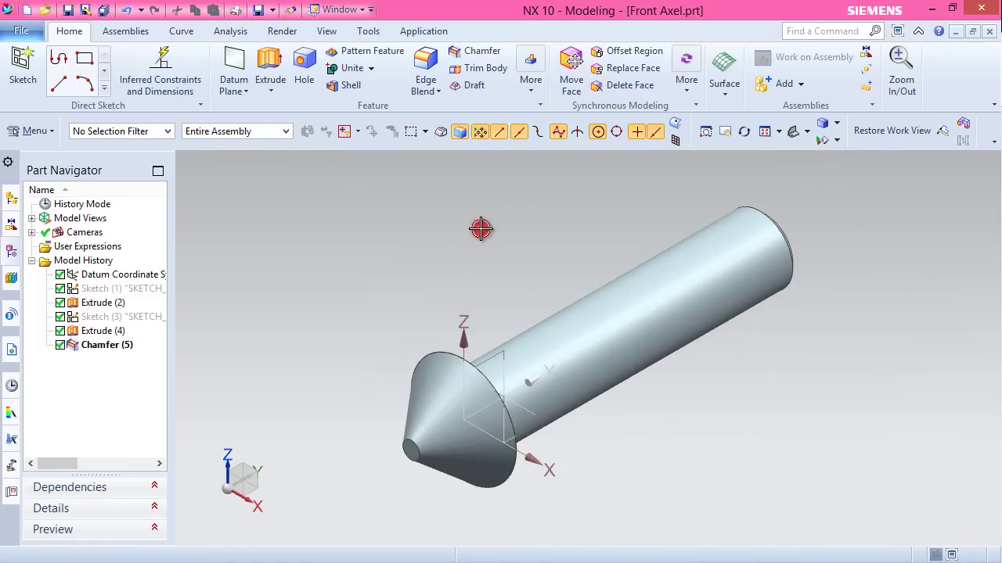
Create a sketch on the YZ datum plane and orient the view to it
{"action": "left_click", "coordinate": [37, 67]}
{"action": "left_click", "coordinate": [493, 363]}
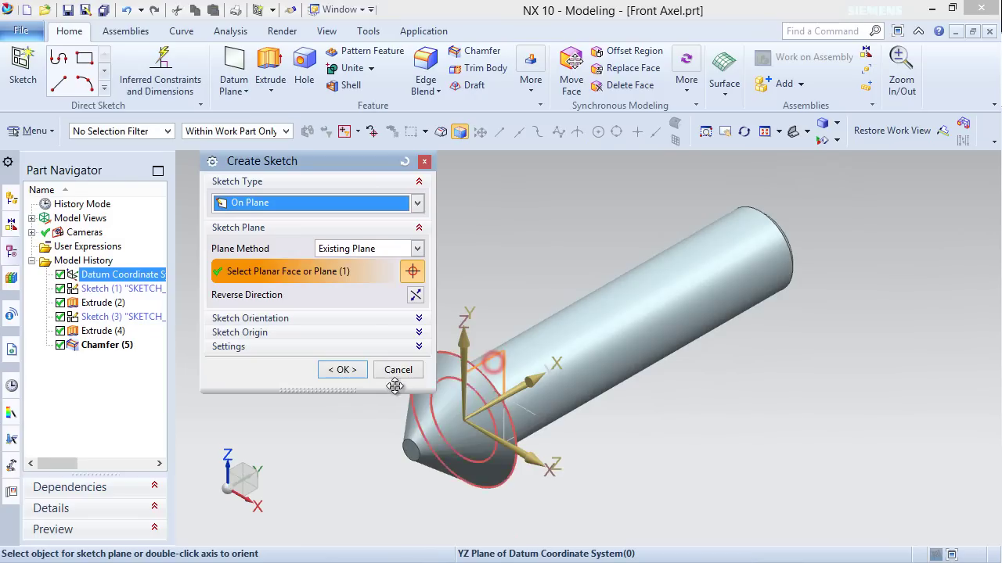
{"action": "left_click", "coordinate": [350, 373]}
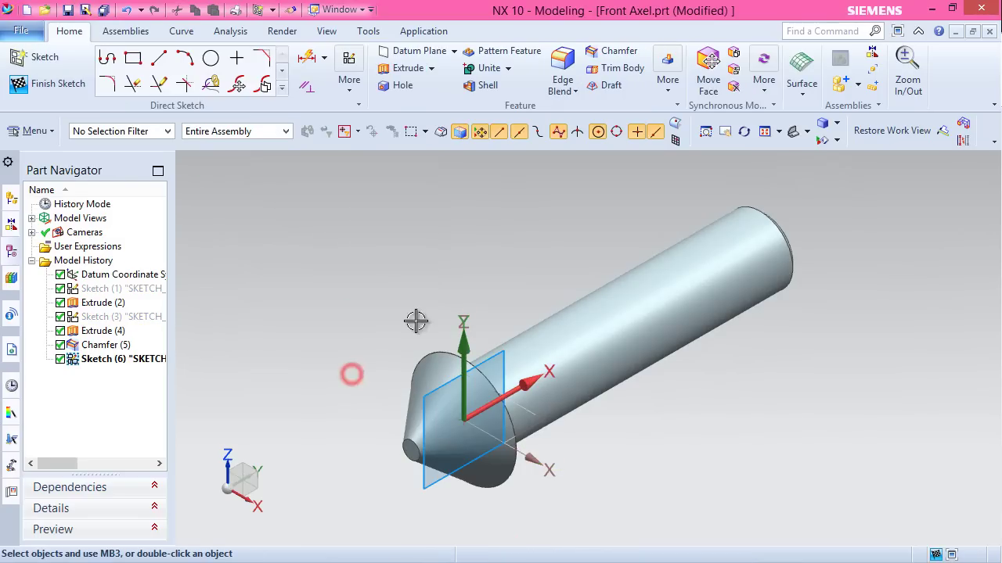
{"action": "right_click", "coordinate": [505, 225]}
{"action": "left_click", "coordinate": [558, 249]}
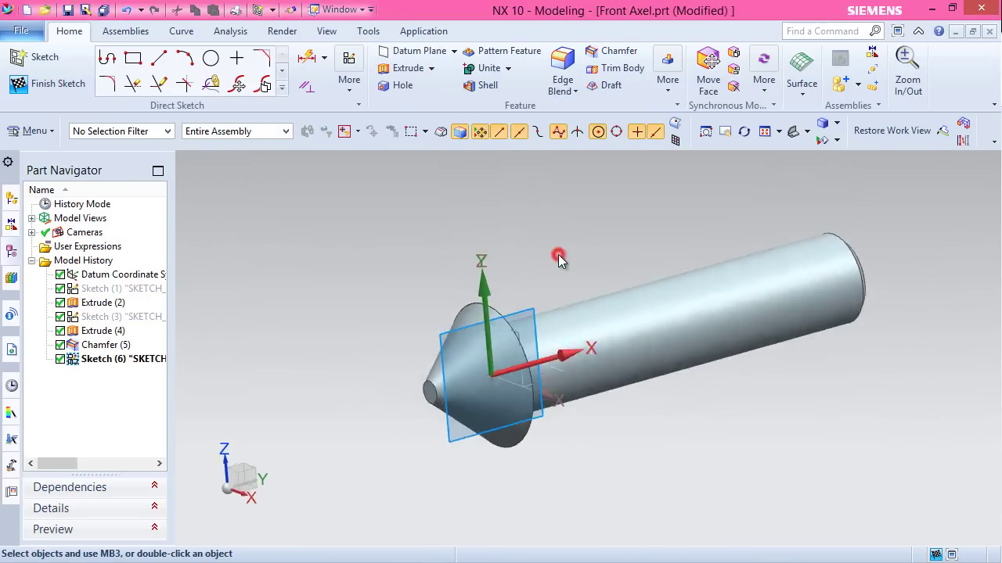
Section the view with a single plane normal to X, through the axle's centre at zero offset
{"action": "right_click", "coordinate": [443, 212]}
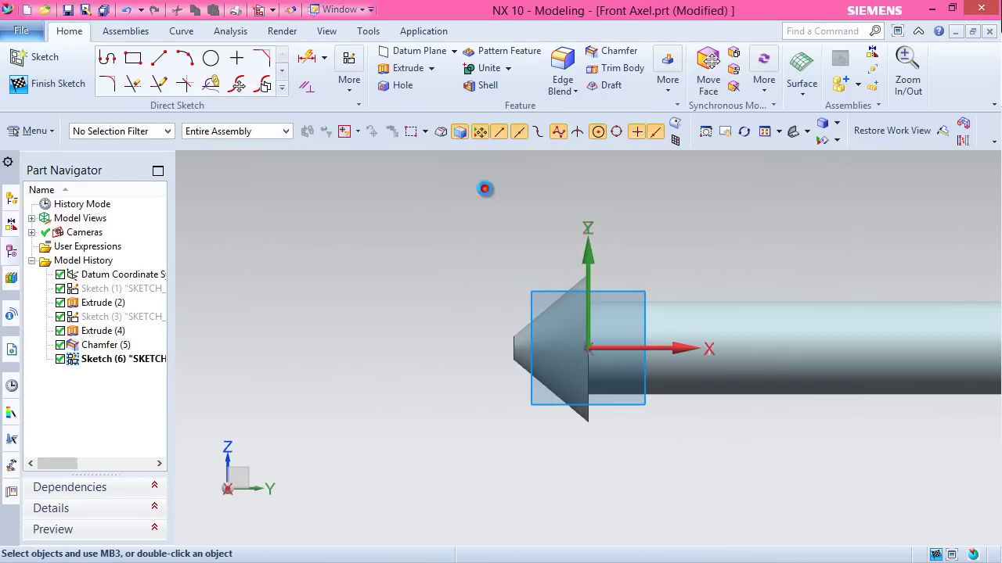
{"action": "left_click", "coordinate": [484, 189]}
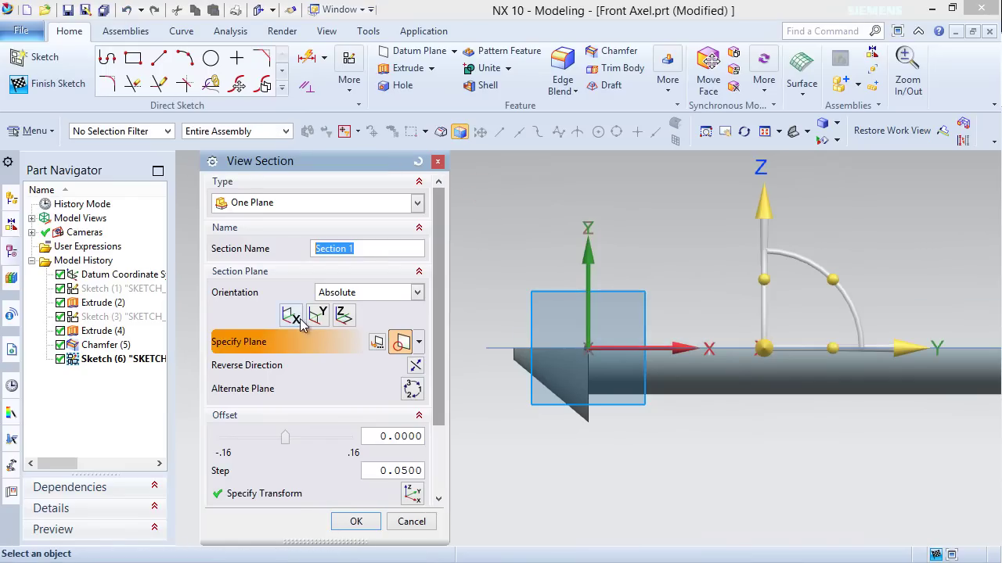
{"action": "left_click", "coordinate": [315, 317]}
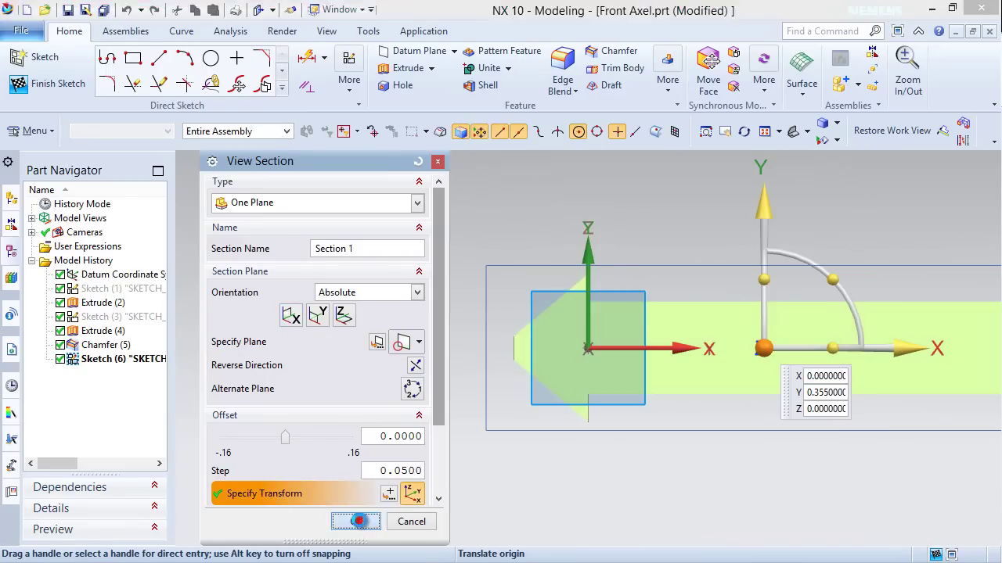
{"action": "left_click", "coordinate": [357, 522]}
Create intersection curves in the sketch from all of the axle's body faces
{"action": "left_click", "coordinate": [282, 88]}
{"action": "left_click", "coordinate": [152, 207]}
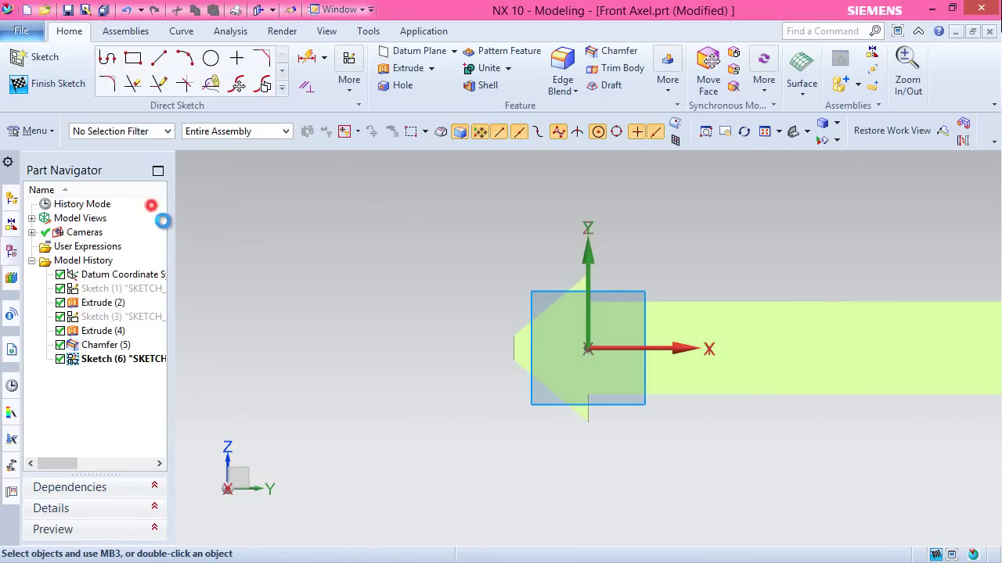
{"action": "left_click", "coordinate": [740, 362]}
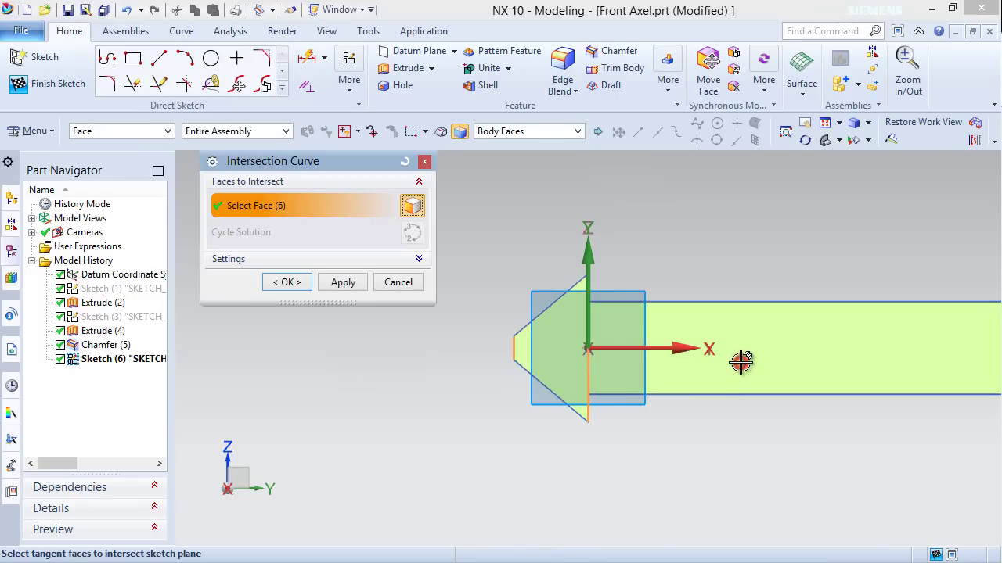
{"action": "left_click", "coordinate": [284, 283]}
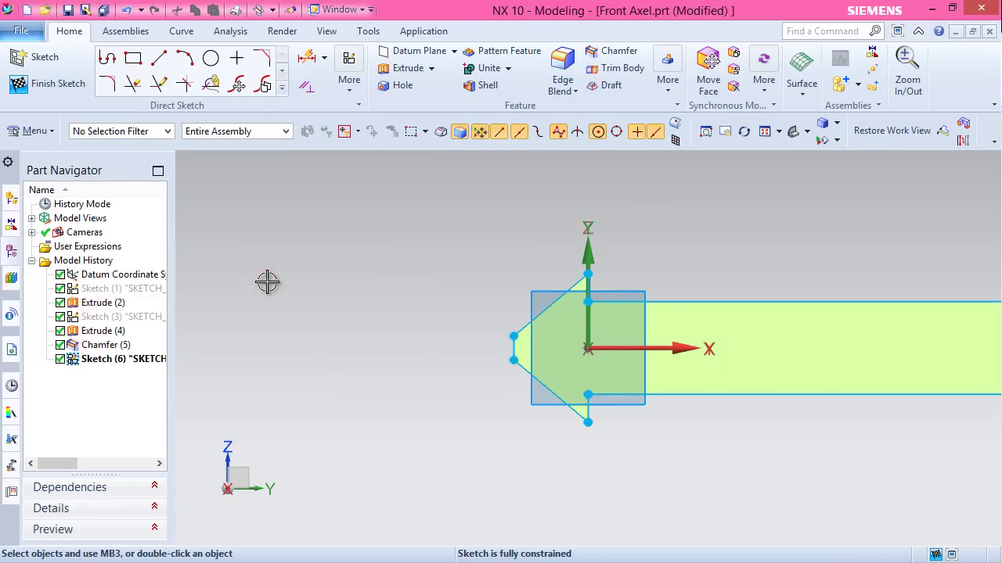
Convert all the intersection curves of the axle outline to reference curves
{"action": "left_click", "coordinate": [962, 142]}
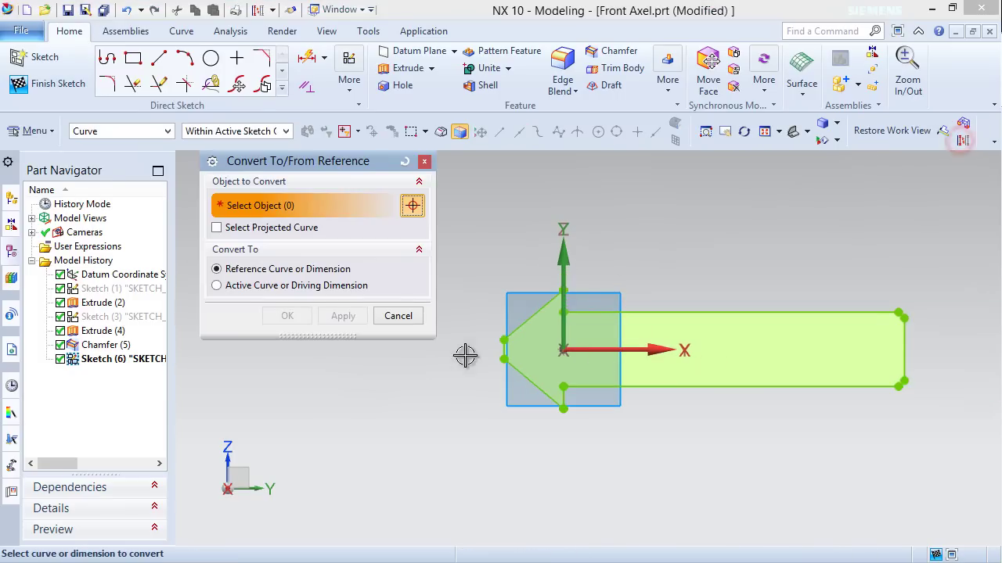
{"action": "left_click_drag", "start_coordinate": [474, 248], "coordinate": [937, 513]}
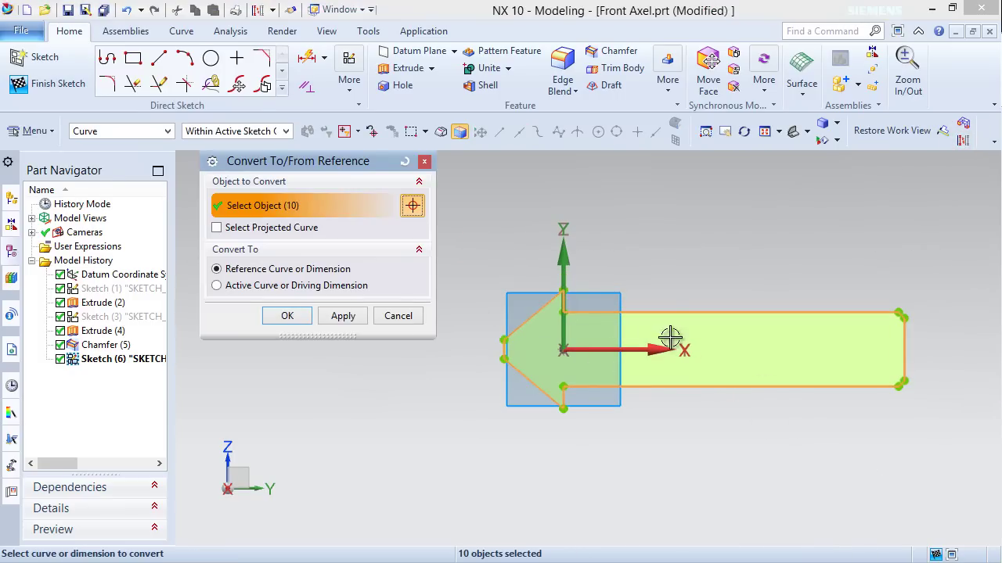
{"action": "left_click", "coordinate": [286, 317]}
Sketch a 0.35 in diameter circle centred just outside the tip of the axle's conical head
{"action": "scroll", "coordinate": [564, 347], "scroll_direction": "up", "scroll_amount": 3}
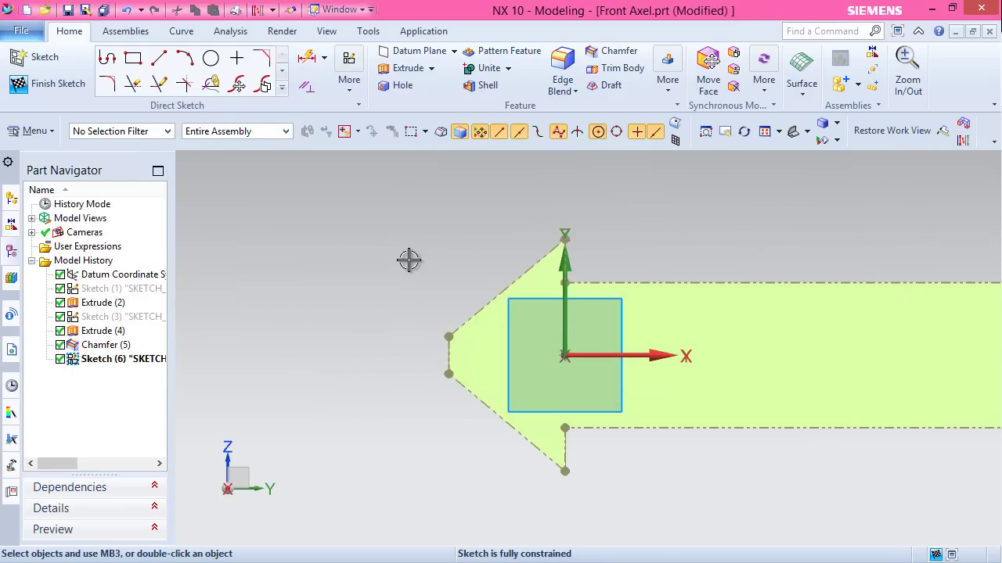
{"action": "middle_click_drag", "start_coordinate": [408, 260], "coordinate": [313, 239], "text": "shift"}
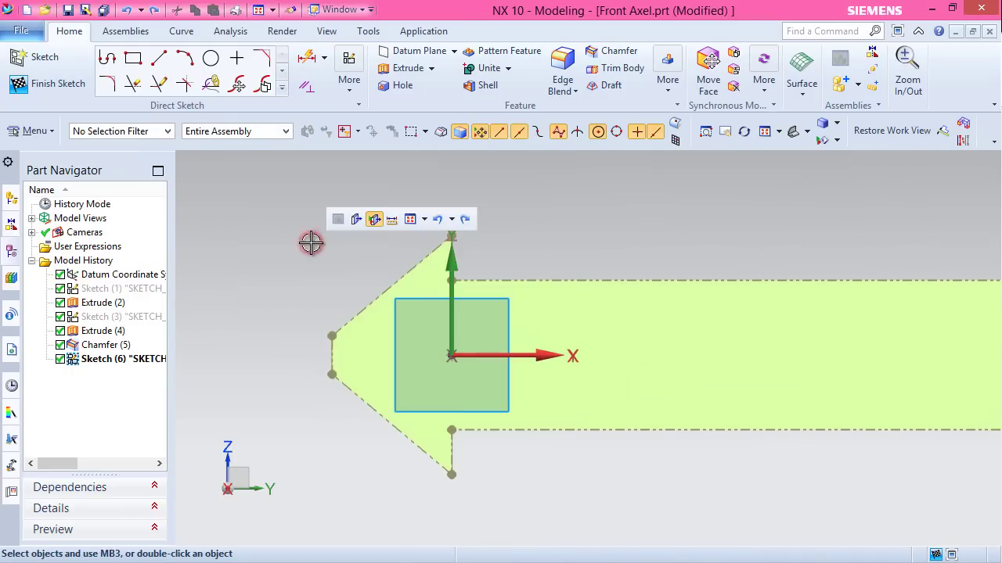
{"action": "left_click", "coordinate": [208, 60]}
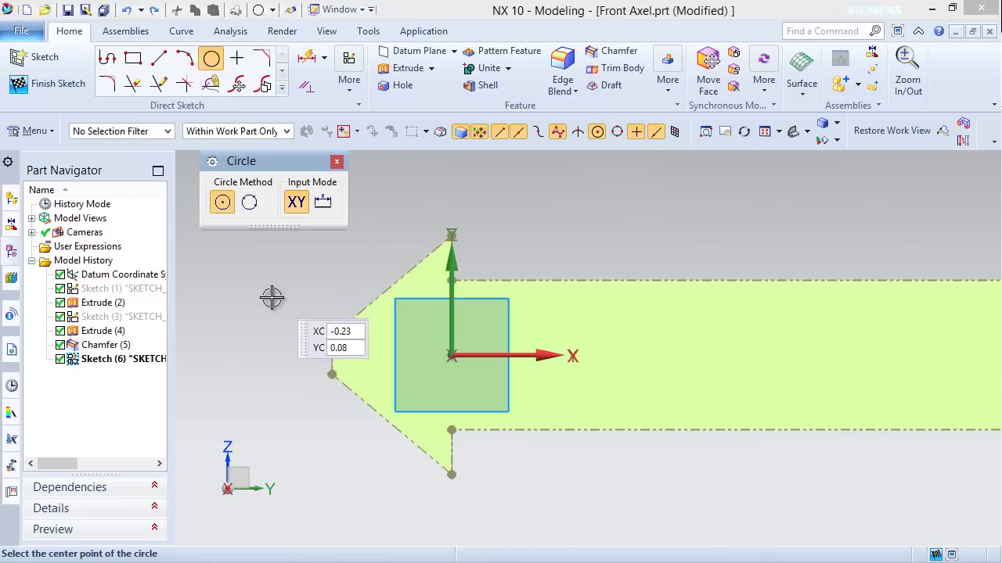
{"action": "left_click", "coordinate": [257, 362]}
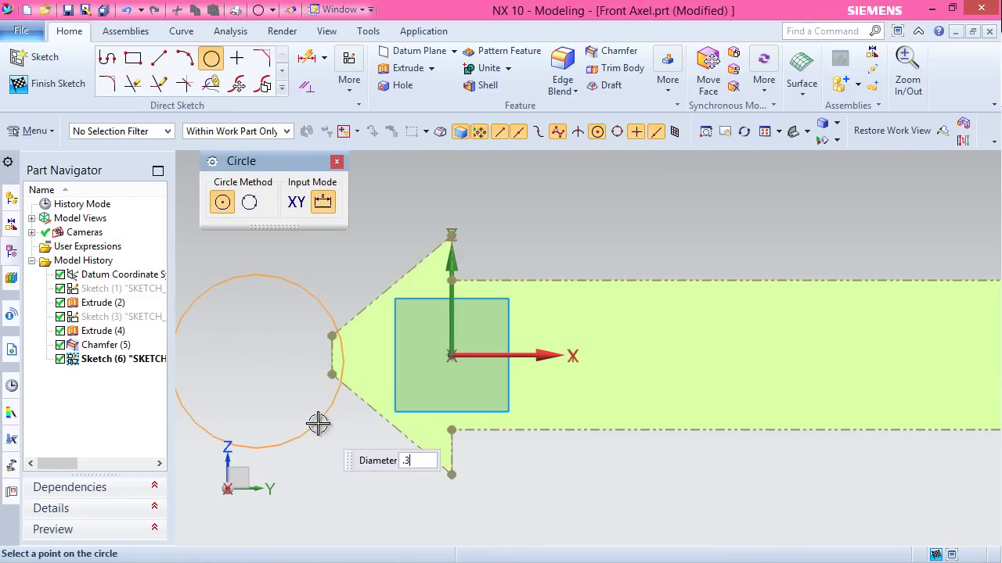
{"action": "key", "text": "Return"}
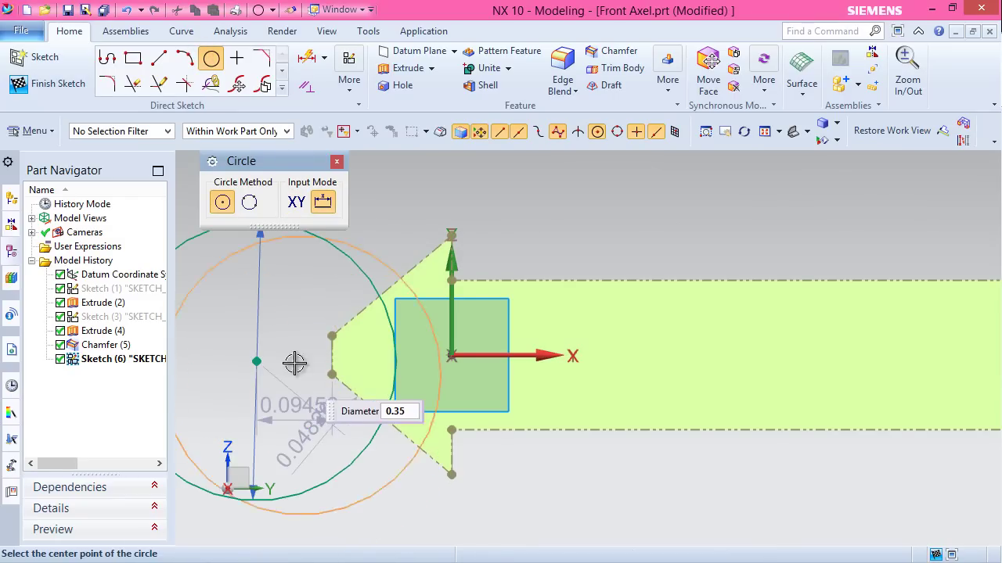
{"action": "key", "text": "Escape"}
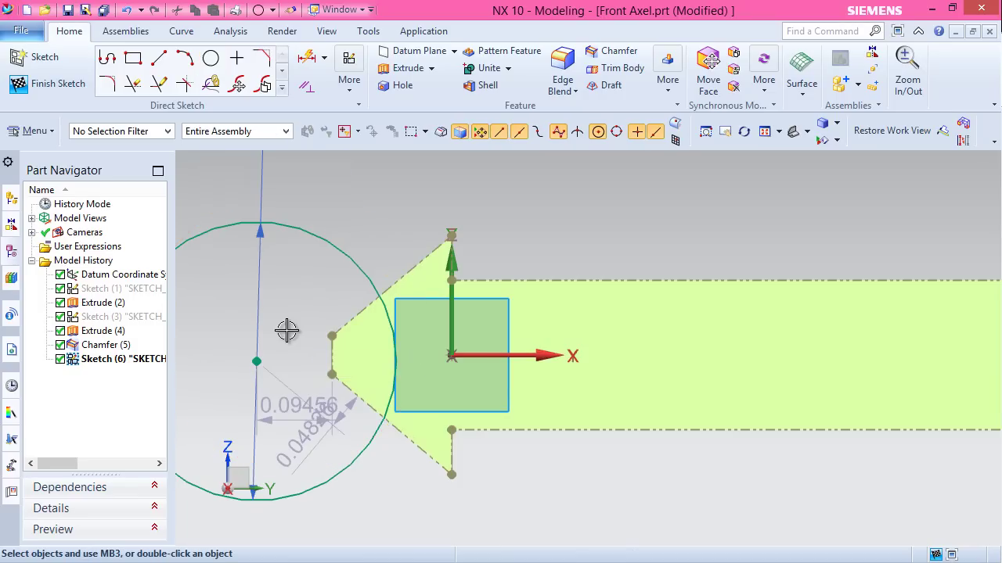
Constrain the circle's centre to lie on the sketch's horizontal axis
{"action": "left_click", "coordinate": [515, 356]}
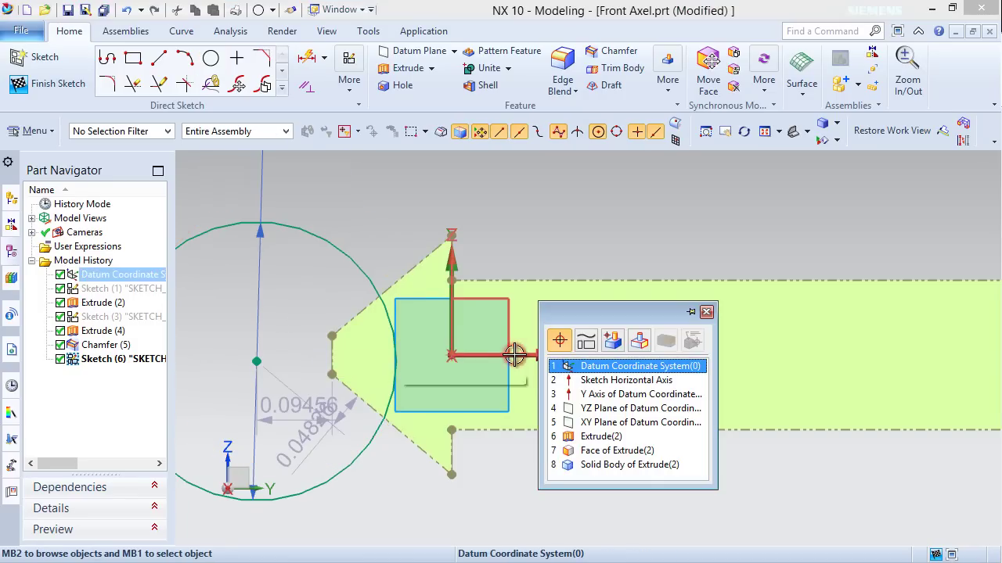
{"action": "left_click", "coordinate": [583, 379]}
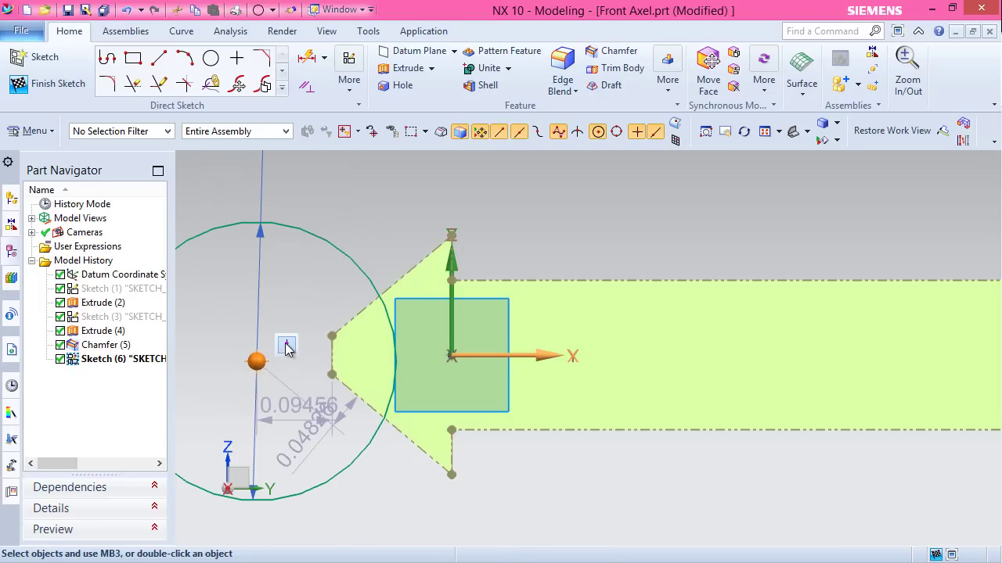
{"action": "left_click", "coordinate": [286, 346]}
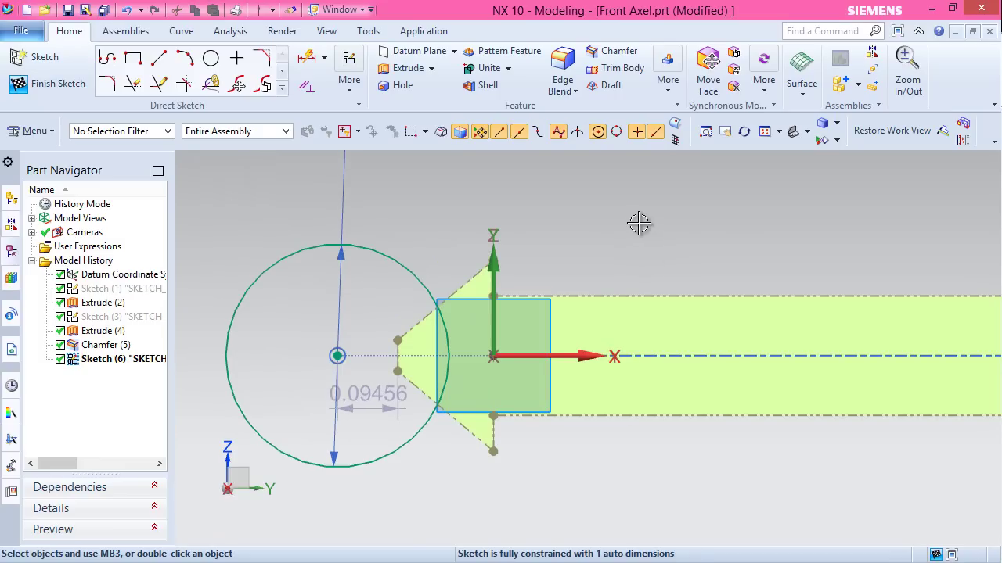
Dimension the horizontal distance from the circle's centre to the end point of the cone's flat tip as 0.1 in
{"action": "left_click", "coordinate": [306, 61]}
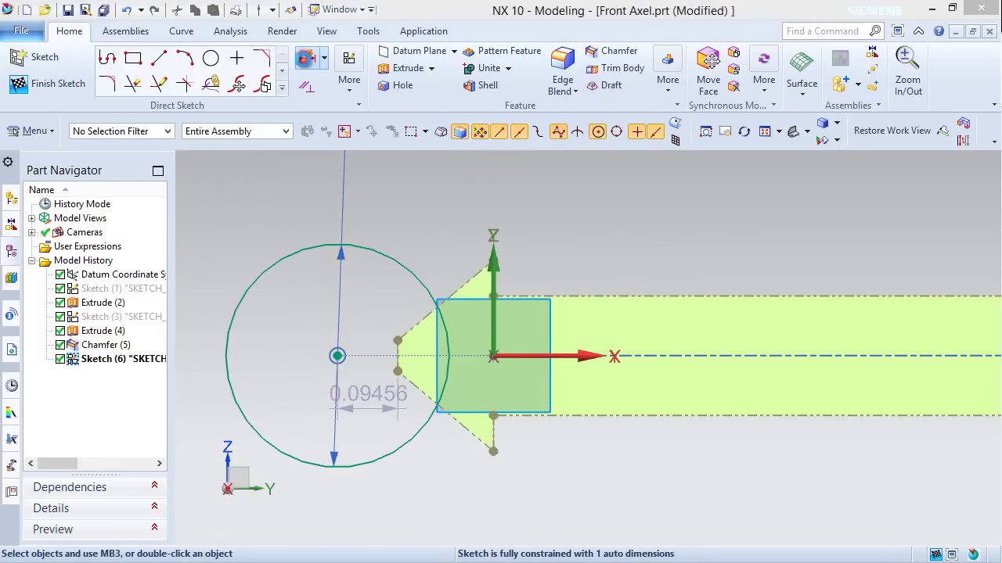
{"action": "scroll", "coordinate": [700, 259], "scroll_direction": "up", "scroll_amount": 3}
{"action": "scroll", "coordinate": [549, 236], "scroll_direction": "down", "scroll_amount": 2}
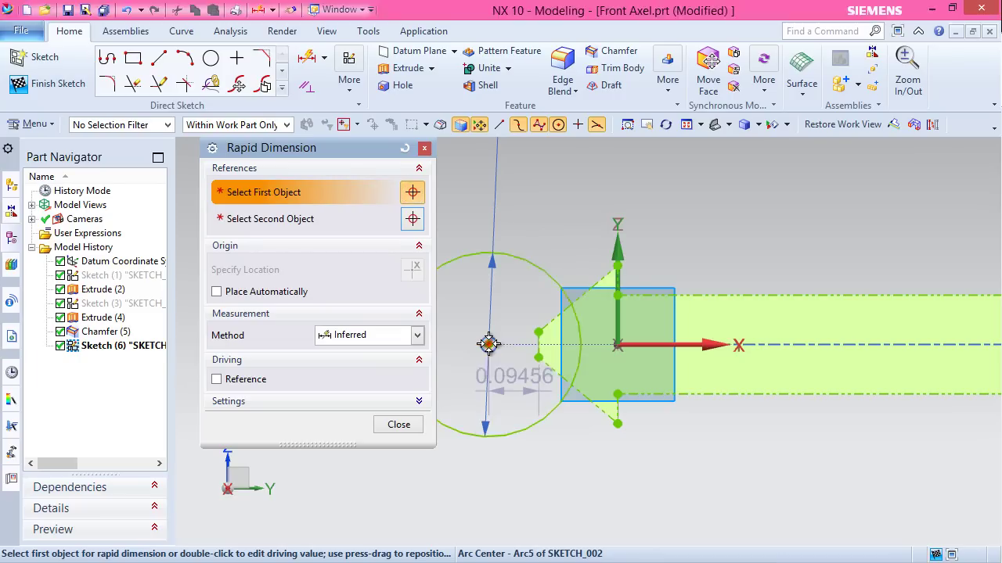
{"action": "left_click", "coordinate": [488, 344]}
{"action": "scroll", "coordinate": [489, 344], "scroll_direction": "down", "scroll_amount": 2}
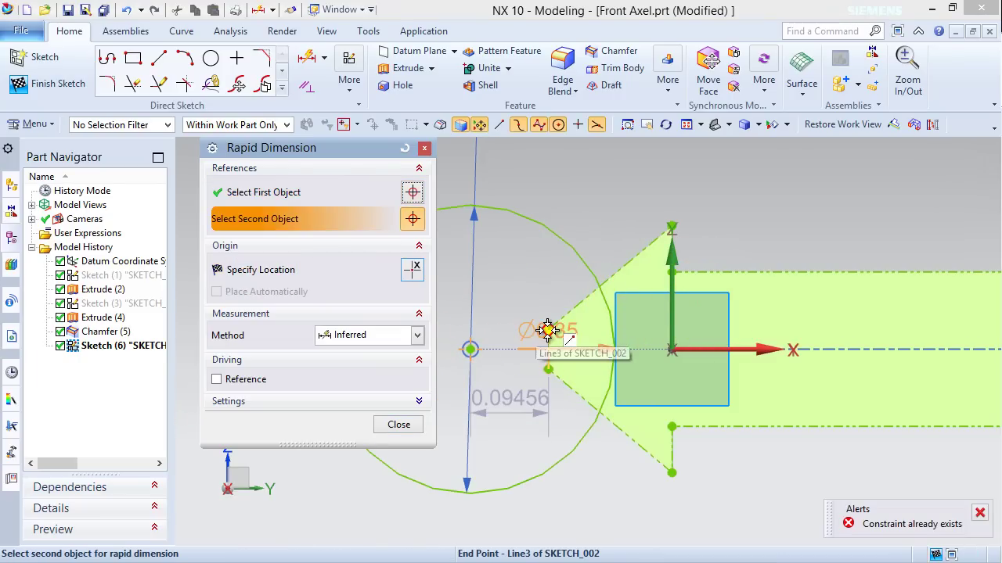
{"action": "left_click", "coordinate": [548, 330]}
{"action": "left_click", "coordinate": [521, 251]}
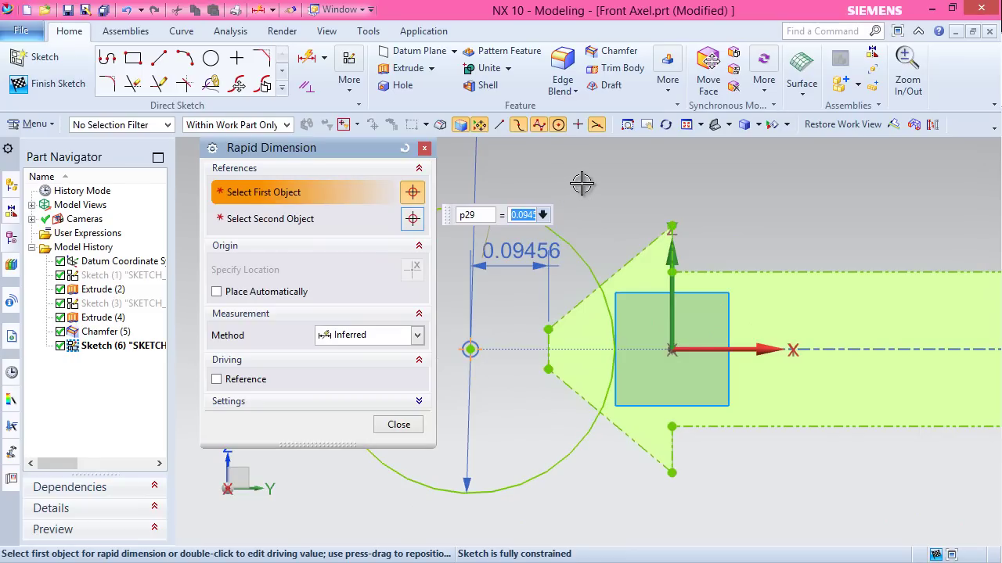
{"action": "type", "text": ".1"}
{"action": "key", "text": "Return"}
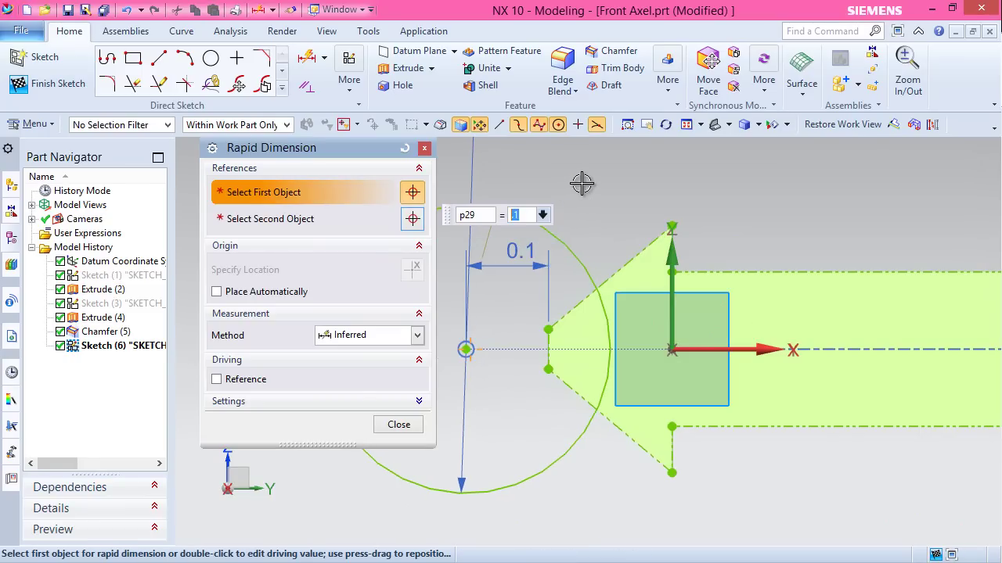
{"action": "left_click", "coordinate": [412, 427]}
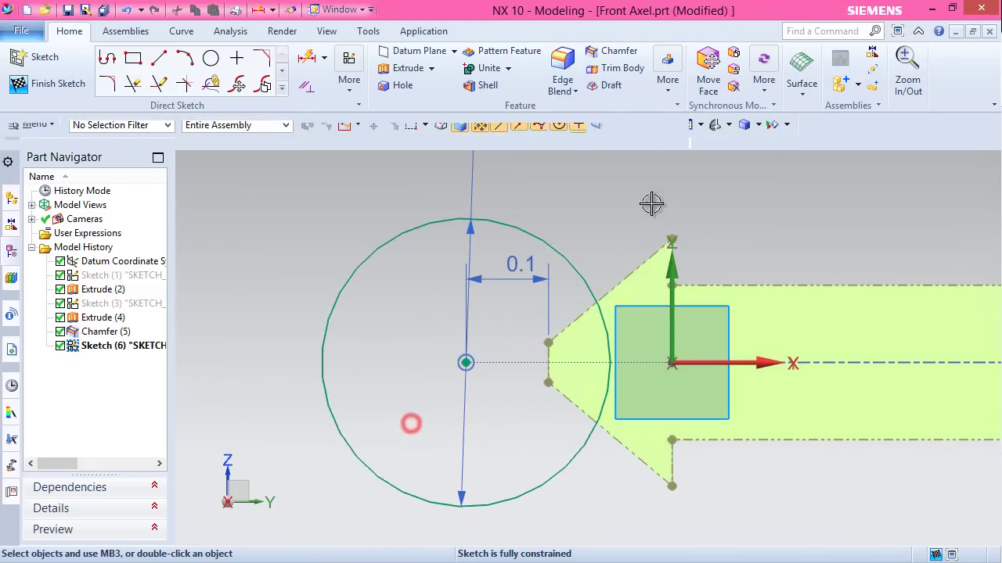
Draw a vertical line about 0.36 in long upward from the sketch origin
{"action": "left_click", "coordinate": [157, 60]}
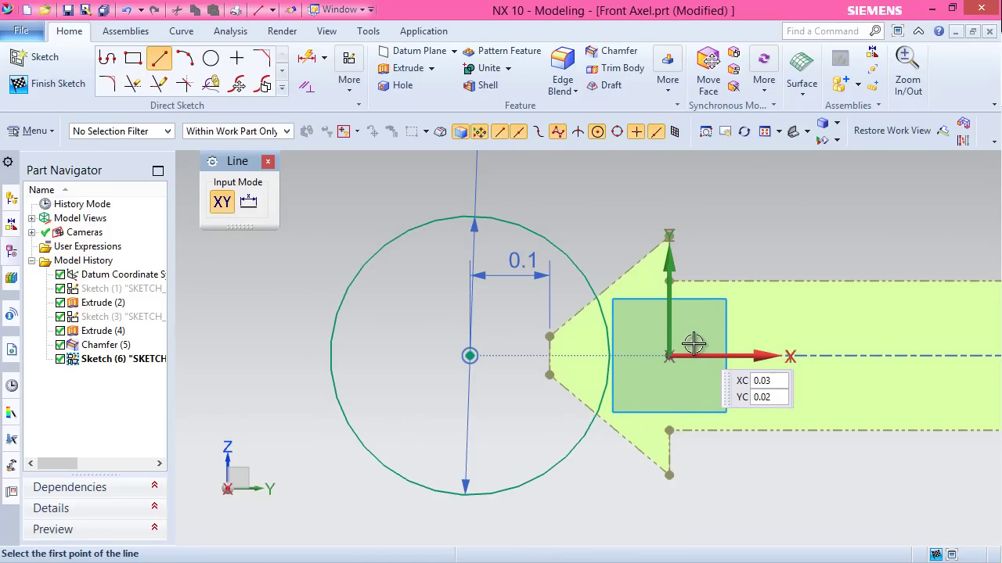
{"action": "left_click", "coordinate": [669, 357]}
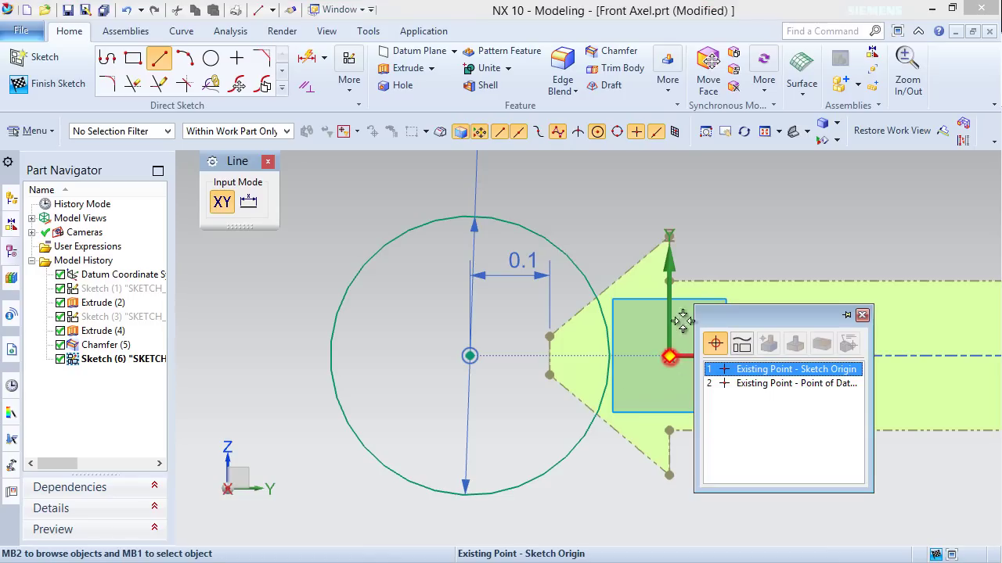
{"action": "left_click", "coordinate": [743, 364]}
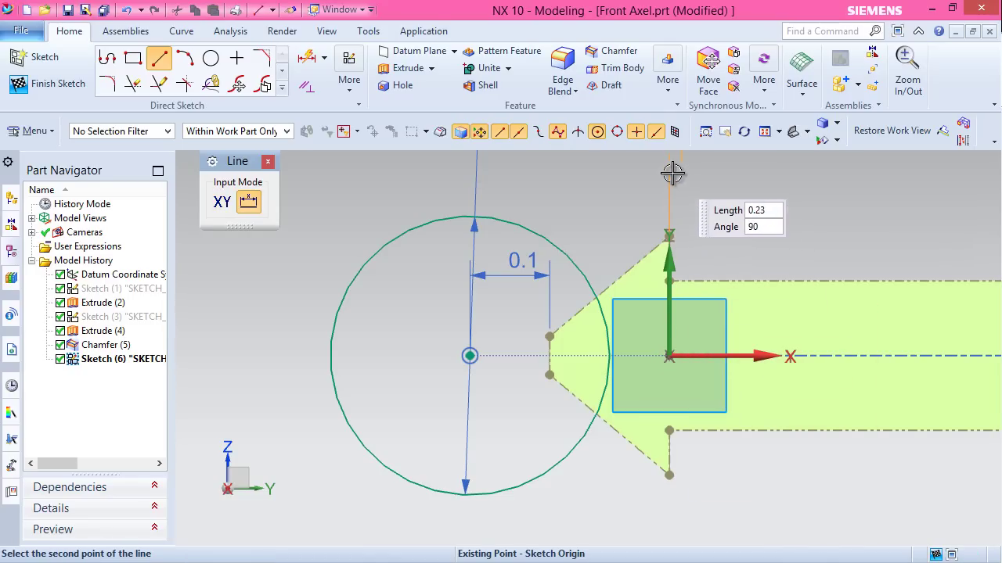
{"action": "scroll", "coordinate": [610, 345], "scroll_direction": "down", "scroll_amount": 3}
{"action": "scroll", "coordinate": [618, 289], "scroll_direction": "up", "scroll_amount": 3}
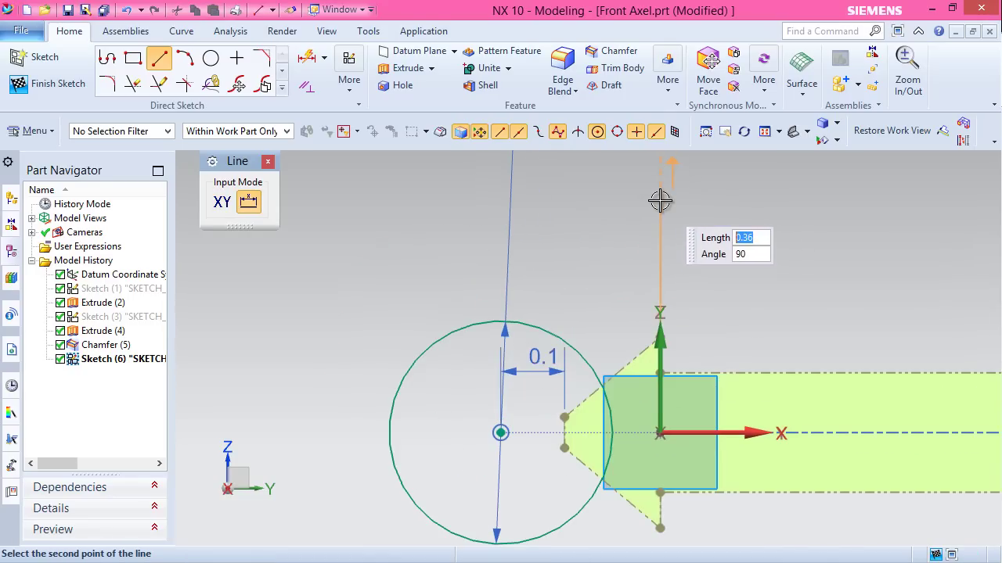
{"action": "left_click", "coordinate": [660, 201]}
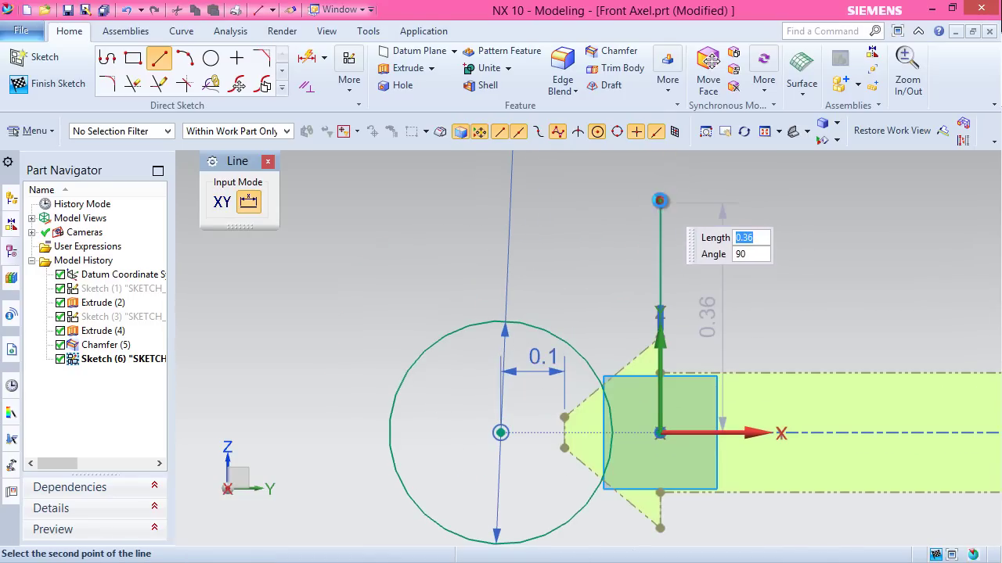
Continue the profile with a horizontal line about 0.17 in long toward the head's tip side and a vertical line about 0.03 in upward
{"action": "left_click", "coordinate": [660, 201]}
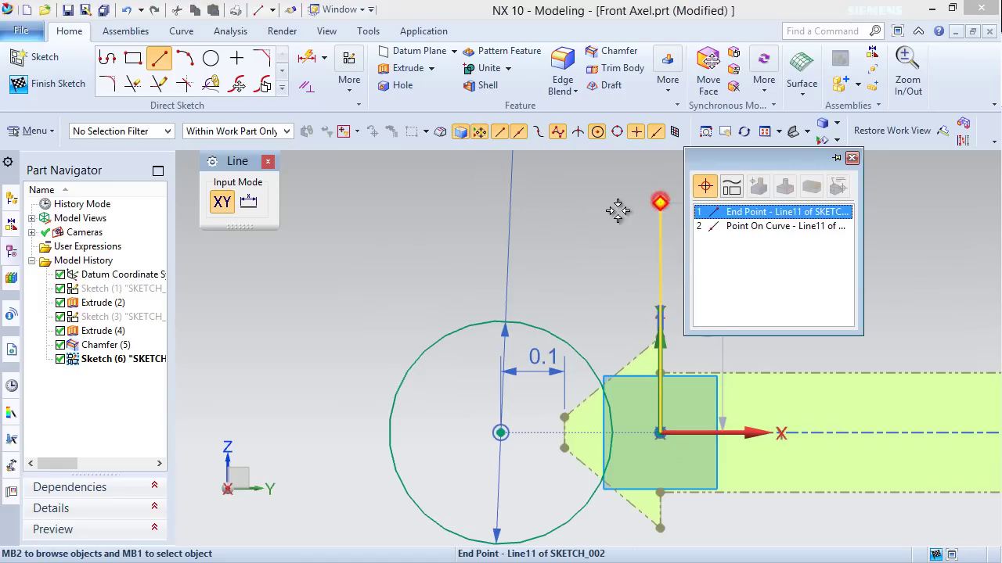
{"action": "left_click", "coordinate": [716, 204]}
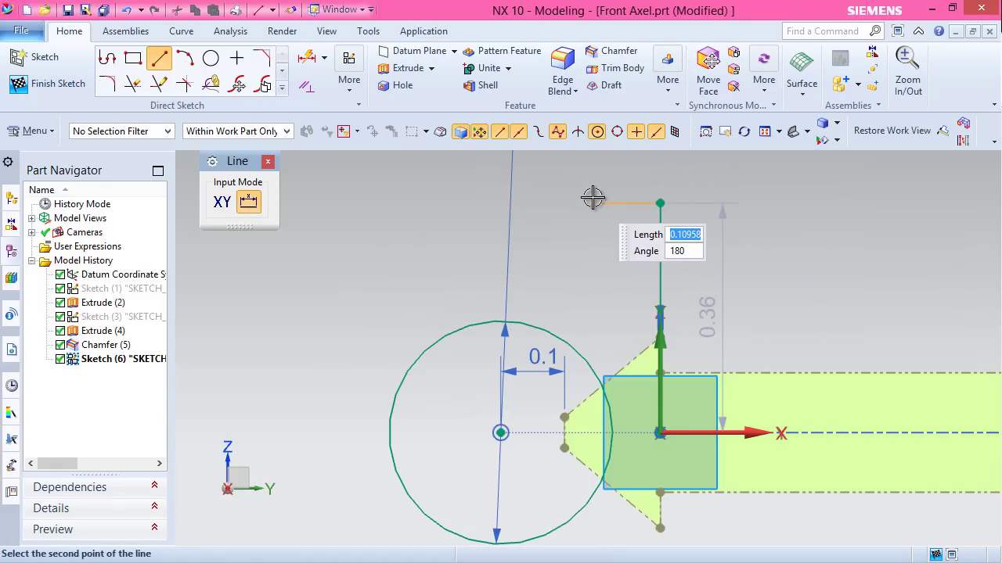
{"action": "left_click", "coordinate": [553, 198]}
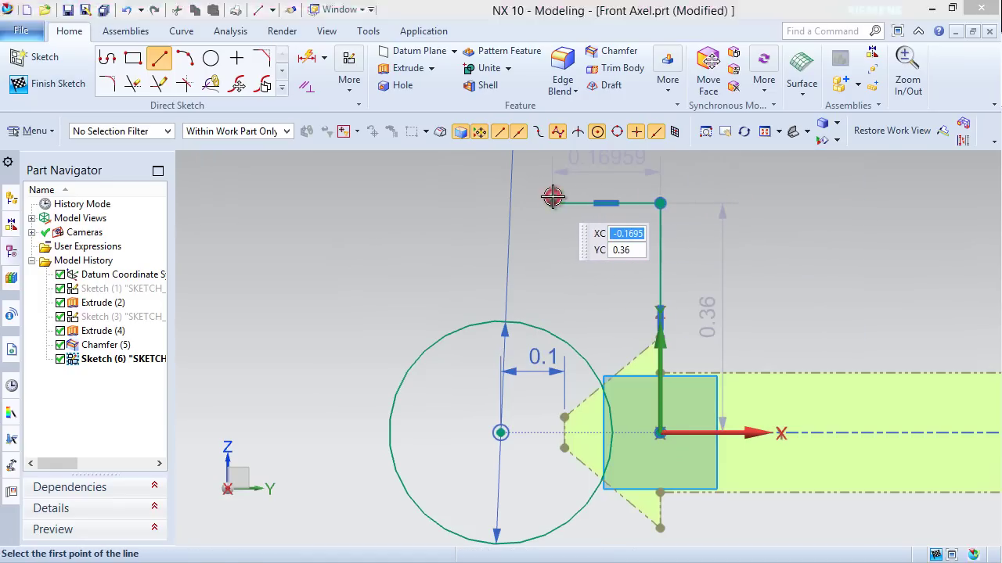
{"action": "scroll", "coordinate": [572, 179], "scroll_direction": "up", "scroll_amount": 1}
{"action": "scroll", "coordinate": [573, 178], "scroll_direction": "down", "scroll_amount": 1}
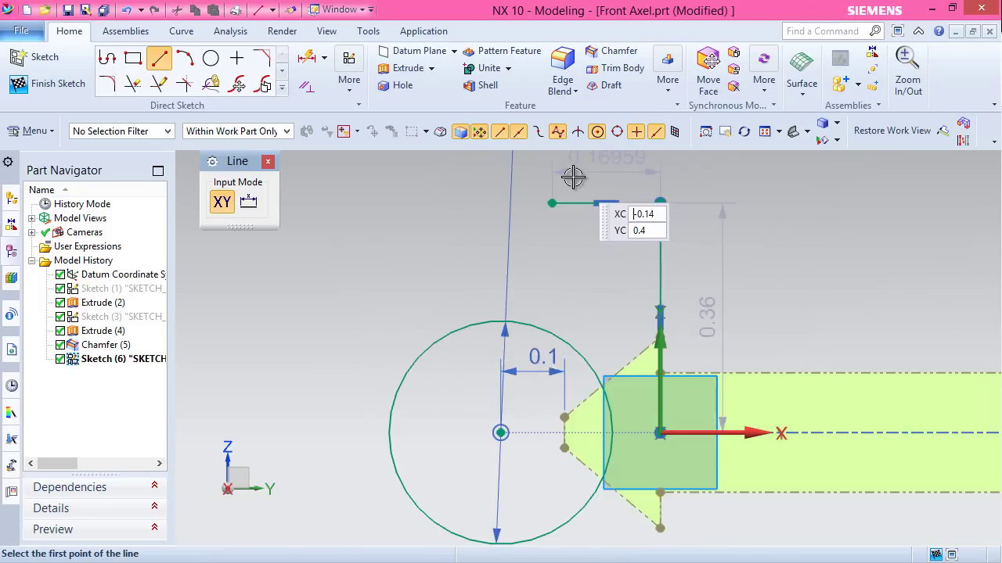
{"action": "scroll", "coordinate": [574, 175], "scroll_direction": "up", "scroll_amount": 2}
{"action": "left_click", "coordinate": [540, 218]}
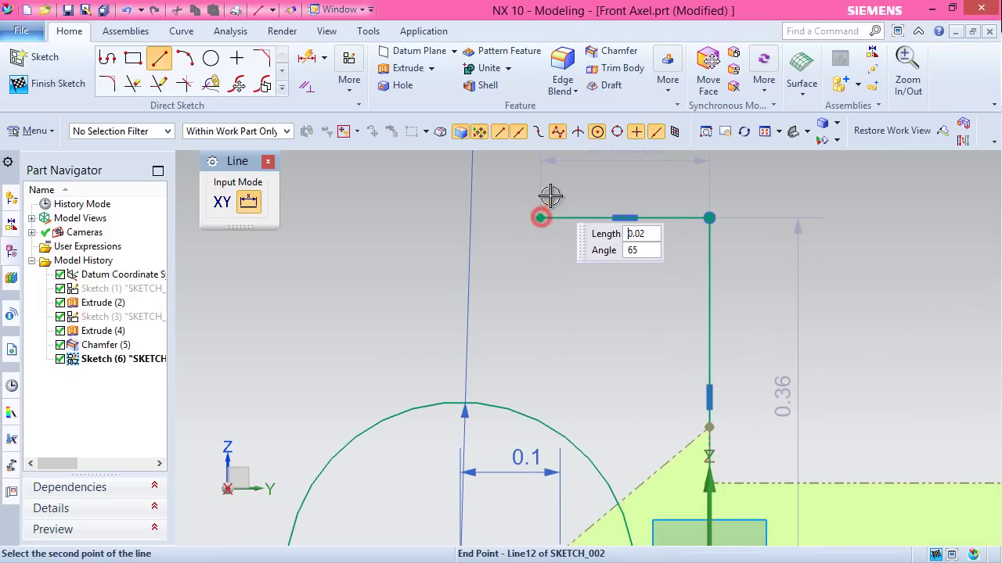
{"action": "left_click", "coordinate": [541, 187]}
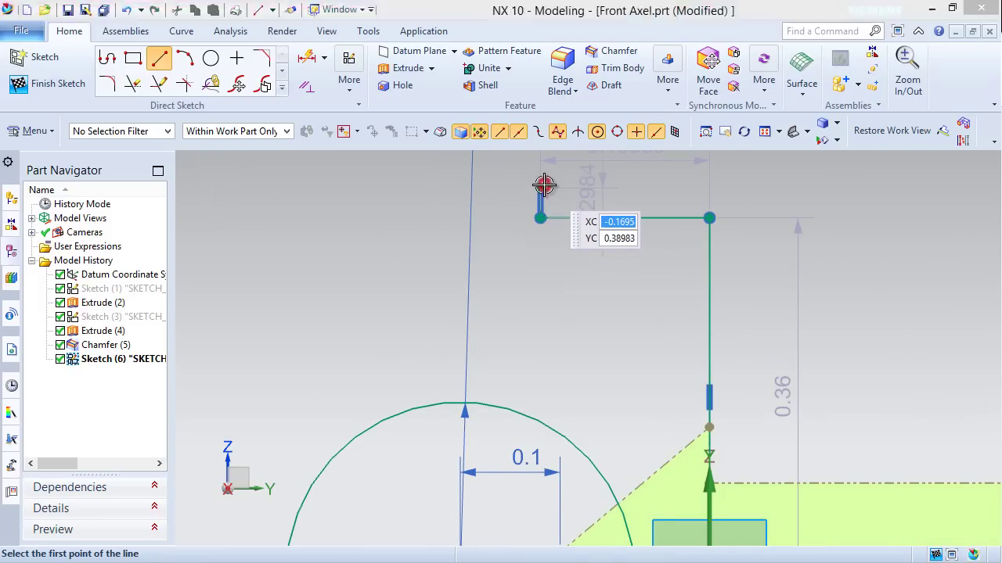
Outline the profile's outer lip with lines about 0.04 in outward, 0.09 in downward and 0.11 in back toward the vertical axis
{"action": "left_click", "coordinate": [542, 189]}
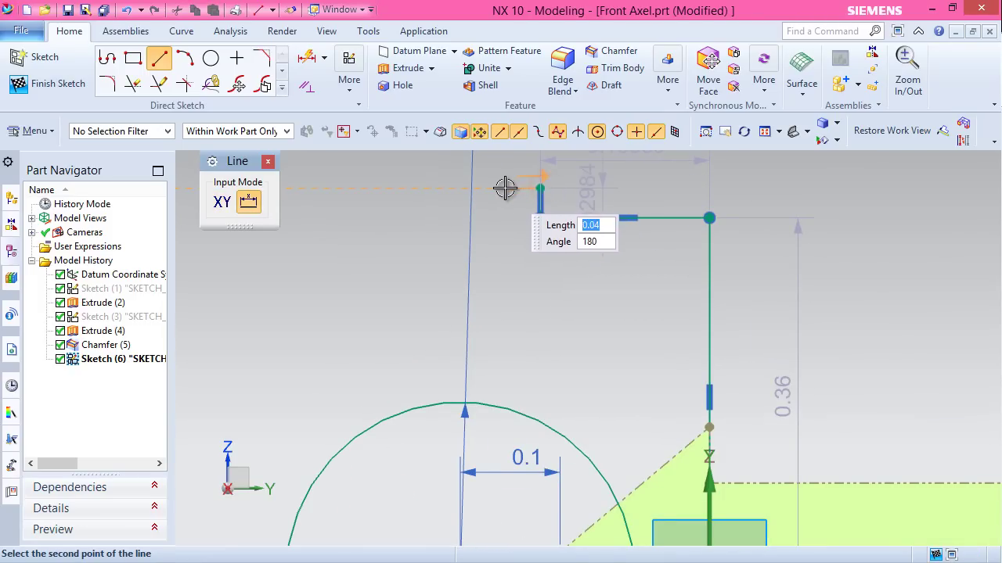
{"action": "left_click", "coordinate": [502, 188]}
{"action": "left_click", "coordinate": [501, 188]}
{"action": "left_click", "coordinate": [500, 276]}
{"action": "left_click", "coordinate": [500, 277]}
{"action": "left_click", "coordinate": [609, 277]}
Extend the profile with a slanted line about 0.11 in long and a vertical line about 0.21 in down to near the horizontal axis
{"action": "left_click", "coordinate": [610, 277]}
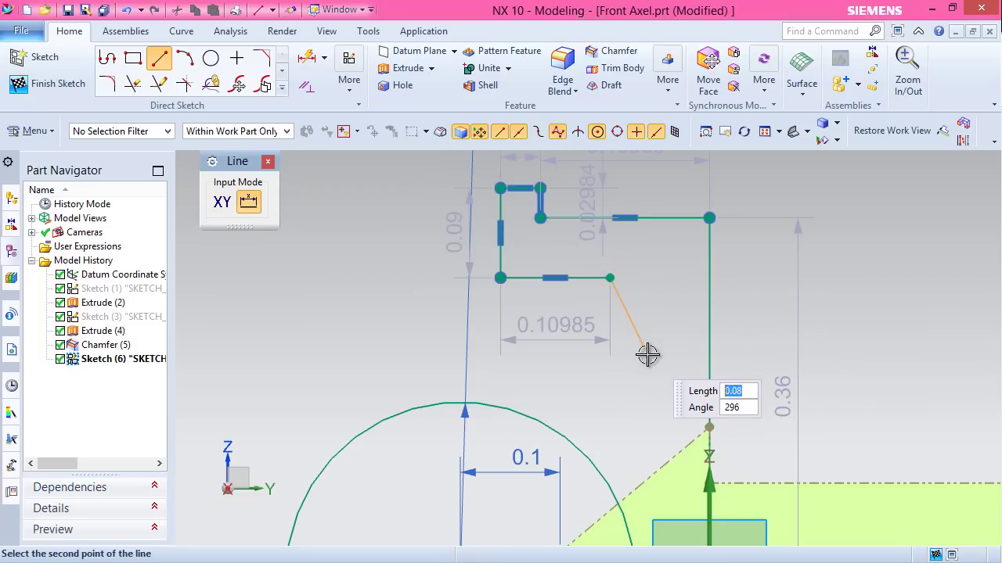
{"action": "left_click", "coordinate": [664, 379]}
{"action": "scroll", "coordinate": [662, 384], "scroll_direction": "down", "scroll_amount": 3}
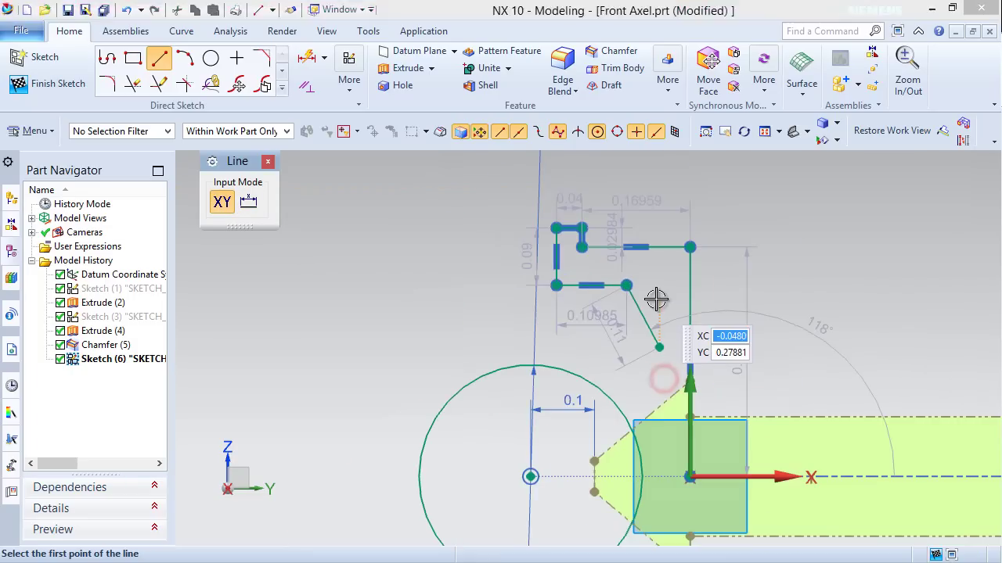
{"action": "left_click", "coordinate": [658, 349]}
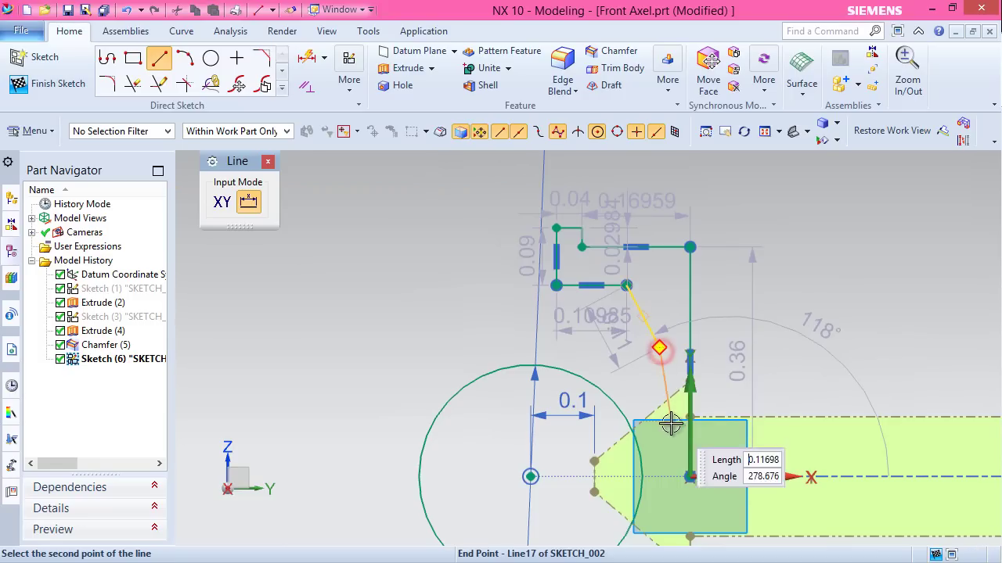
{"action": "left_click", "coordinate": [660, 478]}
Close the profile with a horizontal line about 0.048 in long to below the origin and a short vertical line up to the origin
{"action": "left_click", "coordinate": [660, 478]}
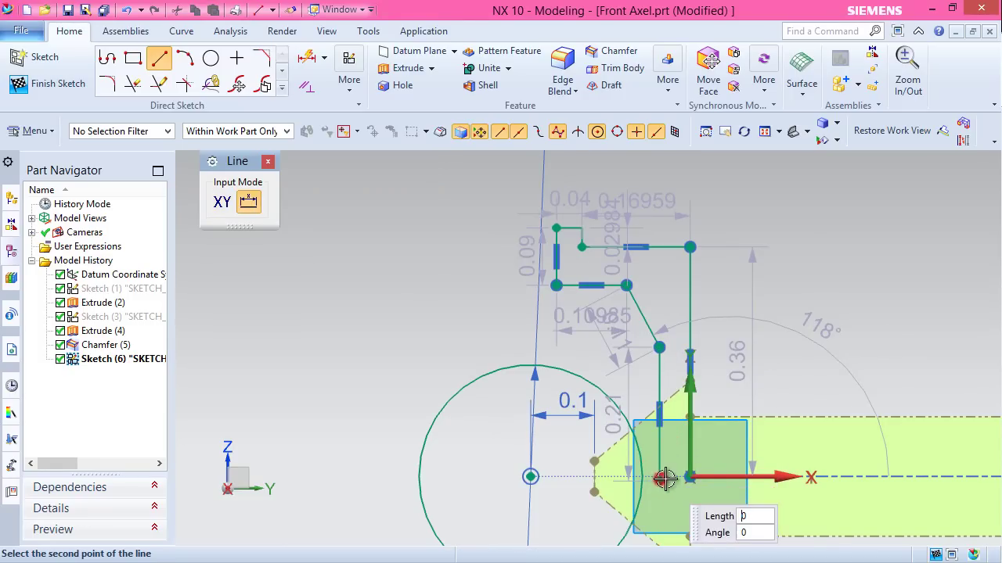
{"action": "scroll", "coordinate": [689, 478], "scroll_direction": "up", "scroll_amount": 5}
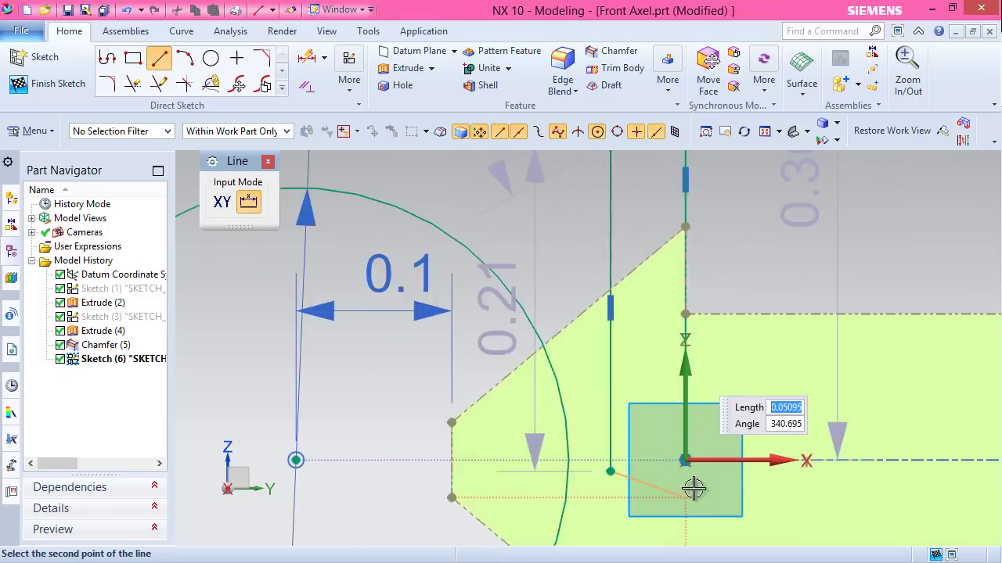
{"action": "left_click", "coordinate": [678, 463]}
{"action": "left_click", "coordinate": [680, 462]}
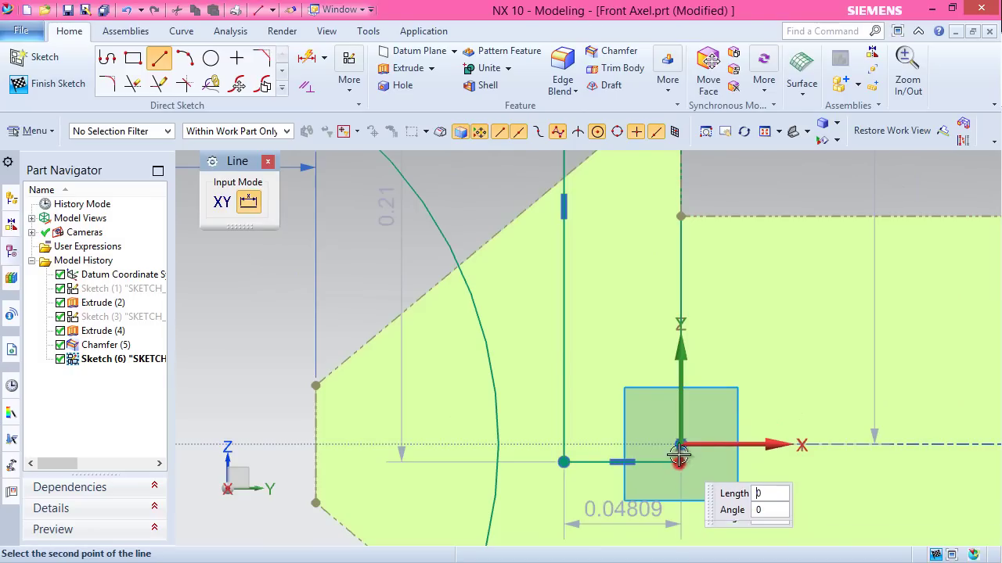
{"action": "left_click", "coordinate": [678, 435]}
{"action": "scroll", "coordinate": [659, 396], "scroll_direction": "down", "scroll_amount": 1}
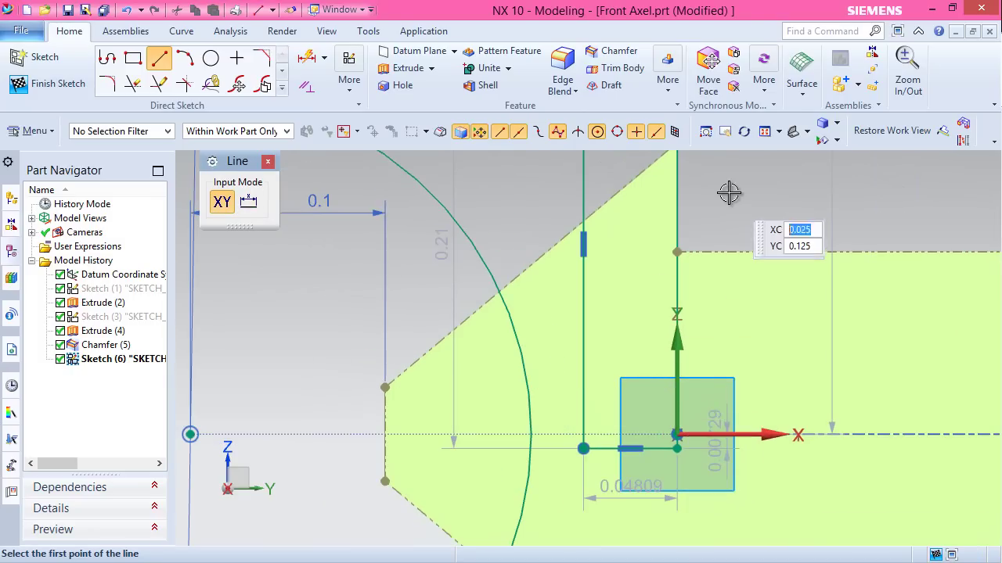
{"action": "key", "text": "Escape"}
{"action": "scroll", "coordinate": [669, 462], "scroll_direction": "up", "scroll_amount": 2}
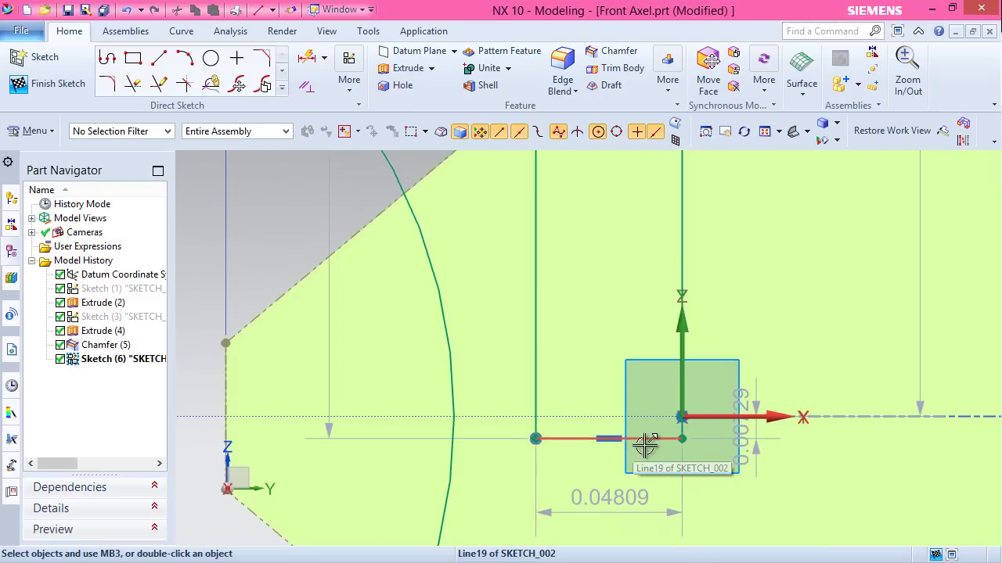
Make the profile's short line below the origin collinear with the sketch's horizontal axis
{"action": "left_click", "coordinate": [763, 421]}
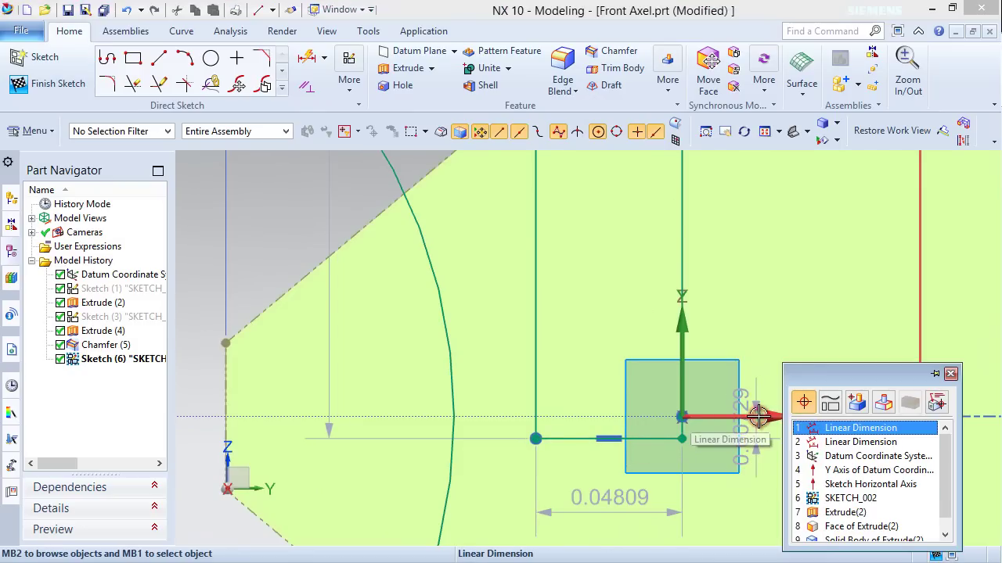
{"action": "left_click", "coordinate": [842, 472]}
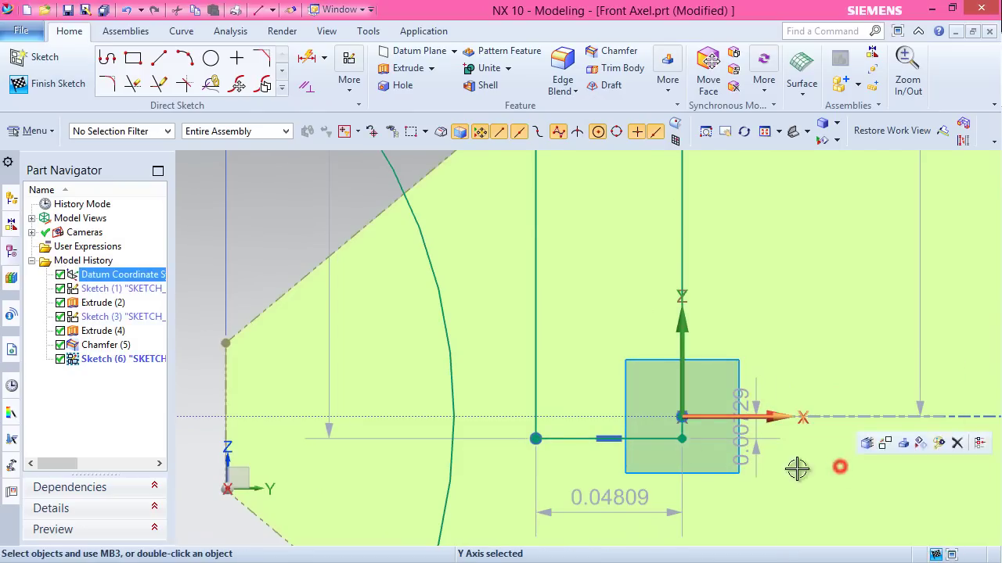
{"action": "left_click", "coordinate": [583, 440]}
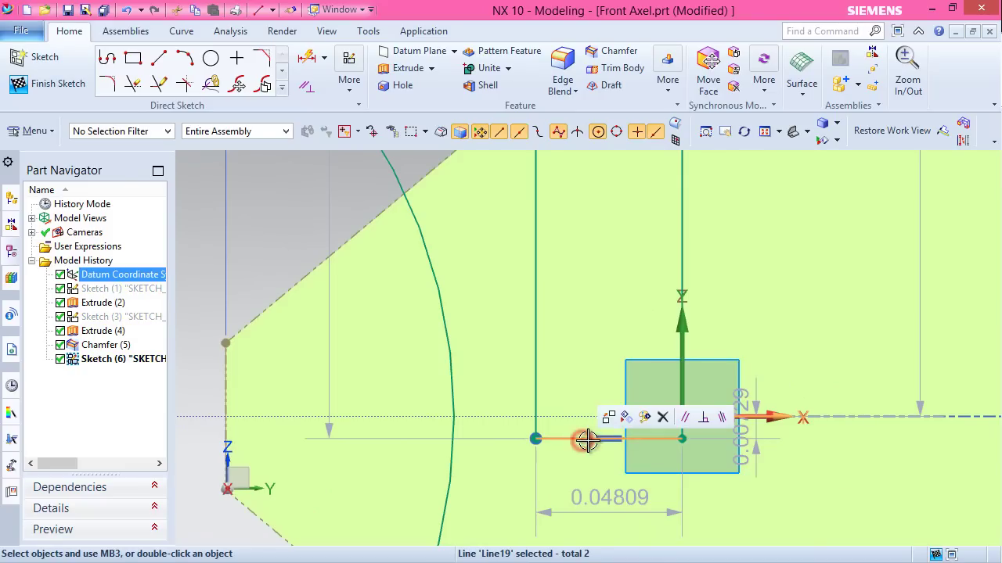
{"action": "left_click", "coordinate": [722, 420]}
{"action": "scroll", "coordinate": [658, 464], "scroll_direction": "up", "scroll_amount": 5}
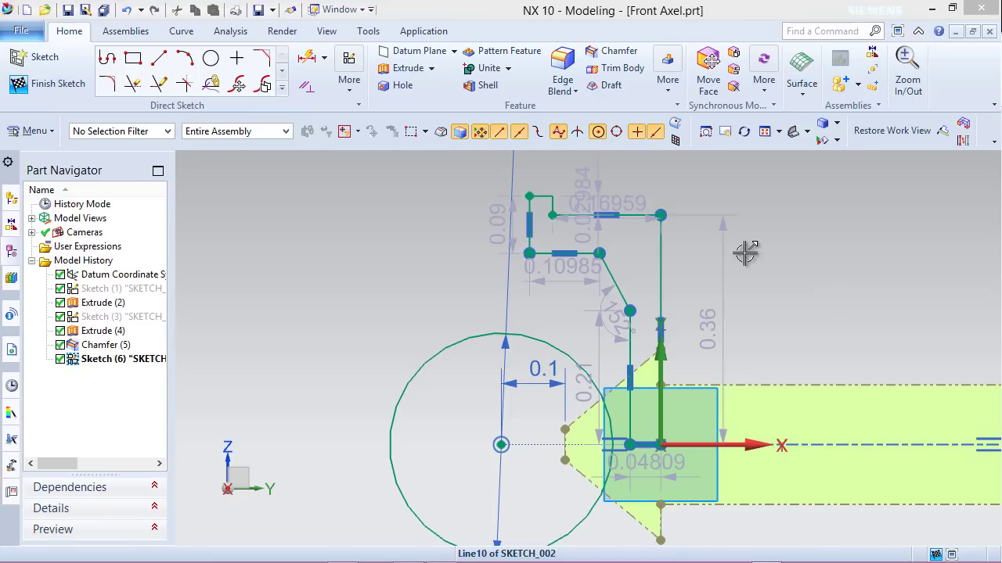
Dimension the height of the profile's upper horizontal line above the horizontal axis as 0.28125 in
{"action": "left_click", "coordinate": [308, 59]}
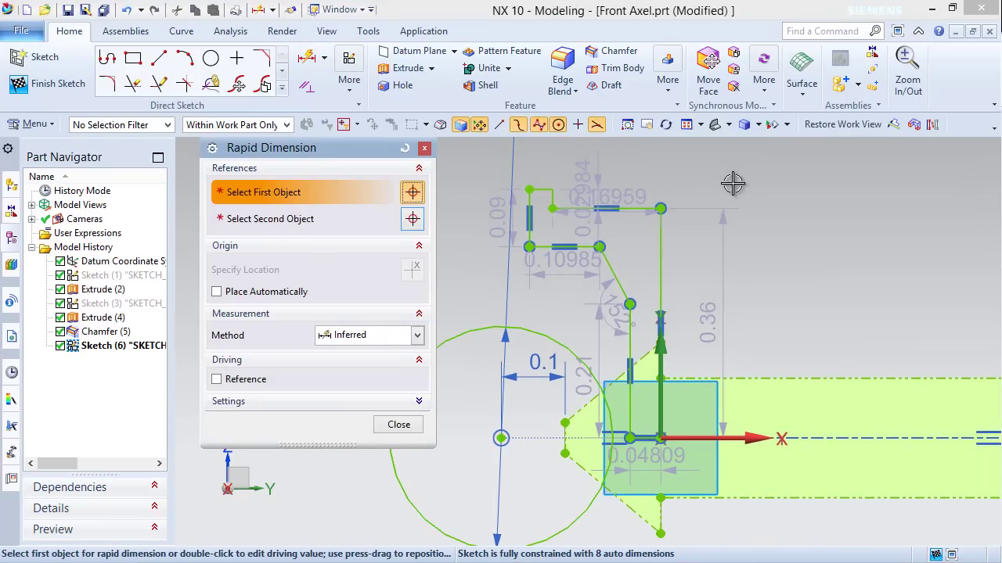
{"action": "left_click", "coordinate": [642, 205]}
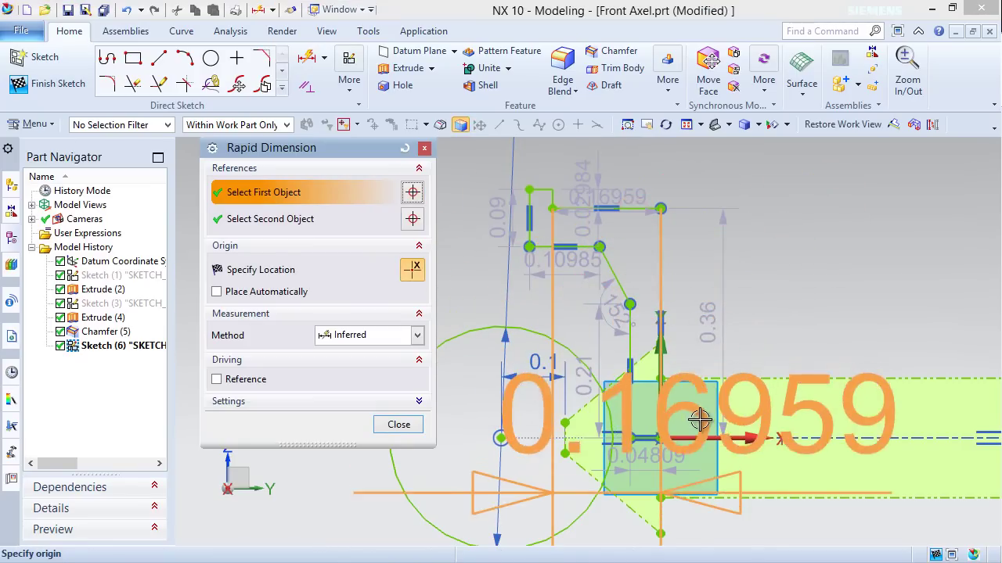
{"action": "left_click", "coordinate": [693, 376]}
{"action": "scroll", "coordinate": [732, 319], "scroll_direction": "down", "scroll_amount": 1}
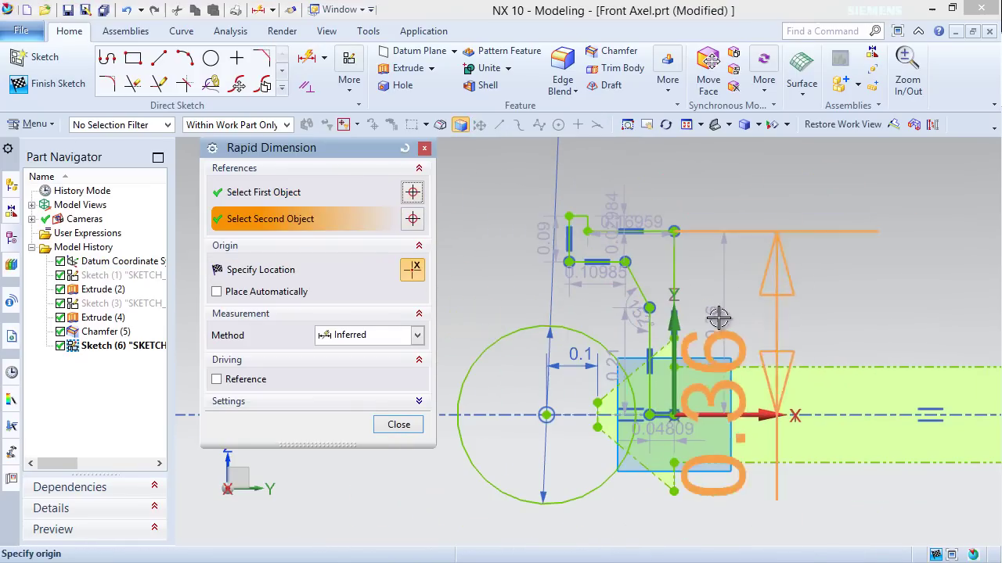
{"action": "left_click", "coordinate": [552, 330]}
{"action": "left_click", "coordinate": [473, 305]}
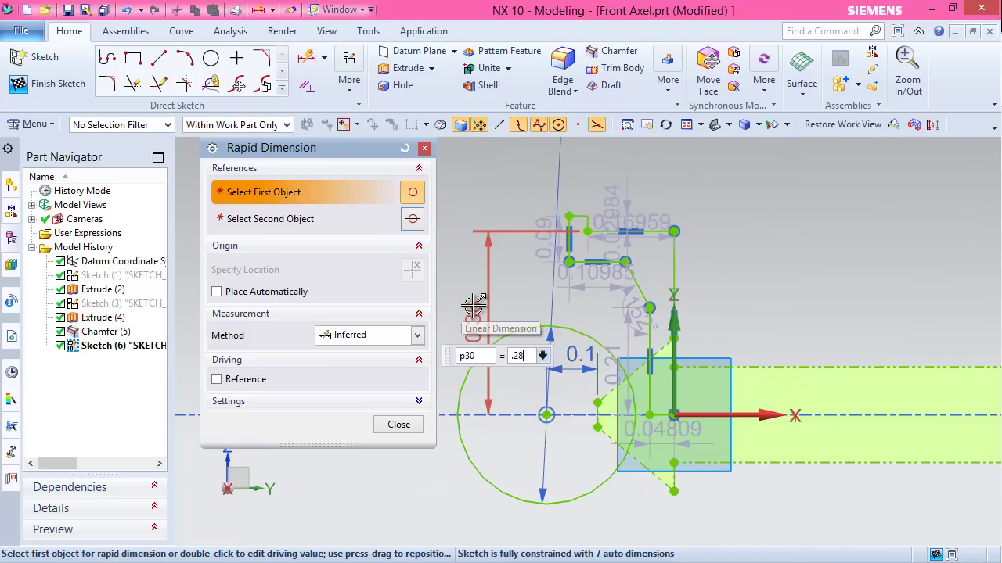
{"action": "type", "text": "0.28125"}
{"action": "key", "text": "Return"}
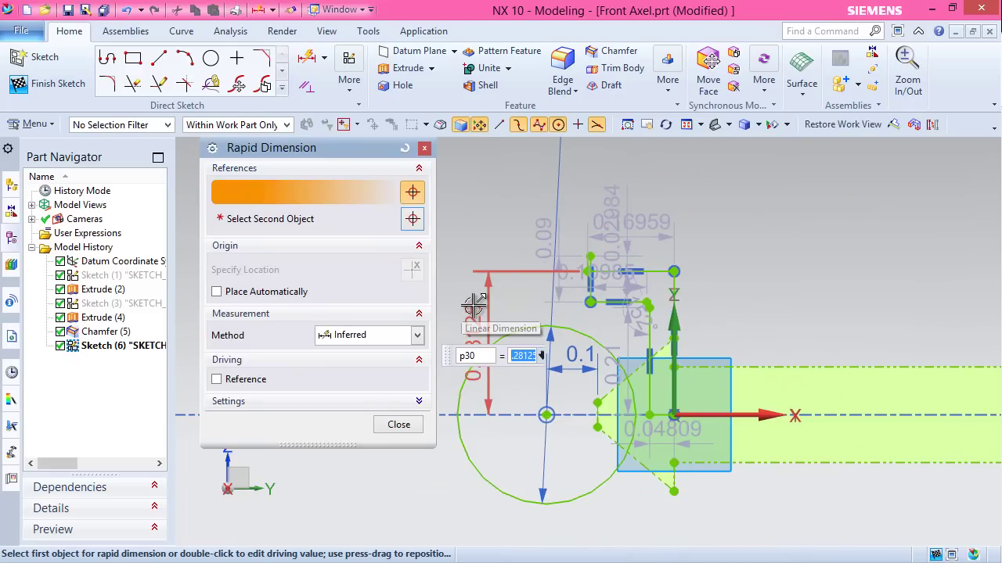
{"action": "left_click", "coordinate": [399, 425]}
Reposition the lip's short inner vertical line so the upper horizontal line is about 0.139 in long
{"action": "scroll", "coordinate": [548, 399], "scroll_direction": "up", "scroll_amount": 1}
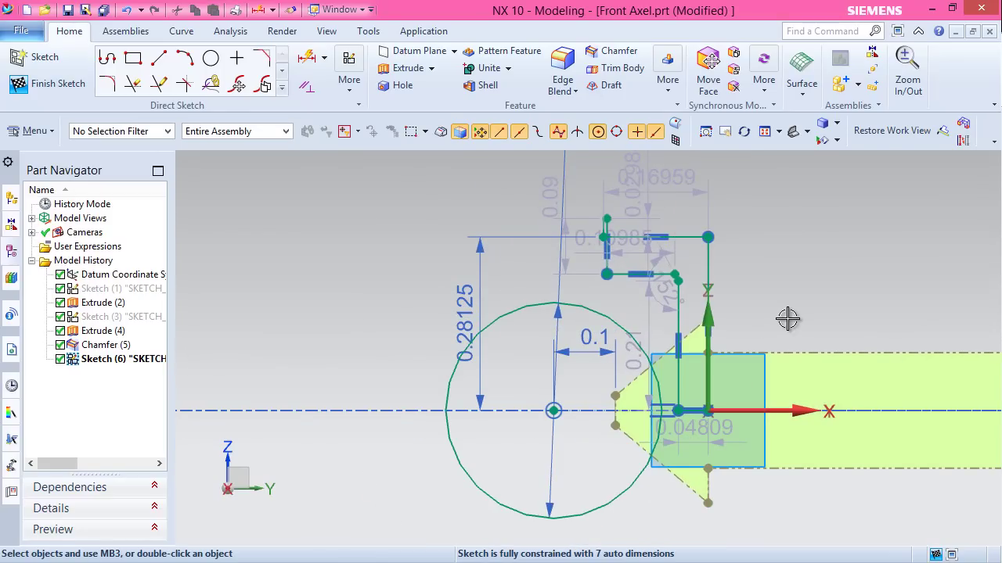
{"action": "scroll", "coordinate": [664, 192], "scroll_direction": "up", "scroll_amount": 5}
{"action": "left_click", "coordinate": [450, 353]}
{"action": "left_click_drag", "start_coordinate": [522, 335], "coordinate": [522, 336]}
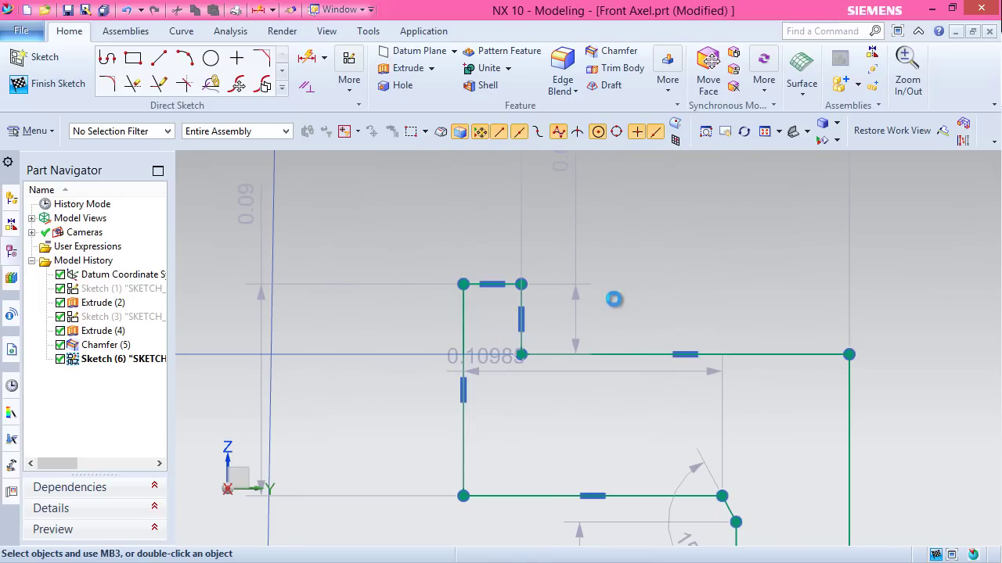
{"action": "scroll", "coordinate": [509, 346], "scroll_direction": "down", "scroll_amount": 2}
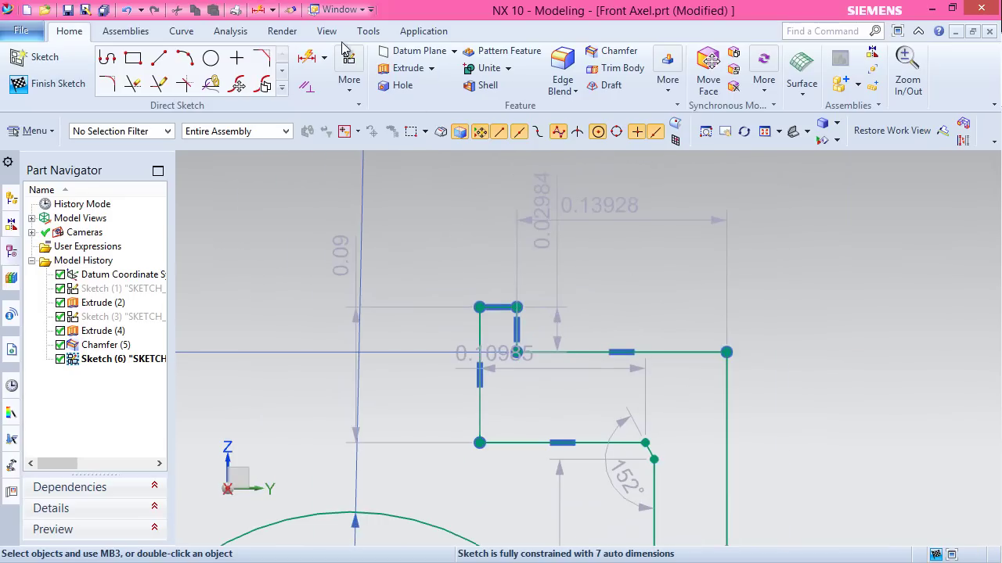
Dimension the width of the lip's short top line as 0.01 in
{"action": "left_click", "coordinate": [305, 53]}
{"action": "scroll", "coordinate": [505, 290], "scroll_direction": "up", "scroll_amount": 2}
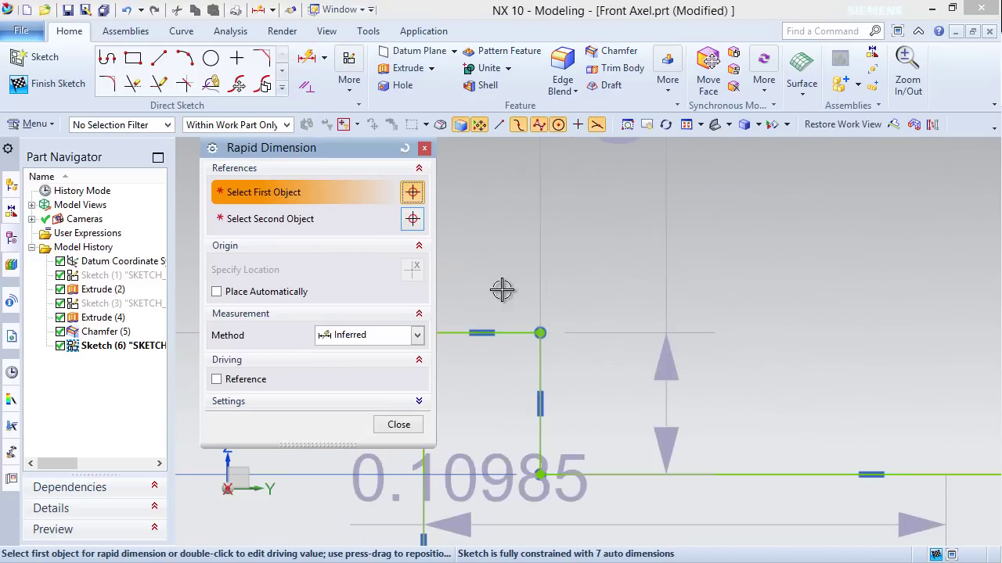
{"action": "left_click", "coordinate": [521, 334]}
{"action": "scroll", "coordinate": [526, 270], "scroll_direction": "down", "scroll_amount": 3}
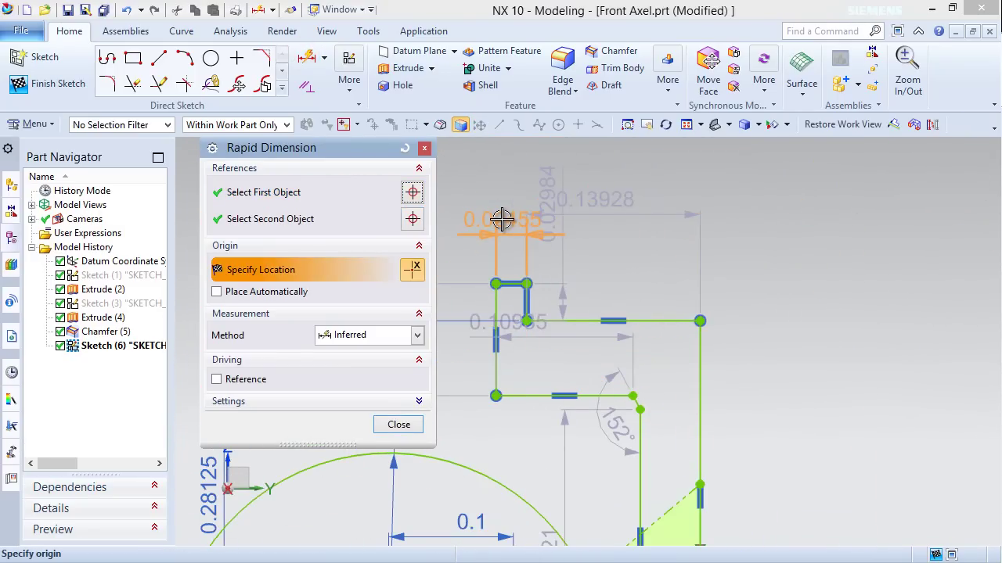
{"action": "left_click", "coordinate": [502, 220]}
{"action": "type", "text": ".0"}
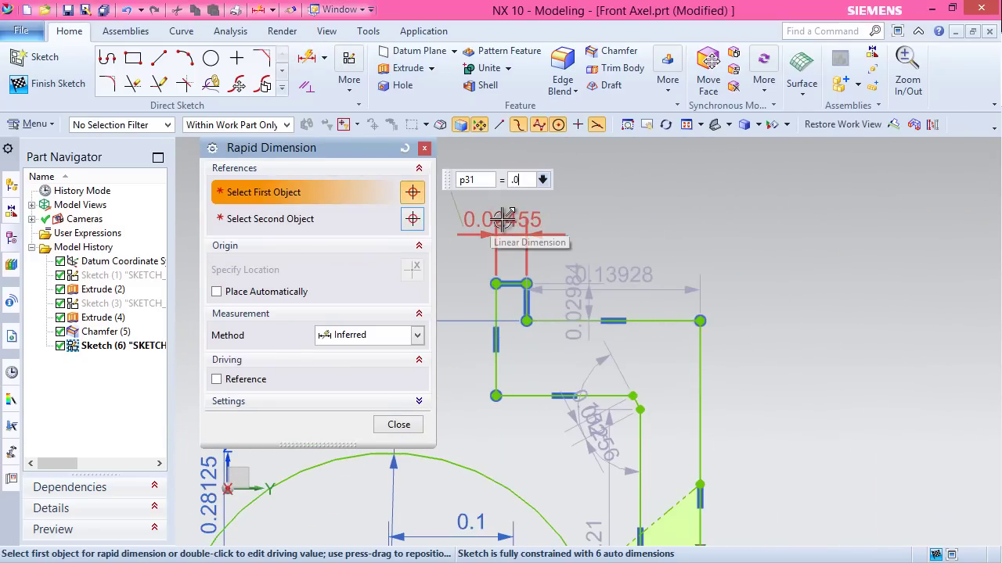
{"action": "type", "text": "1"}
{"action": "key", "text": "Return"}
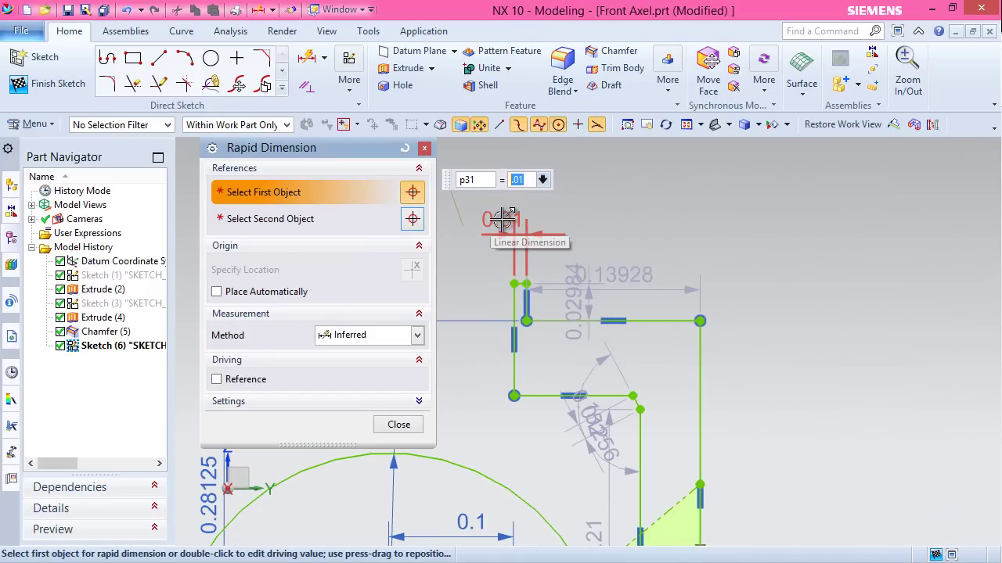
Dimension the lip's short inner vertical line as 0.01 in high
{"action": "scroll", "coordinate": [498, 278], "scroll_direction": "up", "scroll_amount": 2}
{"action": "scroll", "coordinate": [497, 278], "scroll_direction": "up", "scroll_amount": 1}
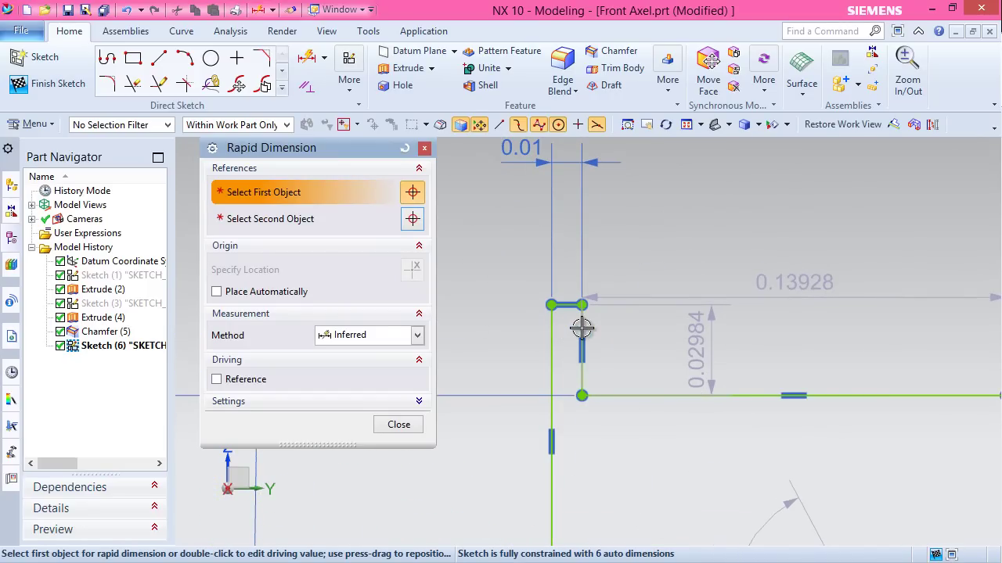
{"action": "left_click", "coordinate": [581, 345]}
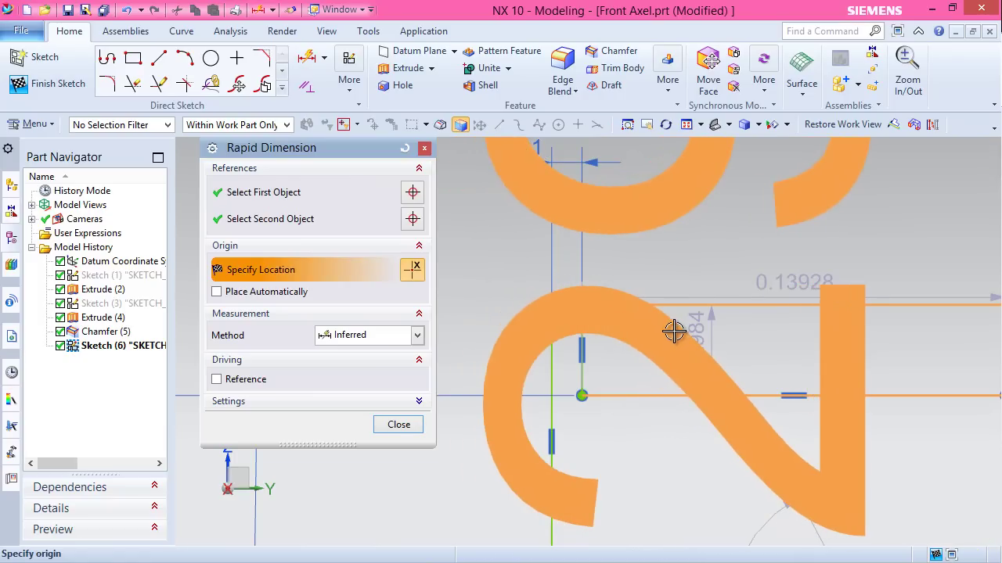
{"action": "left_click", "coordinate": [673, 332]}
{"action": "type", "text": ".01"}
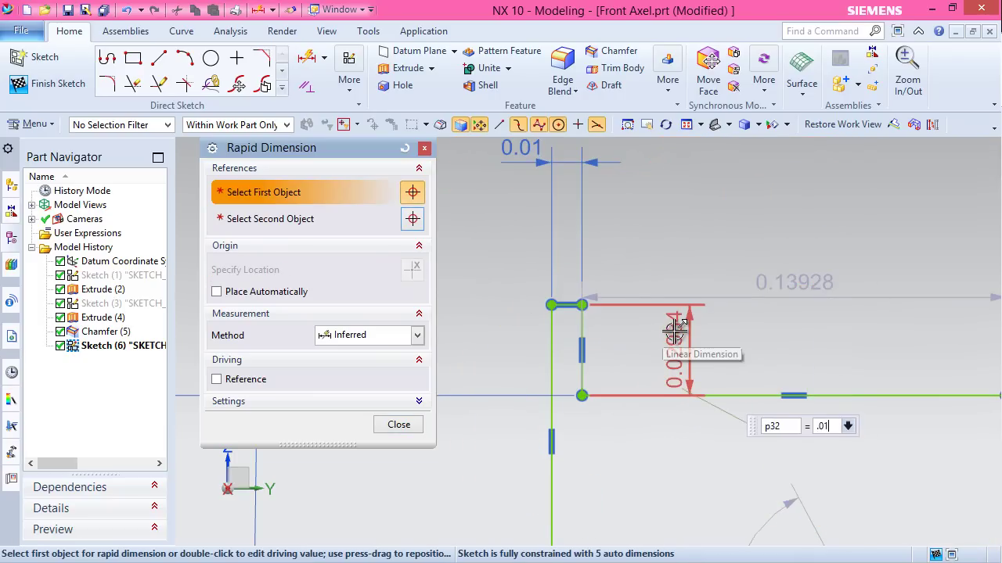
{"action": "key", "text": "Return"}
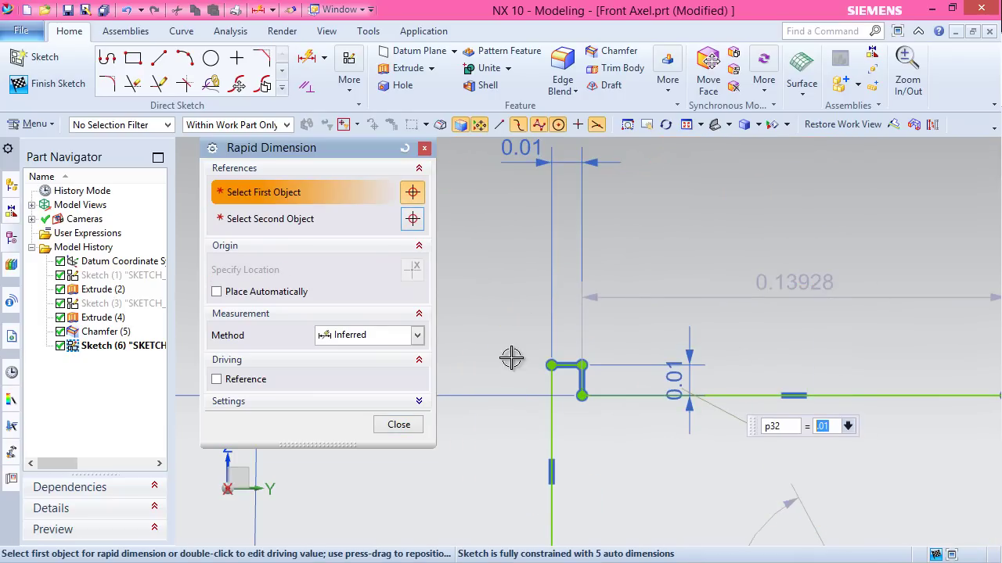
{"action": "left_click", "coordinate": [418, 430]}
Dimension the distance between the profile's upper horizontal line and the parallel line below it as 0.032 in
{"action": "scroll", "coordinate": [449, 266], "scroll_direction": "down", "scroll_amount": 5}
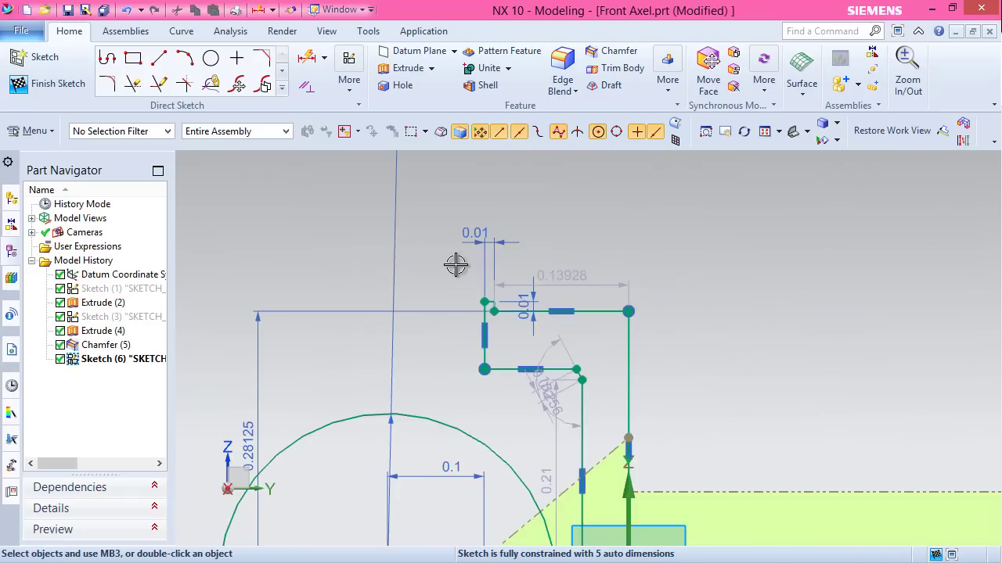
{"action": "scroll", "coordinate": [528, 349], "scroll_direction": "up", "scroll_amount": 3}
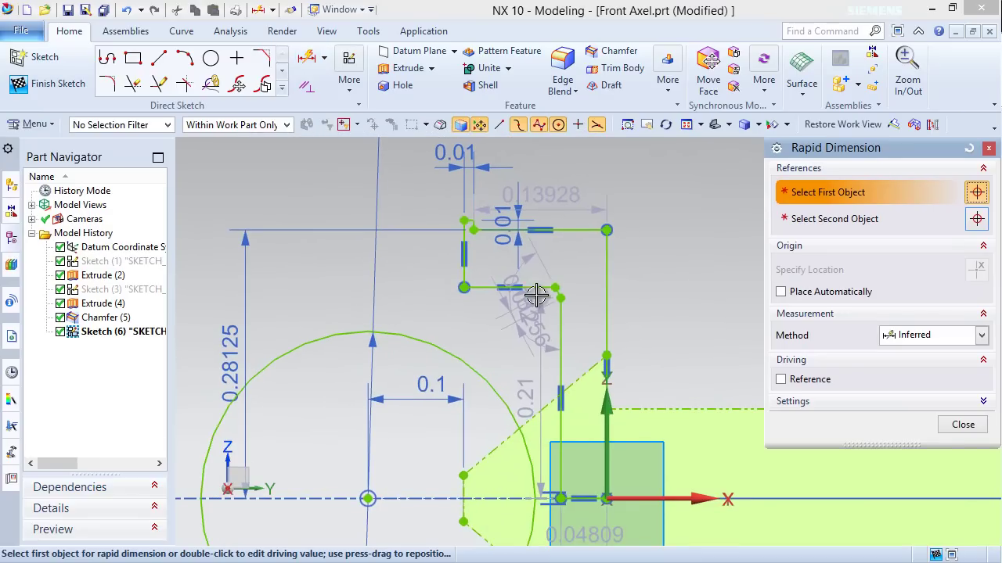
{"action": "left_click_drag", "start_coordinate": [829, 153], "coordinate": [249, 137]}
{"action": "left_click", "coordinate": [488, 291]}
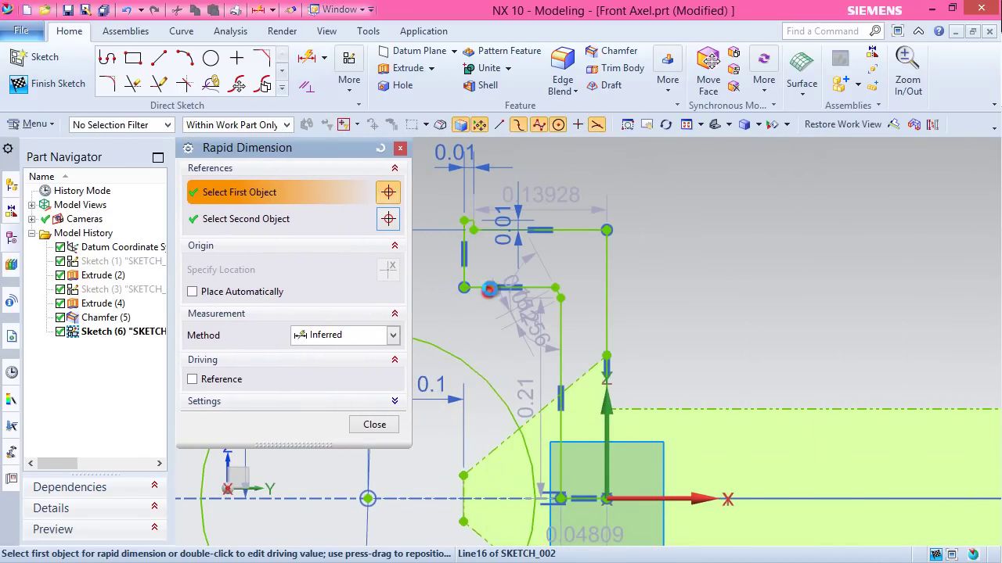
{"action": "scroll", "coordinate": [501, 266], "scroll_direction": "up", "scroll_amount": 3}
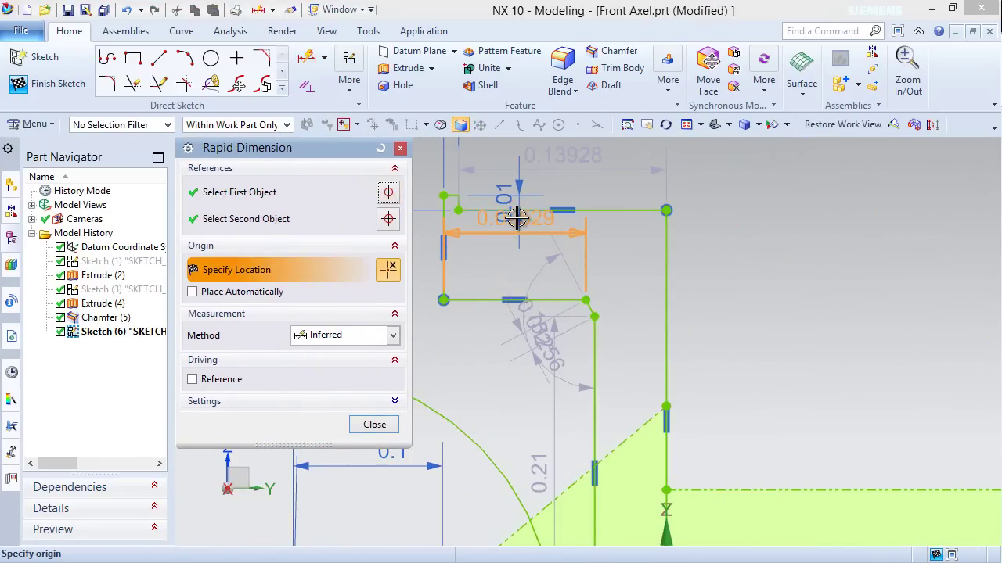
{"action": "left_click", "coordinate": [518, 209]}
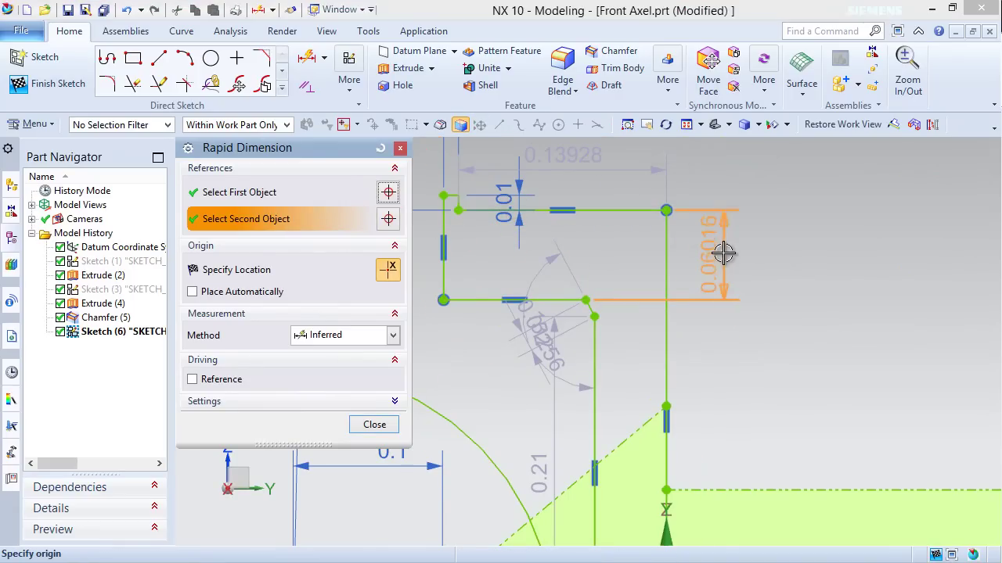
{"action": "left_click", "coordinate": [745, 256]}
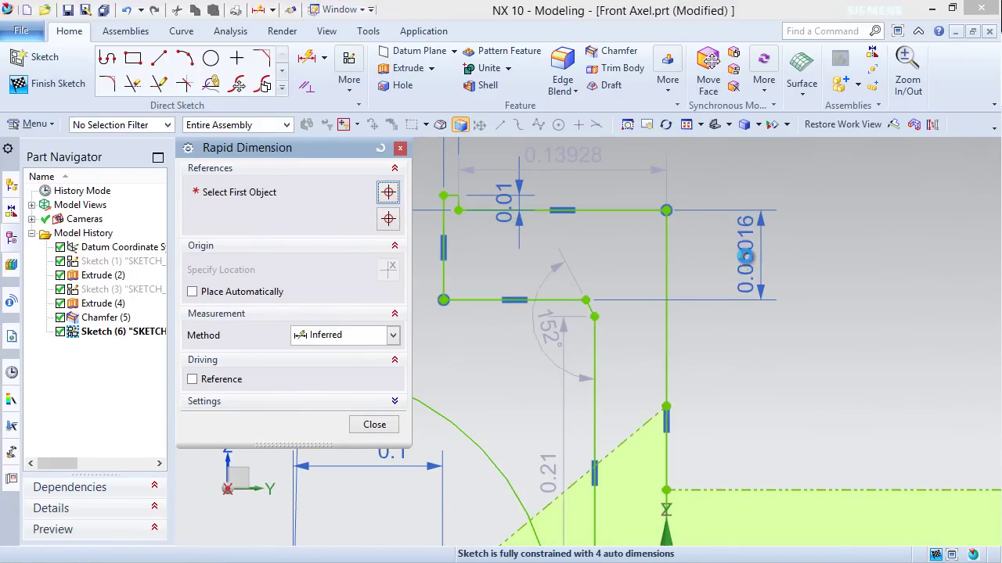
{"action": "type", "text": ".032"}
{"action": "key", "text": "Return"}
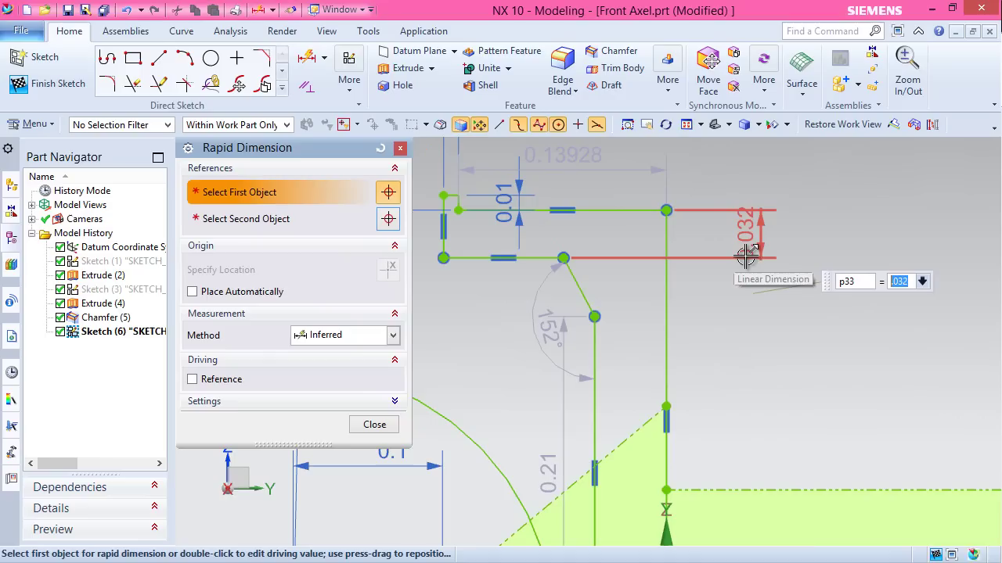
Dimension the distance between the profile's two long vertical lines as 0.032 in
{"action": "left_click", "coordinate": [599, 411]}
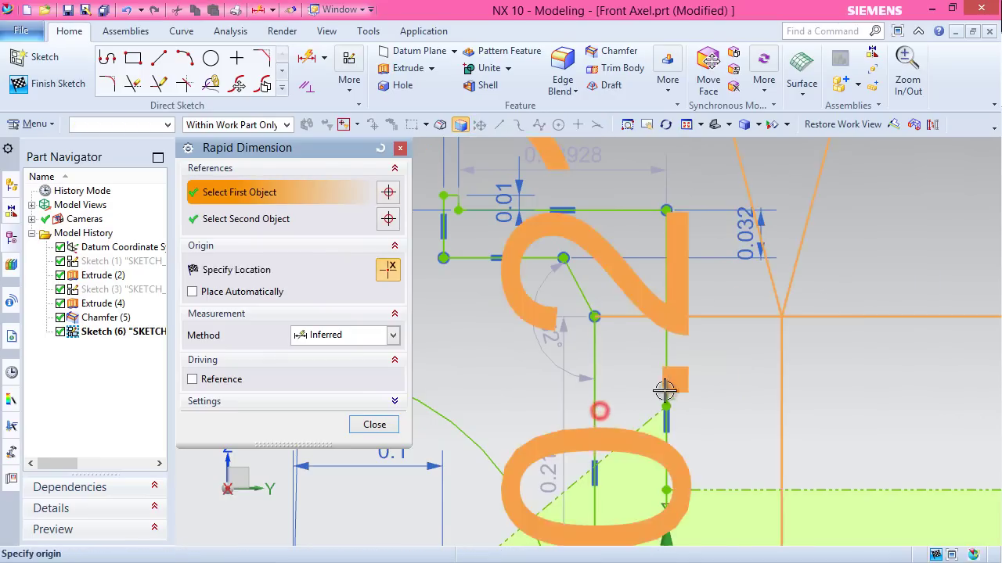
{"action": "left_click", "coordinate": [670, 384]}
{"action": "scroll", "coordinate": [666, 383], "scroll_direction": "down", "scroll_amount": 3}
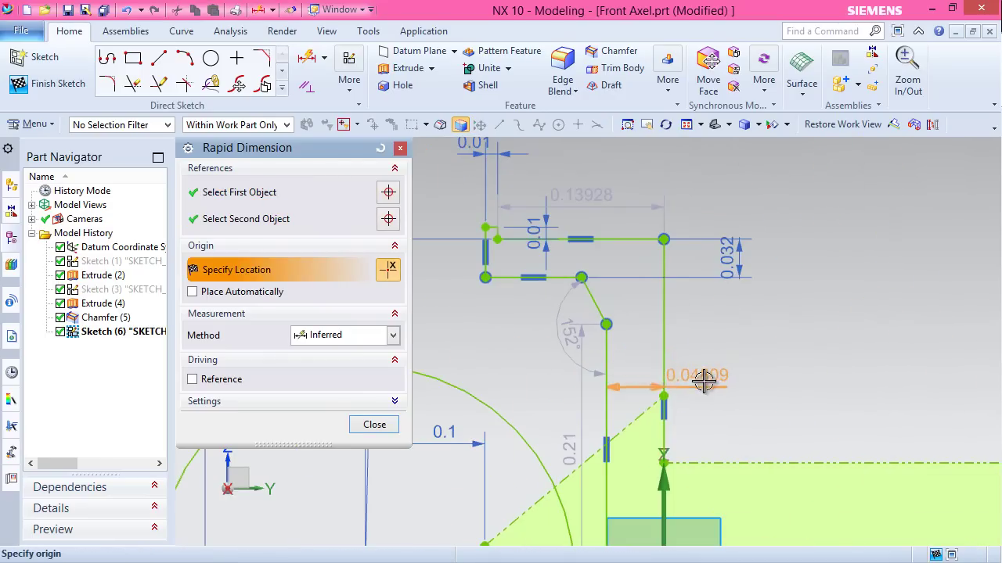
{"action": "left_click", "coordinate": [713, 382]}
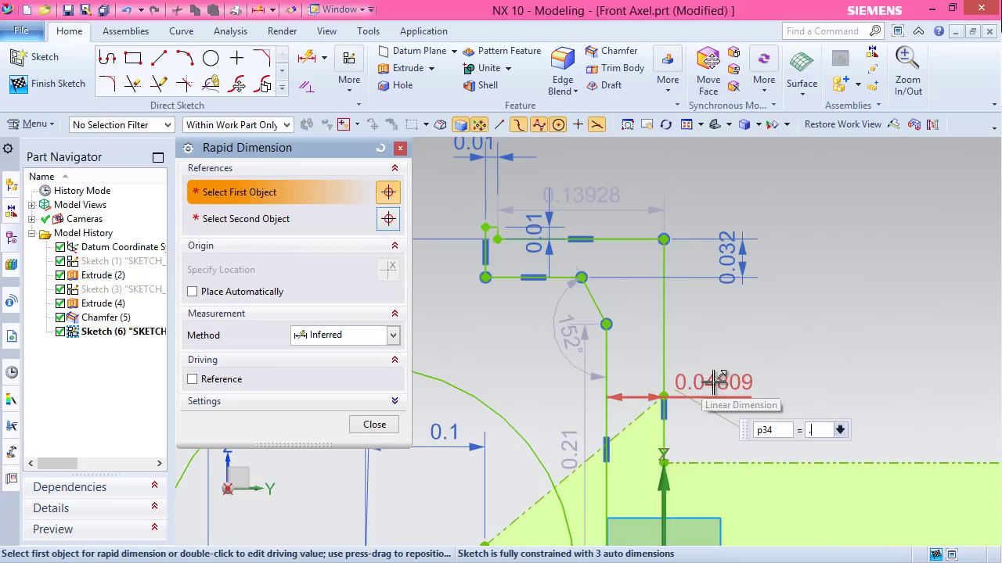
{"action": "key", "text": "Return"}
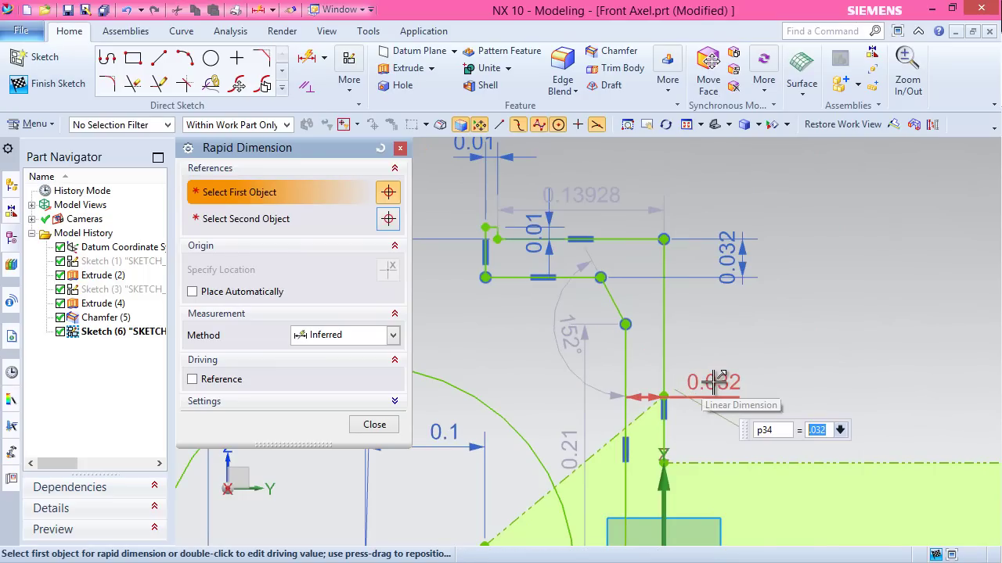
Dimension the perpendicular distance from the slanted line to the profile's upper outer corner on the vertical axis as 0.1 in
{"action": "left_click", "coordinate": [604, 290]}
{"action": "left_click", "coordinate": [663, 239]}
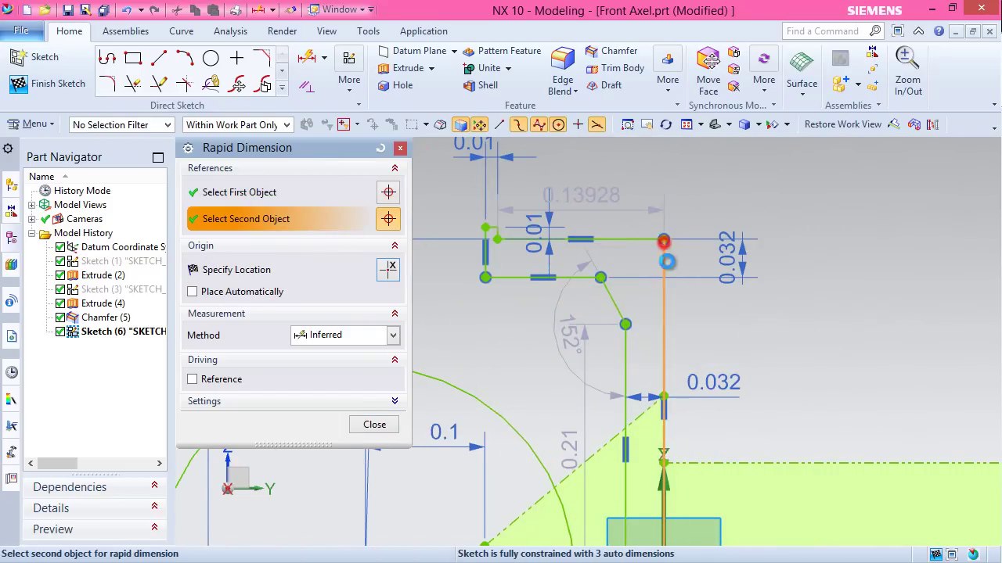
{"action": "left_click", "coordinate": [701, 325]}
{"action": "left_click", "coordinate": [701, 331]}
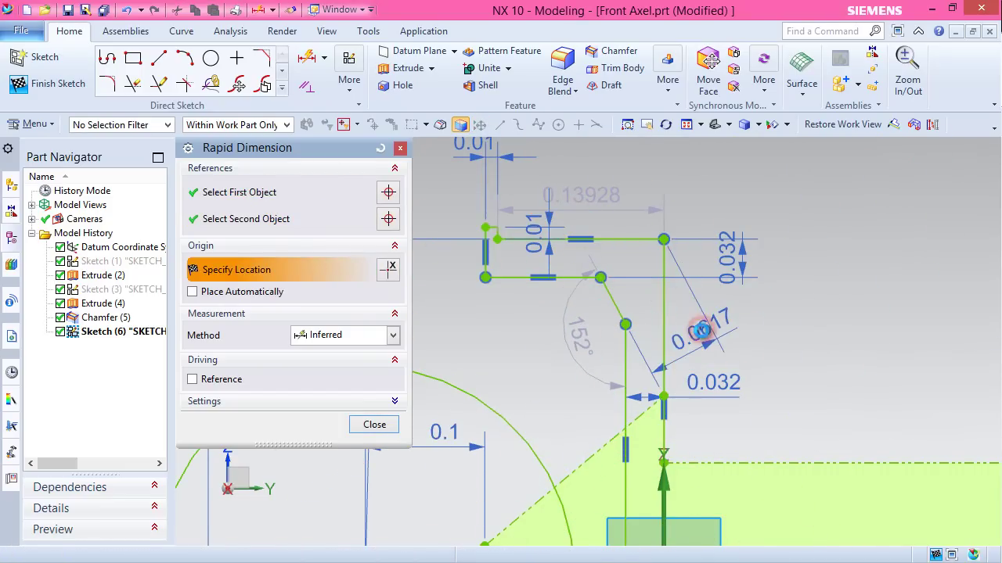
{"action": "type", "text": ".1"}
{"action": "key", "text": "Return"}
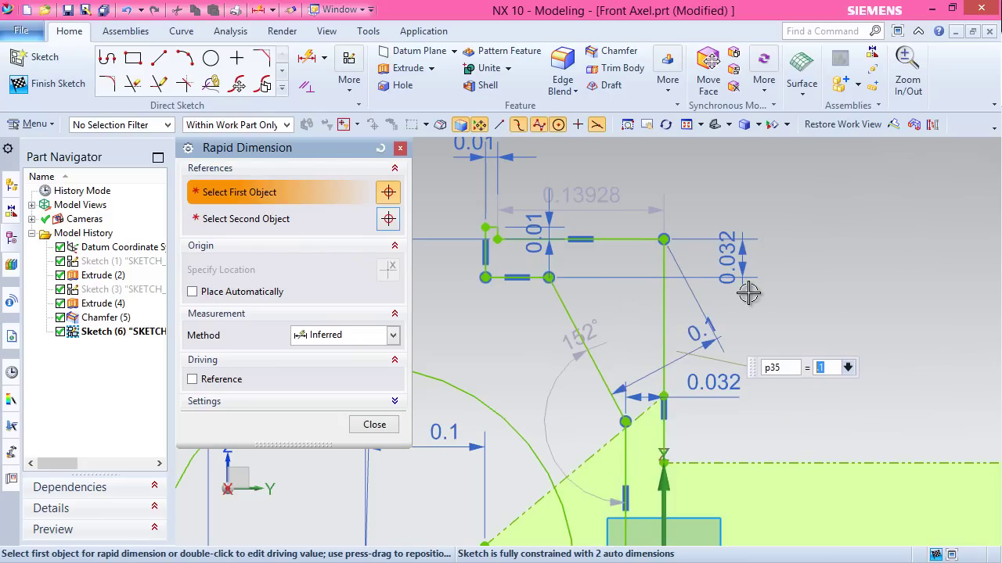
{"action": "left_click", "coordinate": [759, 292]}
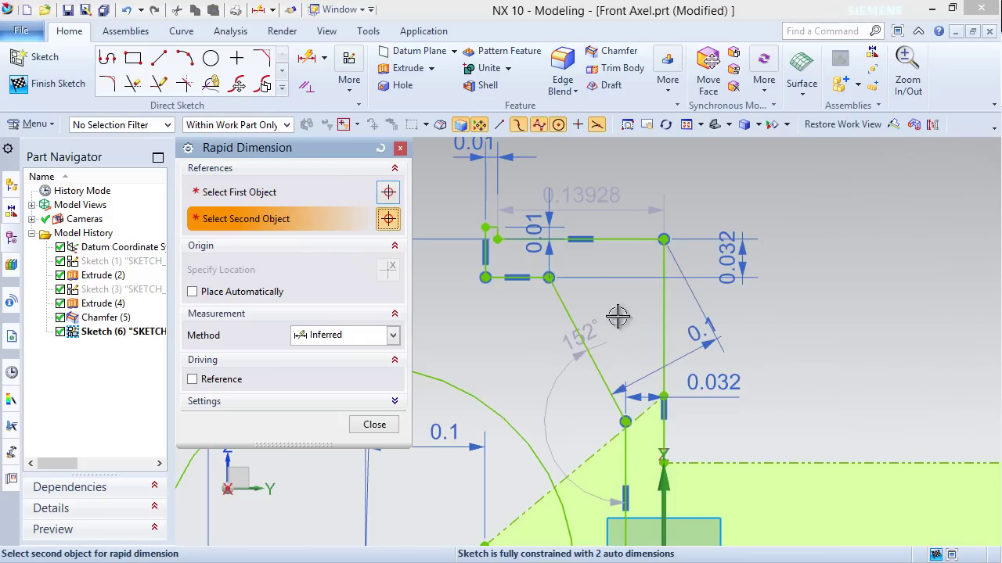
Dimension the profile's long upper horizontal line as 0.2125 in
{"action": "left_click", "coordinate": [374, 424]}
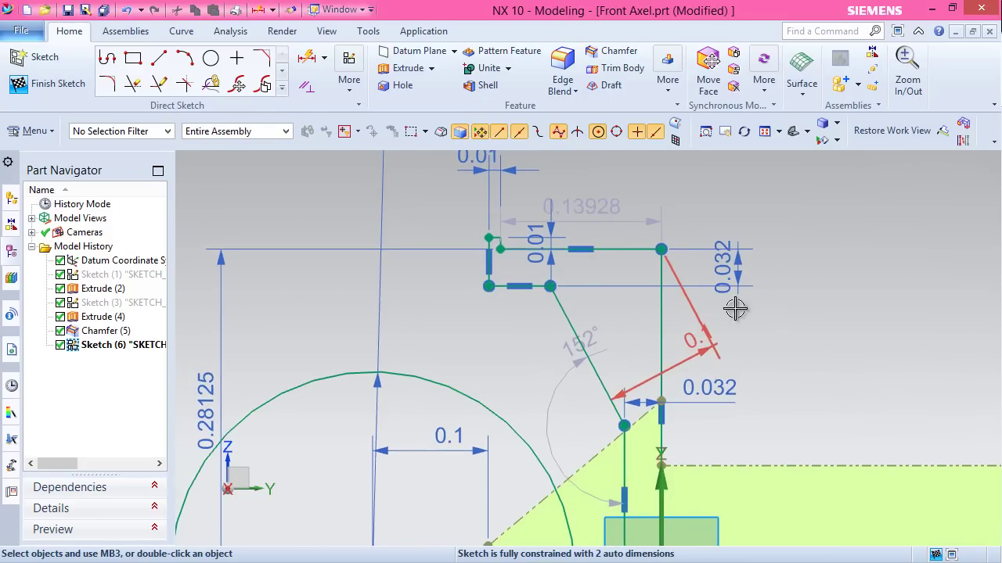
{"action": "scroll", "coordinate": [535, 247], "scroll_direction": "down", "scroll_amount": 3}
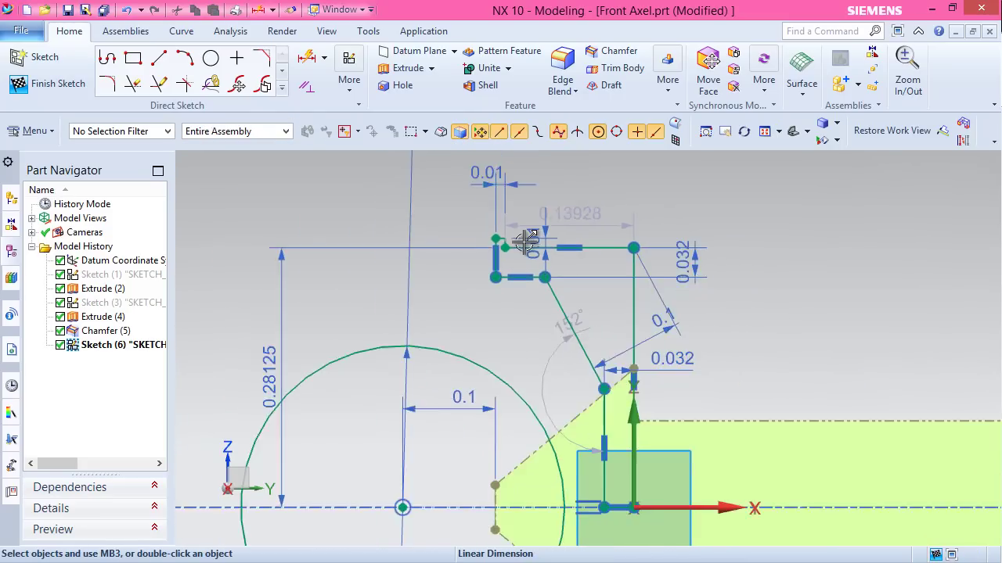
{"action": "left_click", "coordinate": [735, 251]}
{"action": "left_click", "coordinate": [831, 228]}
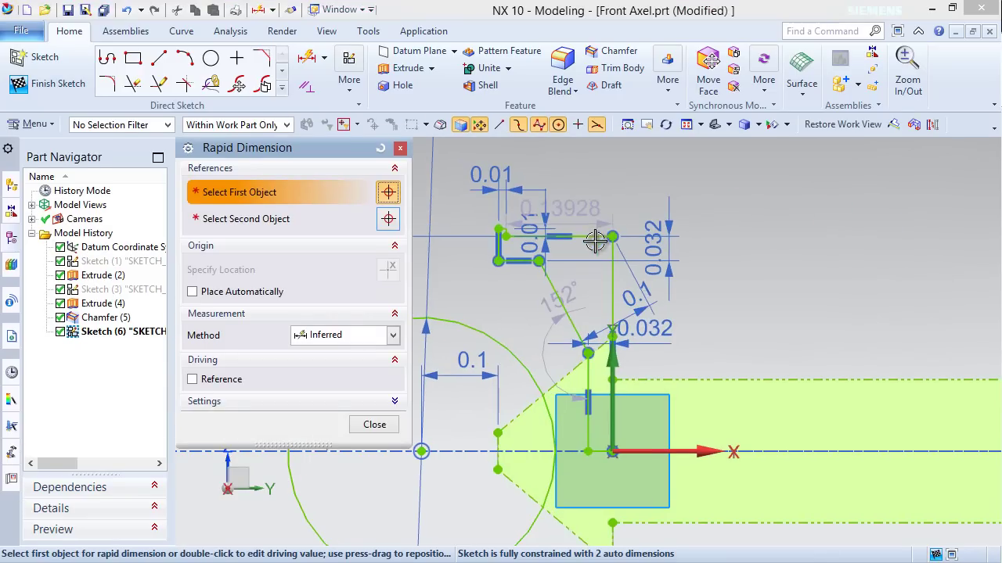
{"action": "left_click", "coordinate": [591, 241]}
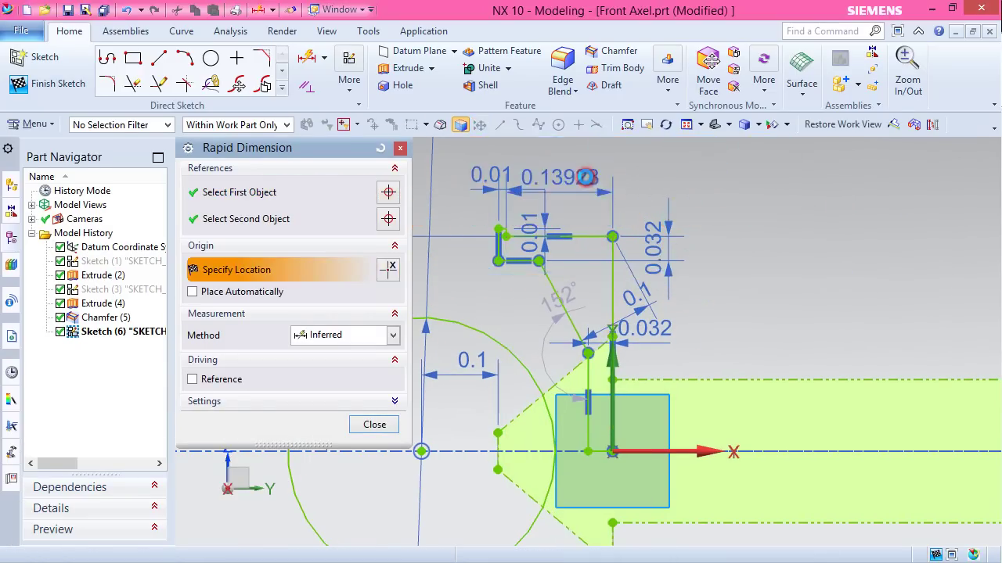
{"action": "left_click", "coordinate": [587, 177]}
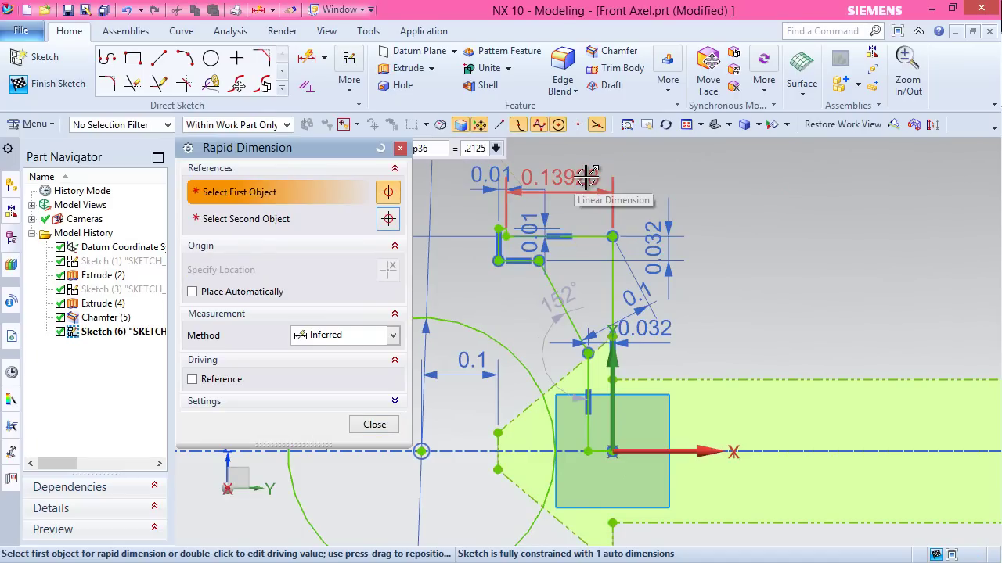
{"action": "type", "text": ".2125"}
{"action": "key", "text": "Return"}
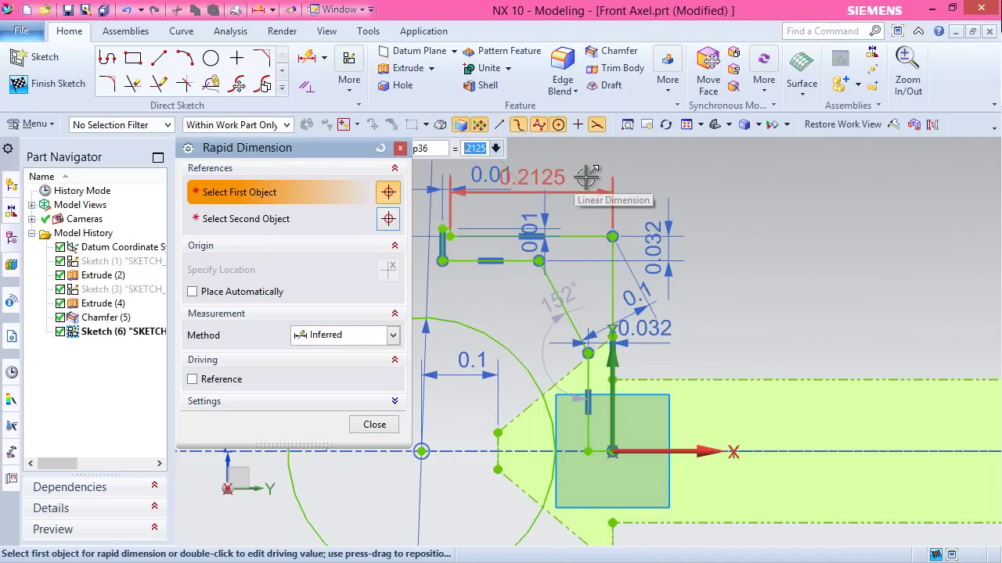
{"action": "left_click", "coordinate": [375, 425]}
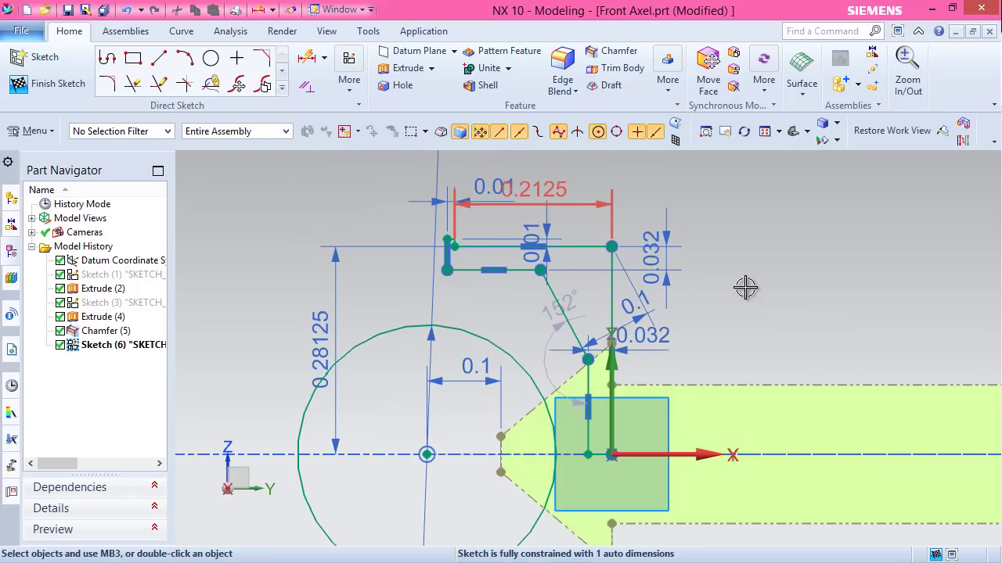
Constrain the profile's slanted line perpendicular to the projected upper edge of the cone
{"action": "left_click", "coordinate": [556, 295]}
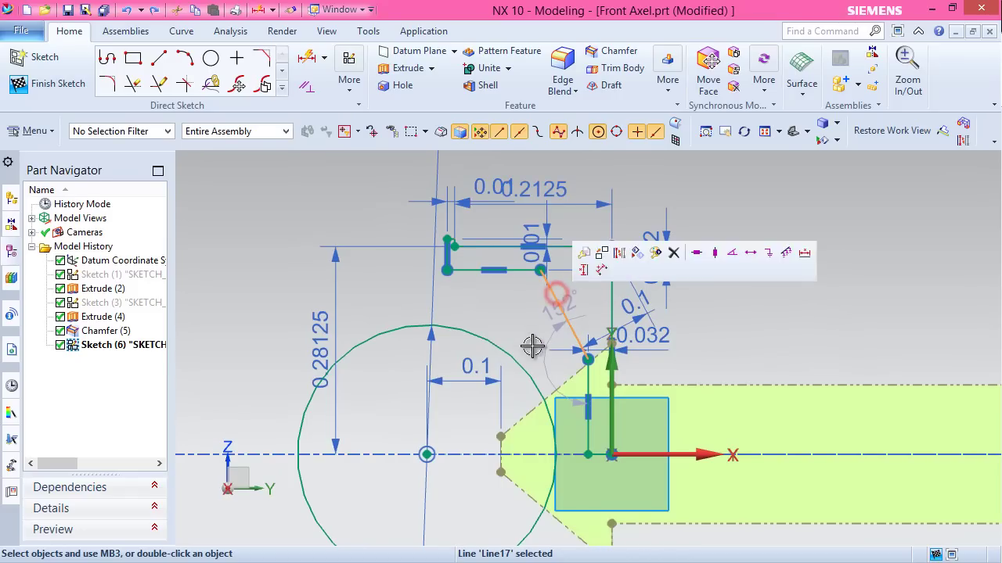
{"action": "left_click", "coordinate": [556, 392]}
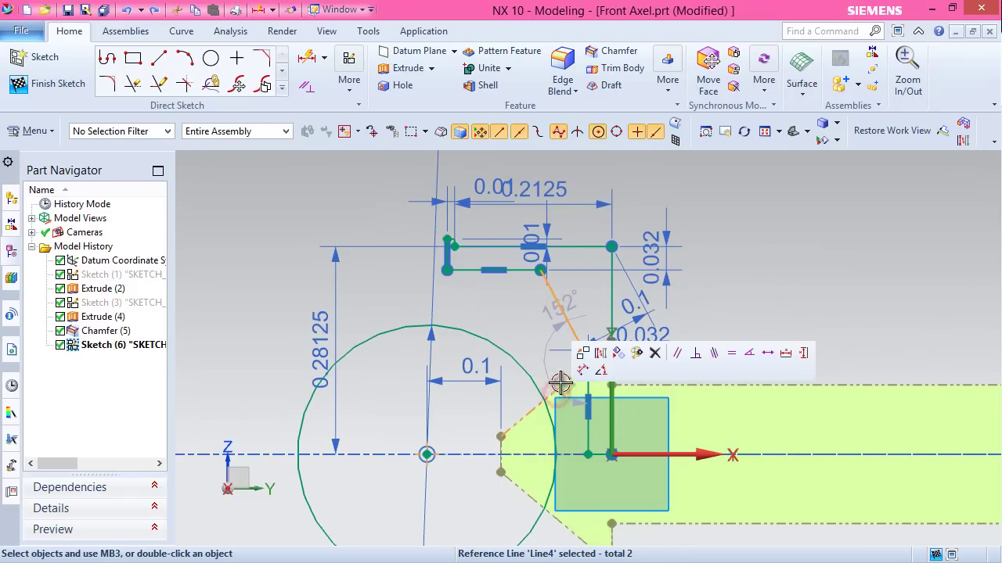
{"action": "left_click", "coordinate": [696, 355]}
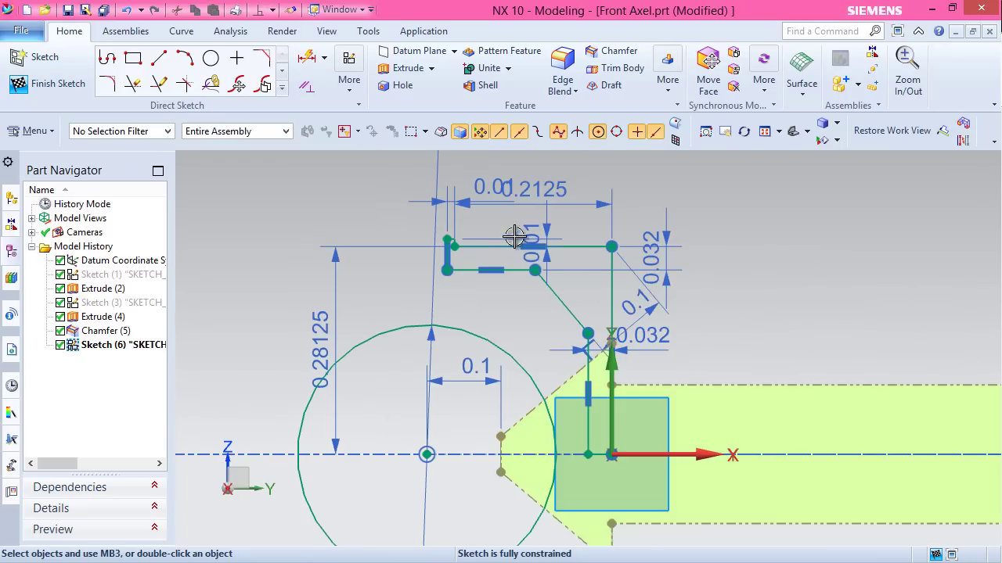
Draw a near-horizontal line about 0.35 in long across the circle, joining its two opposite sides through the centre
{"action": "left_click", "coordinate": [158, 58]}
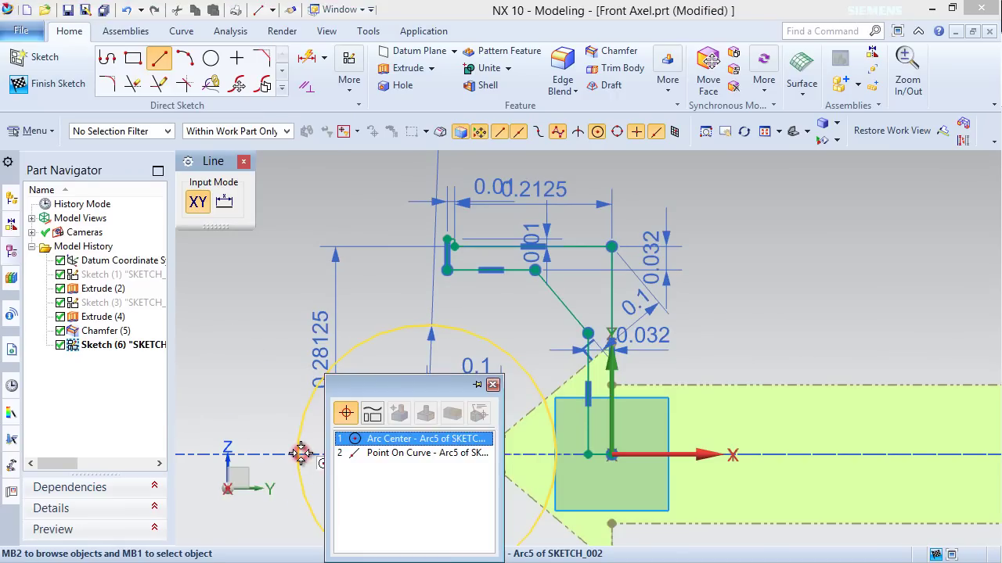
{"action": "left_click", "coordinate": [300, 454]}
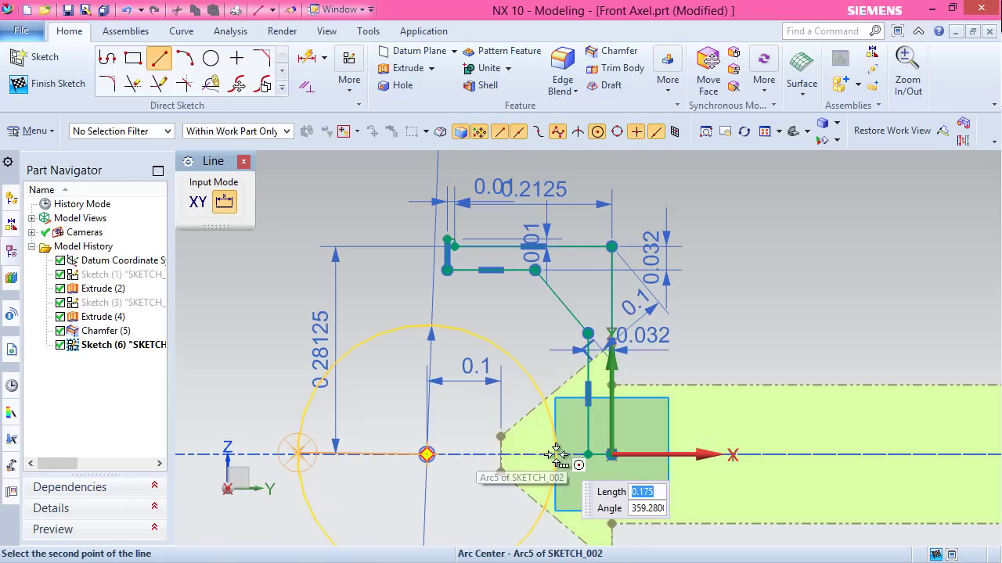
{"action": "left_click", "coordinate": [555, 454]}
{"action": "left_click", "coordinate": [610, 460]}
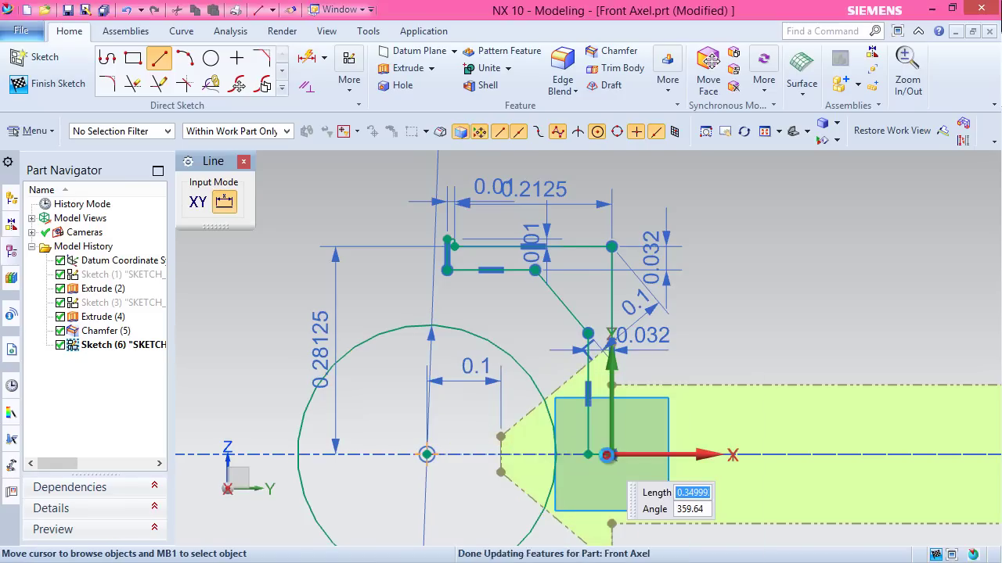
{"action": "key", "text": "Escape"}
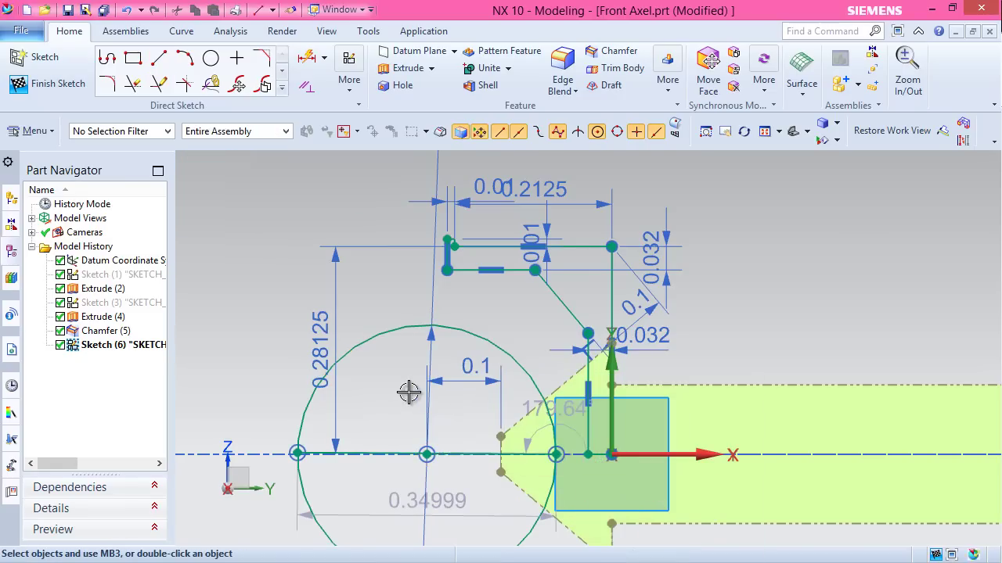
Constrain the line across the circle collinear with the sketch's horizontal axis
{"action": "left_click", "coordinate": [398, 453]}
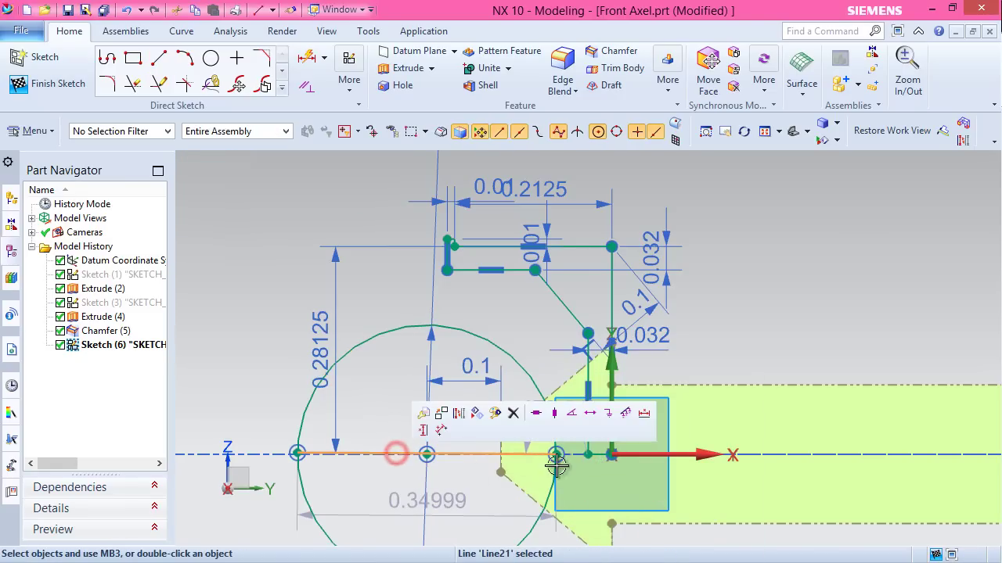
{"action": "left_click", "coordinate": [675, 454]}
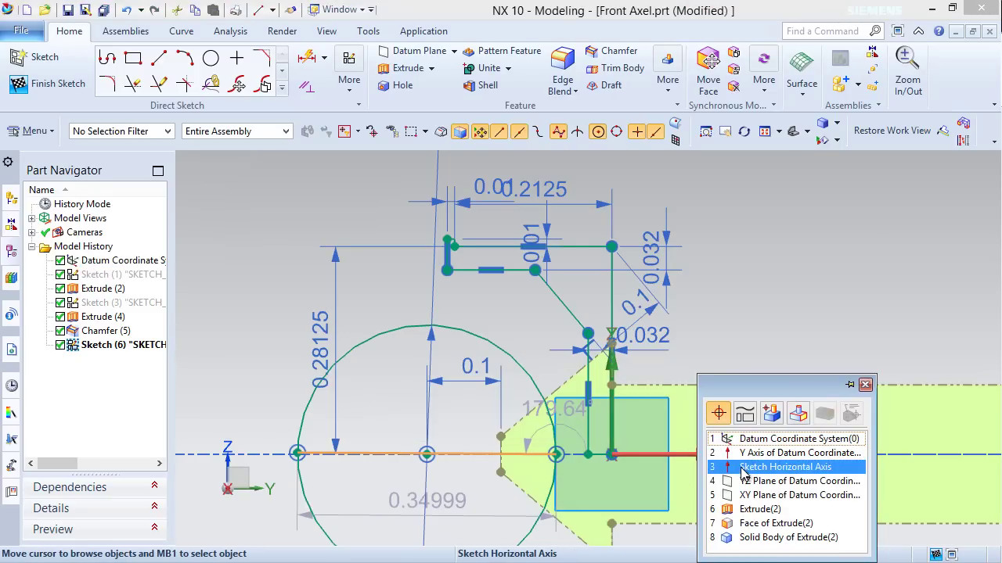
{"action": "left_click", "coordinate": [744, 469]}
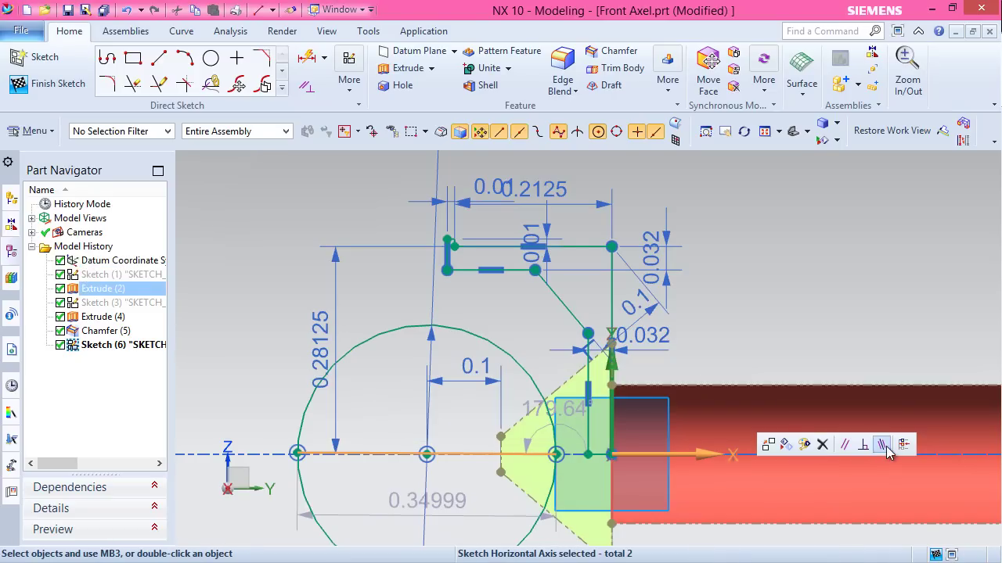
{"action": "left_click", "coordinate": [882, 445]}
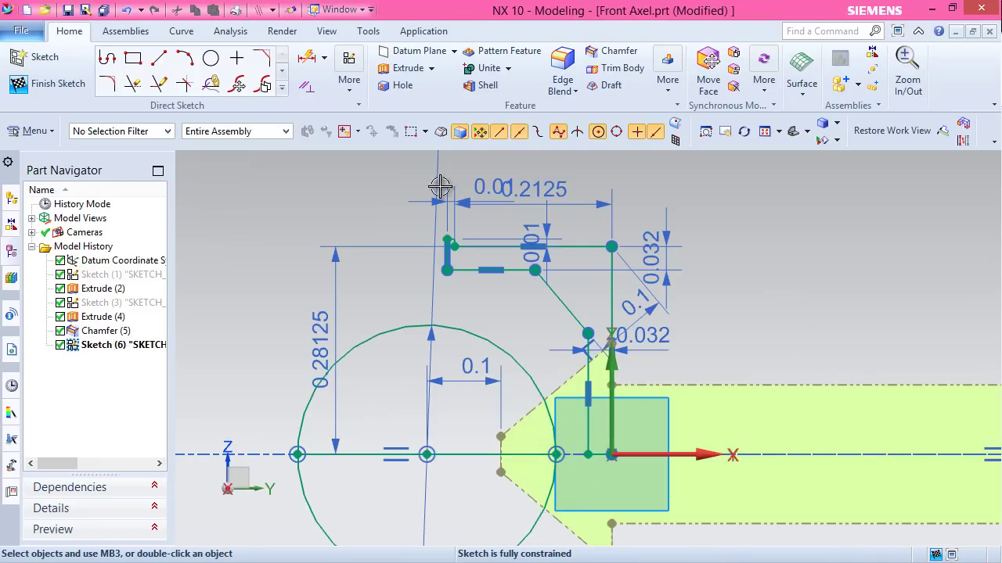
Trim away the lower half of the circle, leaving a closed half-circle above the horizontal line
{"action": "left_click", "coordinate": [133, 86]}
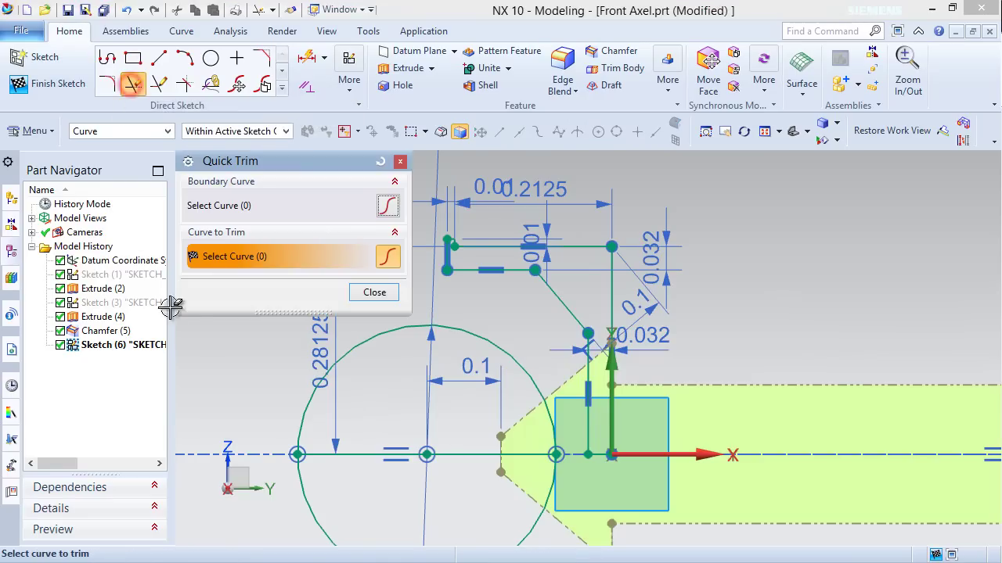
{"action": "left_click", "coordinate": [301, 489]}
{"action": "left_click", "coordinate": [551, 481]}
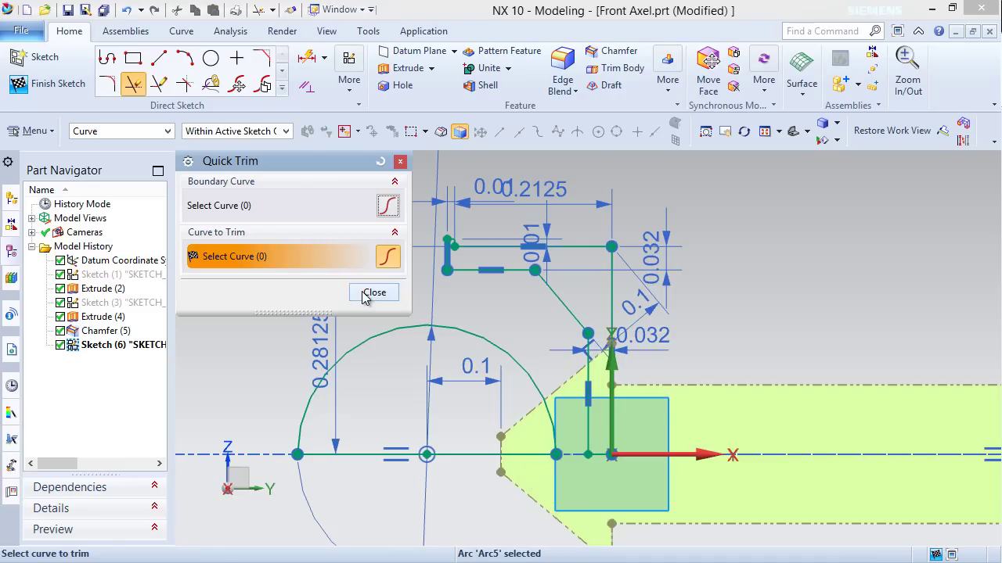
{"action": "left_click", "coordinate": [372, 293]}
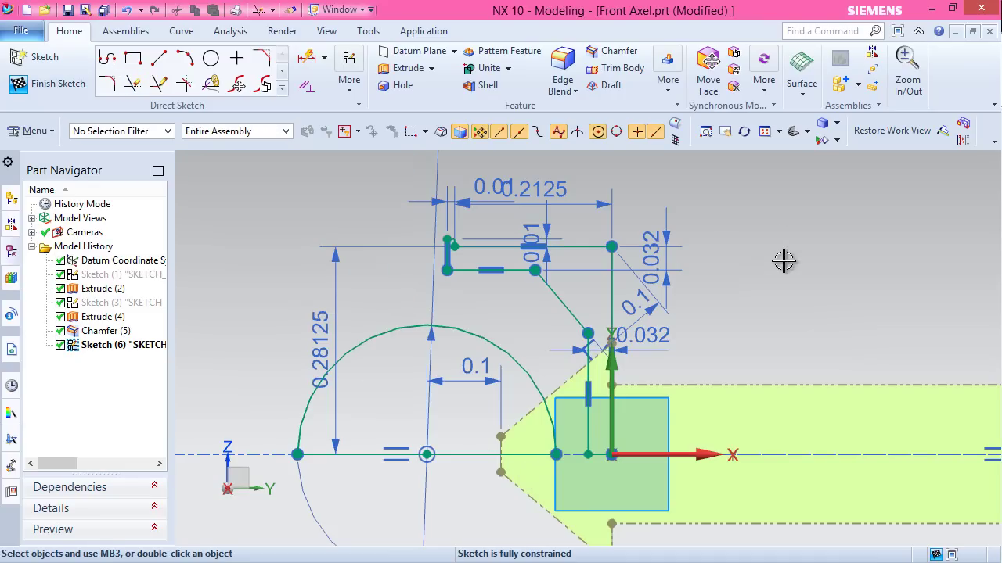
Finish the profile sketch and save the part
{"action": "right_click", "coordinate": [779, 301]}
{"action": "left_click", "coordinate": [814, 313]}
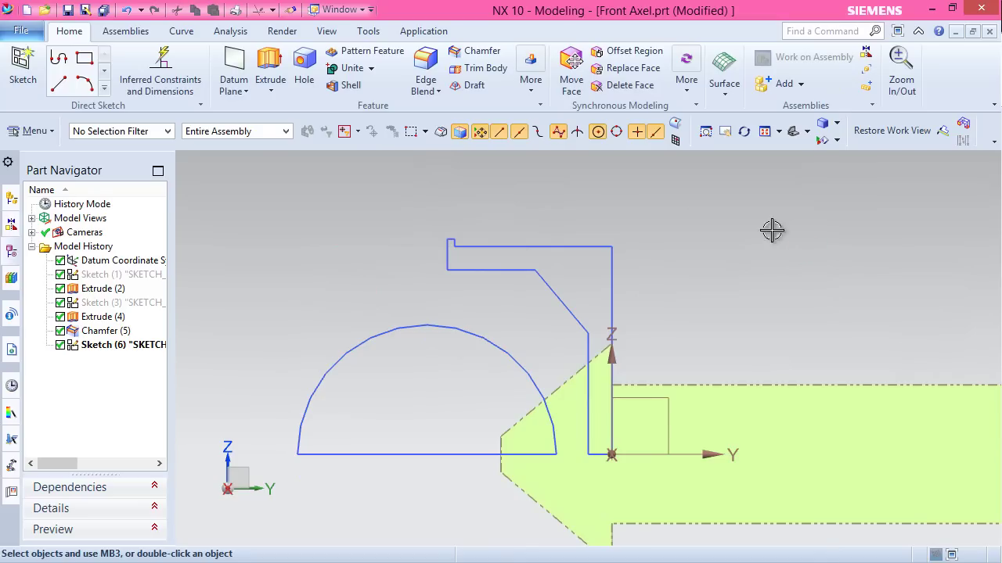
{"action": "left_click", "coordinate": [68, 11]}
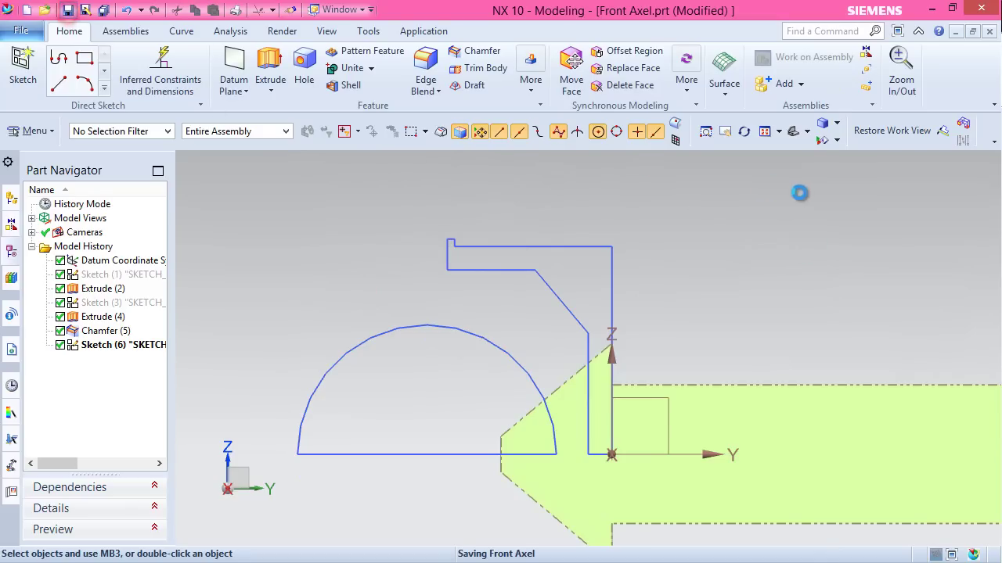
Switch the model to an isometric view and turn off the section clipping
{"action": "left_click", "coordinate": [807, 133]}
{"action": "left_click", "coordinate": [834, 164]}
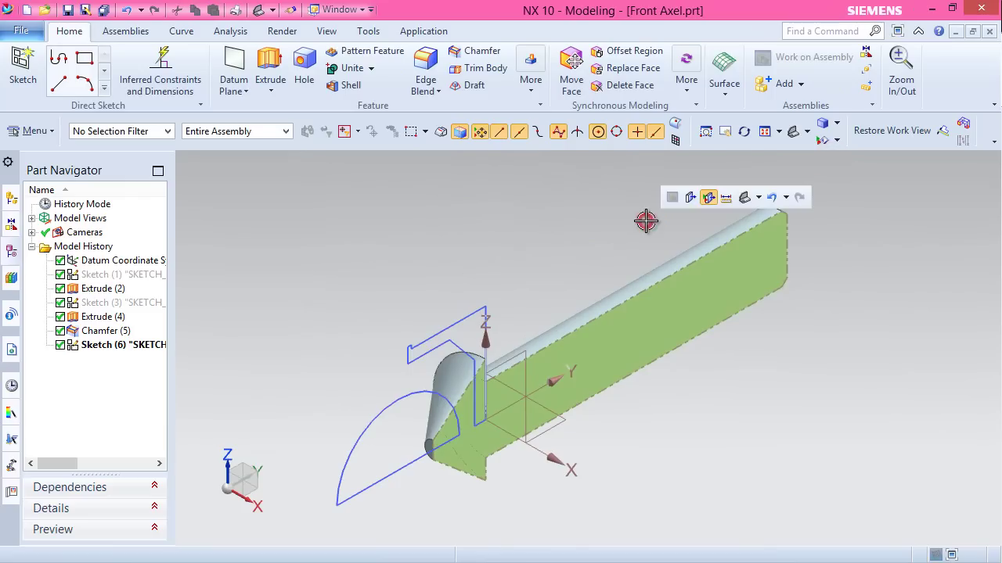
{"action": "left_click", "coordinate": [710, 198]}
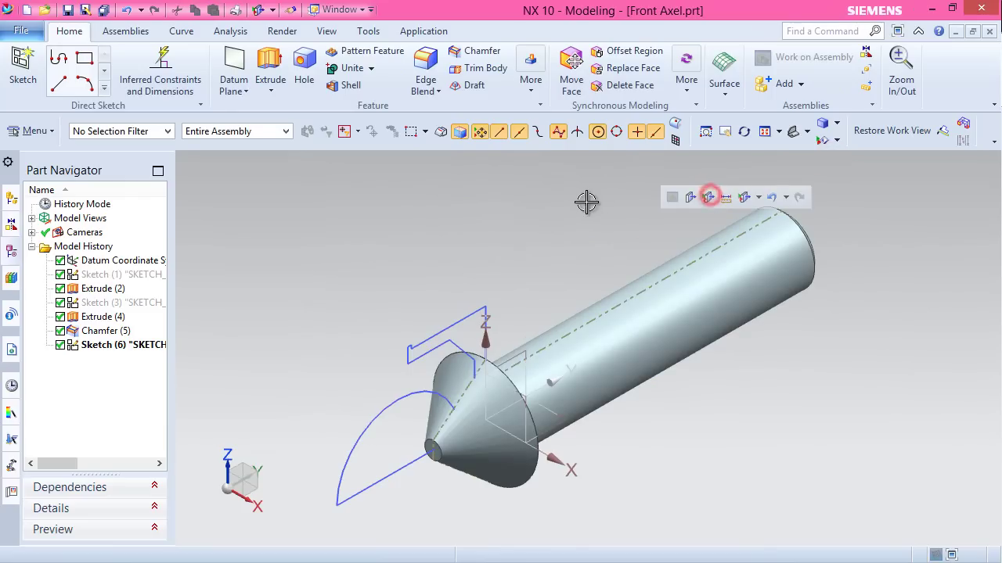
Start a Revolve using both the half-circle and the stepped lip profile as section curves
{"action": "left_click", "coordinate": [271, 91]}
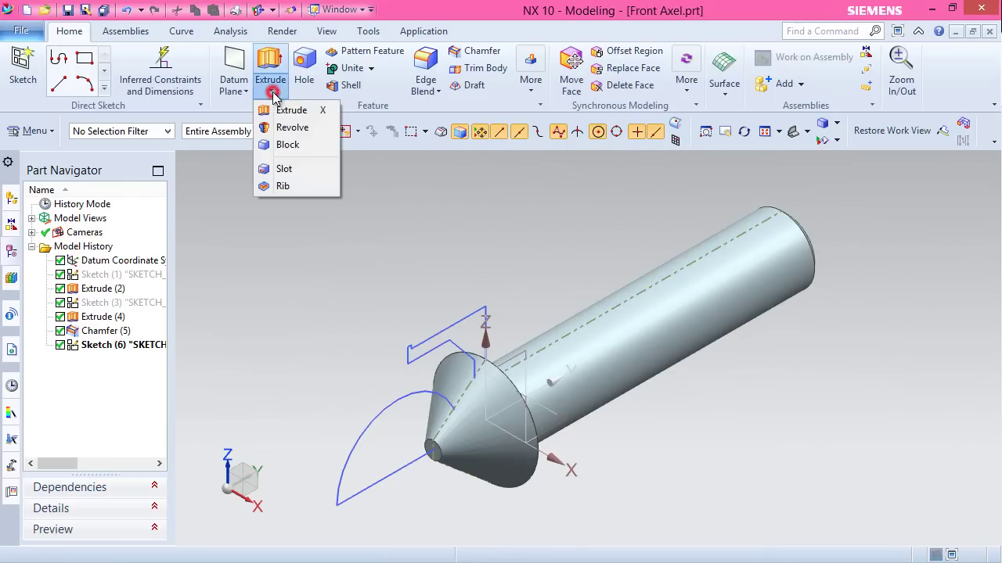
{"action": "left_click", "coordinate": [292, 126]}
{"action": "scroll", "coordinate": [711, 339], "scroll_direction": "down", "scroll_amount": 3}
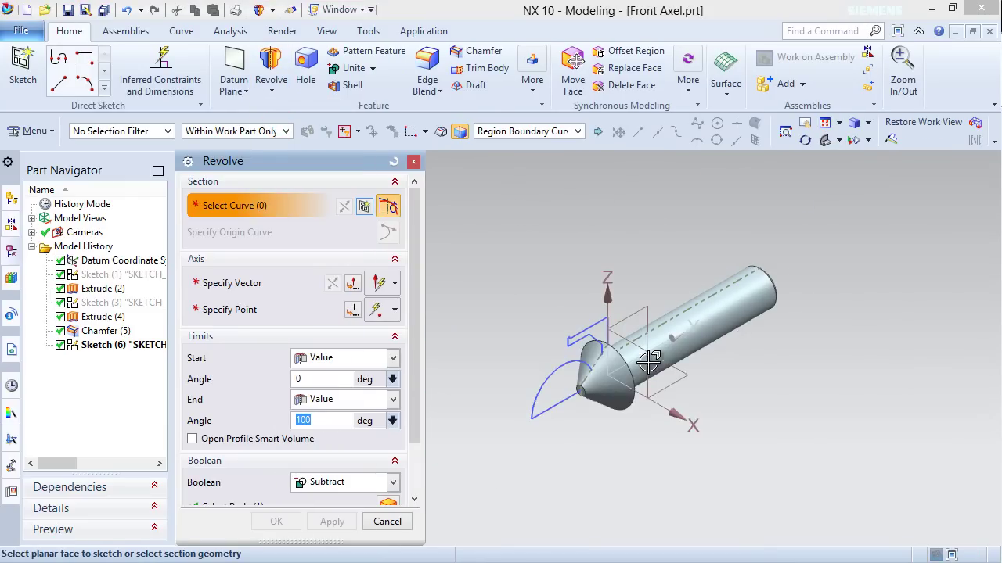
{"action": "scroll", "coordinate": [710, 339], "scroll_direction": "up", "scroll_amount": 5}
{"action": "left_click", "coordinate": [548, 377]}
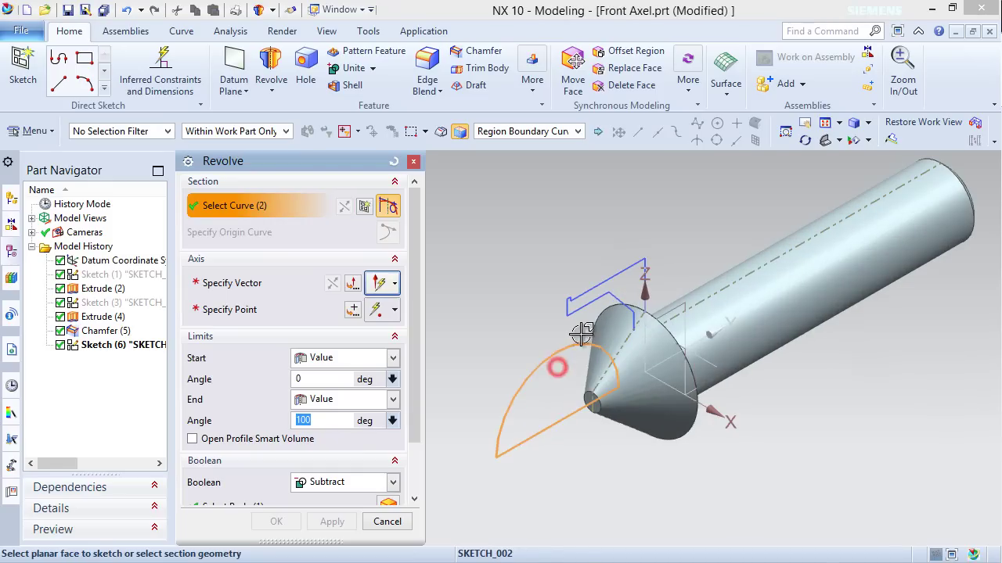
{"action": "left_click", "coordinate": [573, 345]}
{"action": "scroll", "coordinate": [549, 312], "scroll_direction": "up", "scroll_amount": 3}
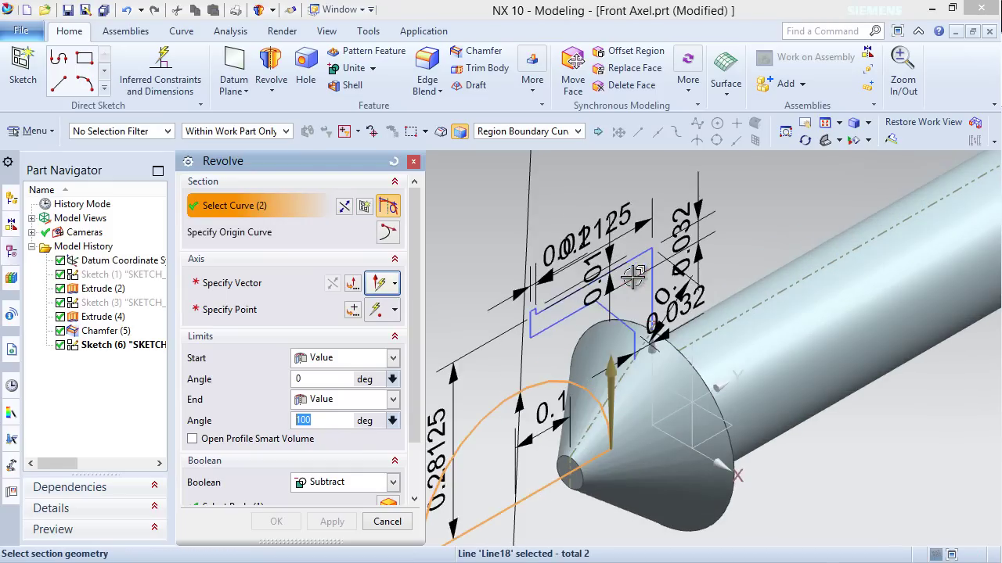
{"action": "left_click", "coordinate": [549, 313]}
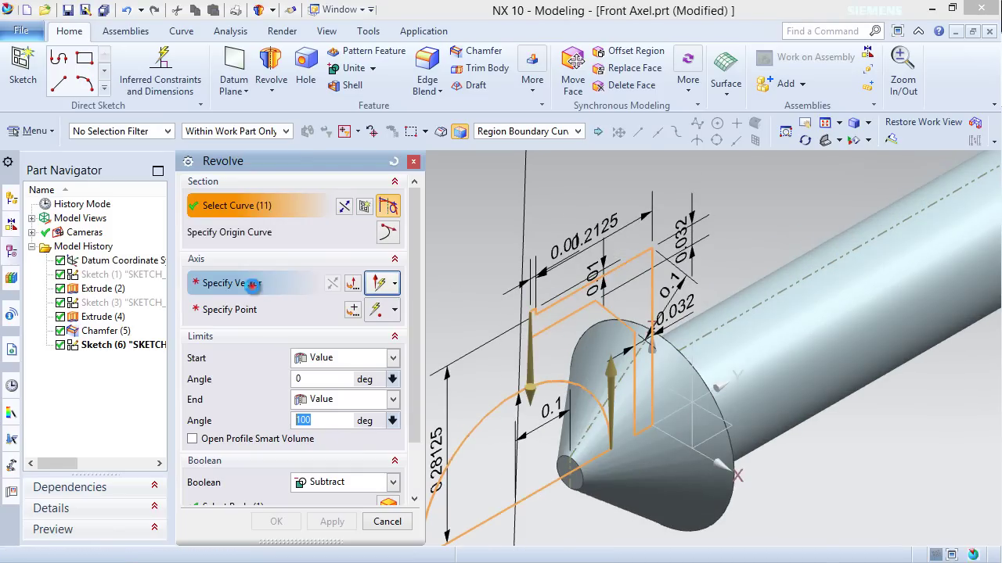
Revolve the selected profiles a full 360 degrees about the half-circle's straight line and unite the result with the shaft body
{"action": "left_click", "coordinate": [253, 292]}
{"action": "scroll", "coordinate": [532, 280], "scroll_direction": "down", "scroll_amount": 2}
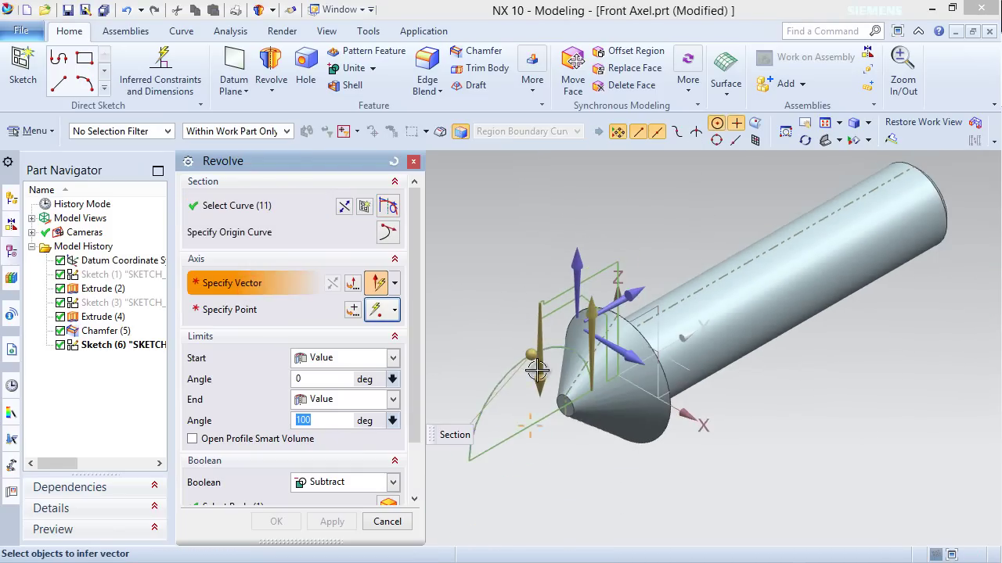
{"action": "left_click", "coordinate": [556, 413]}
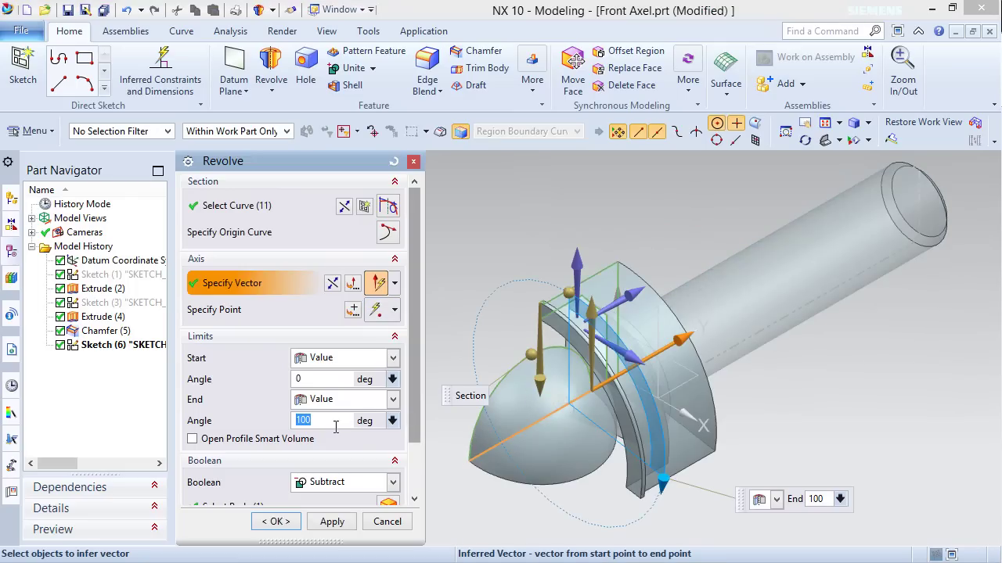
{"action": "key", "text": "Return"}
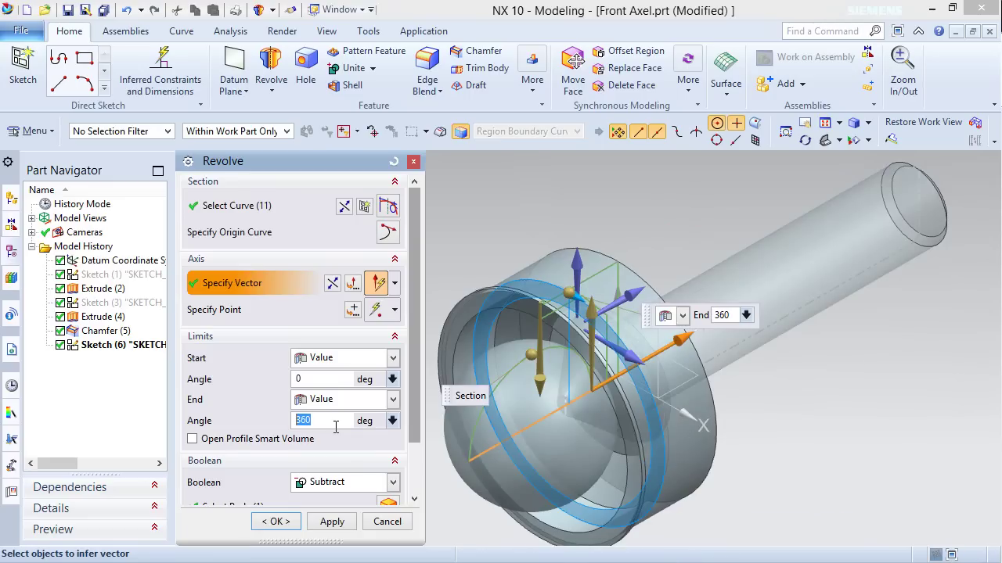
{"action": "left_click", "coordinate": [391, 482]}
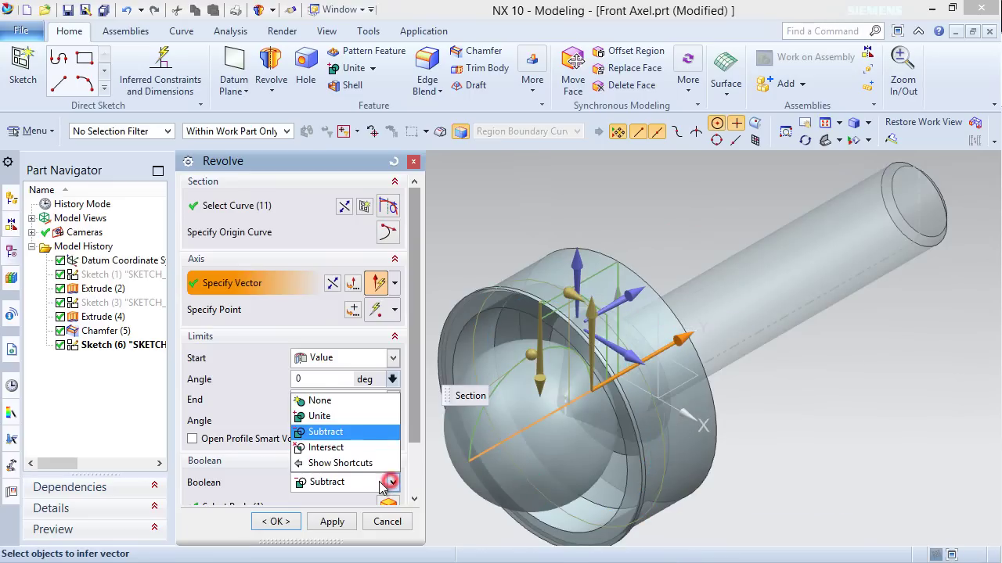
{"action": "left_click", "coordinate": [338, 418]}
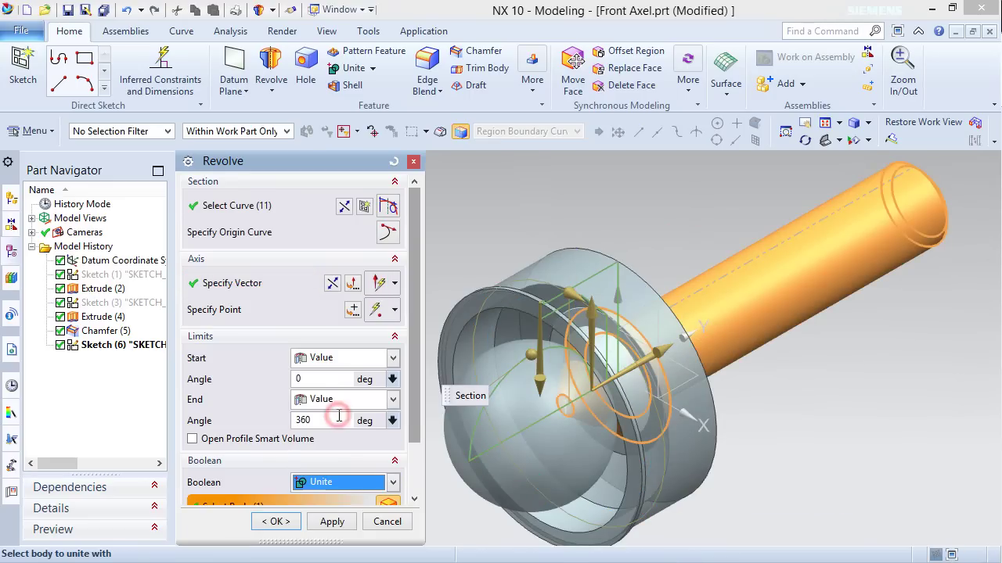
{"action": "left_click", "coordinate": [278, 522]}
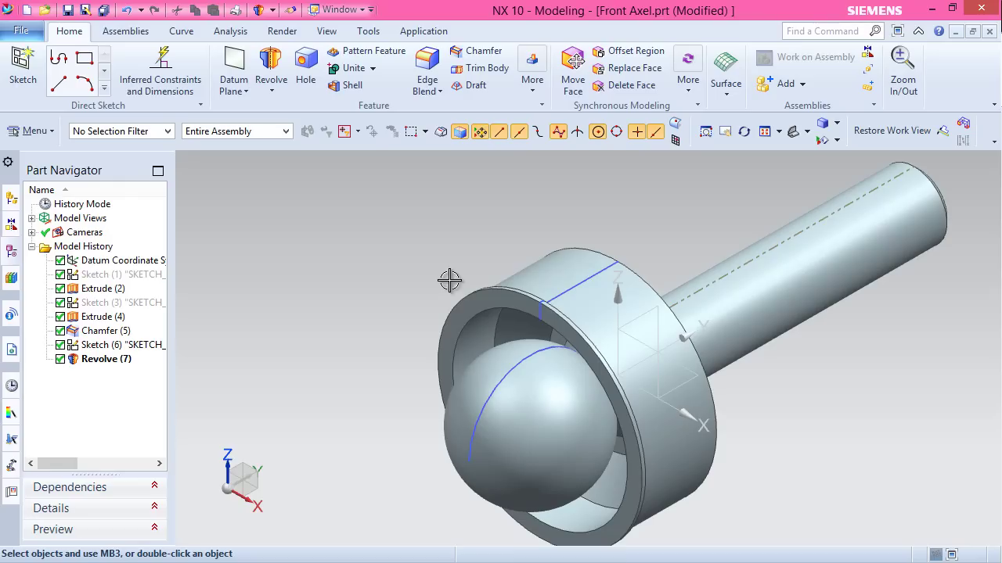
Hide the revolve's profile sketch, reset the view orientation and save the part
{"action": "left_click", "coordinate": [583, 272]}
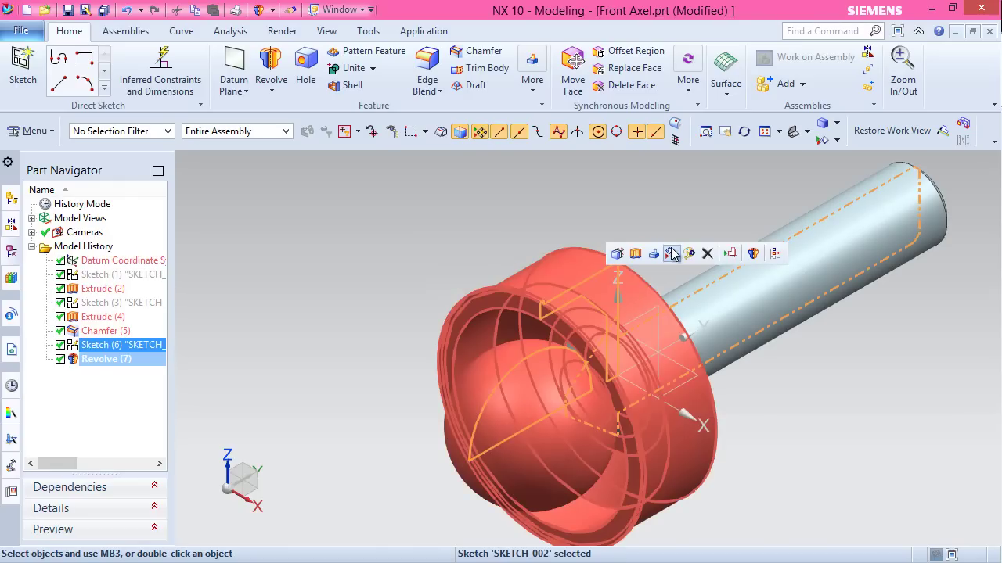
{"action": "left_click", "coordinate": [671, 248]}
{"action": "middle_click_drag", "start_coordinate": [518, 448], "coordinate": [456, 466]}
{"action": "key", "text": "Home"}
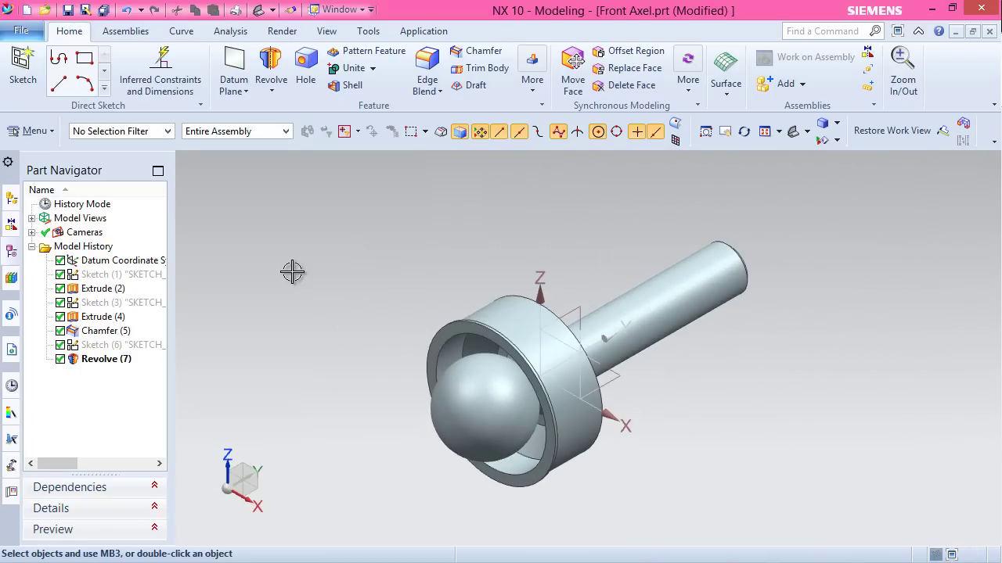
{"action": "key", "text": "ctrl+s"}
Turn on a lengthwise section cut through the part and accept the section plane
{"action": "left_click", "coordinate": [380, 264]}
{"action": "left_click", "coordinate": [426, 240]}
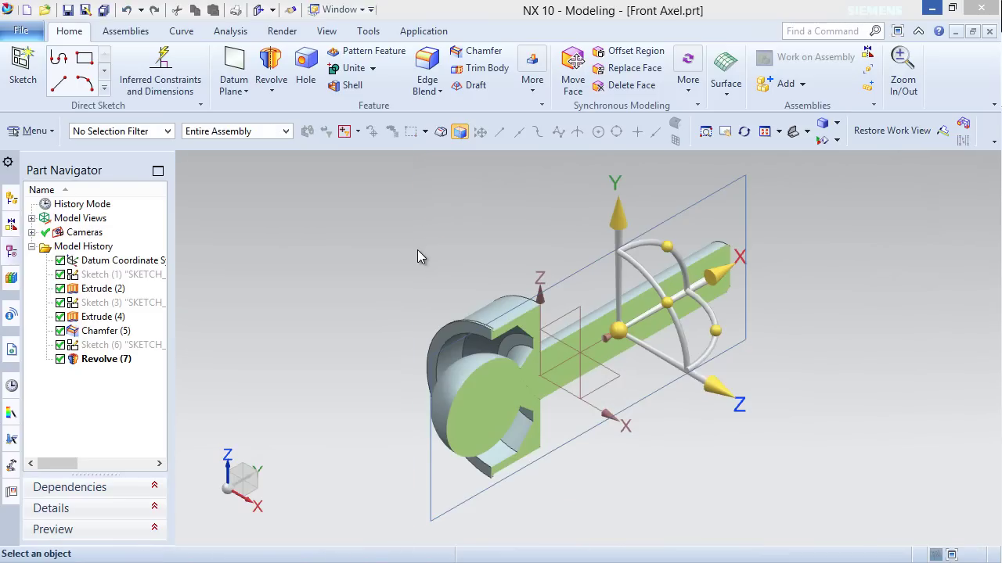
{"action": "middle_click", "coordinate": [417, 250]}
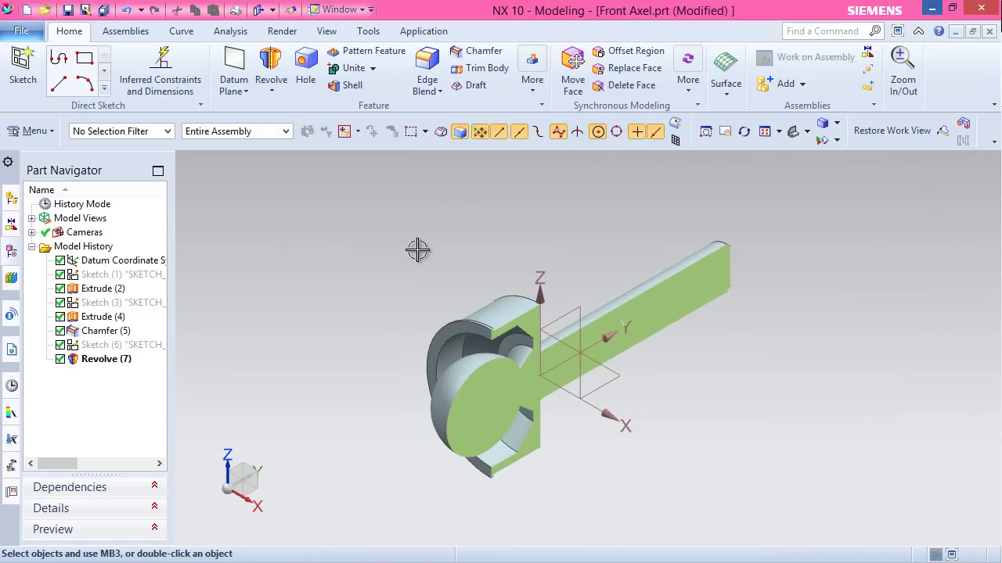
Add a 0.02 in edge blend where the ball meets the conical neck inside the rim
{"action": "left_click", "coordinate": [427, 76]}
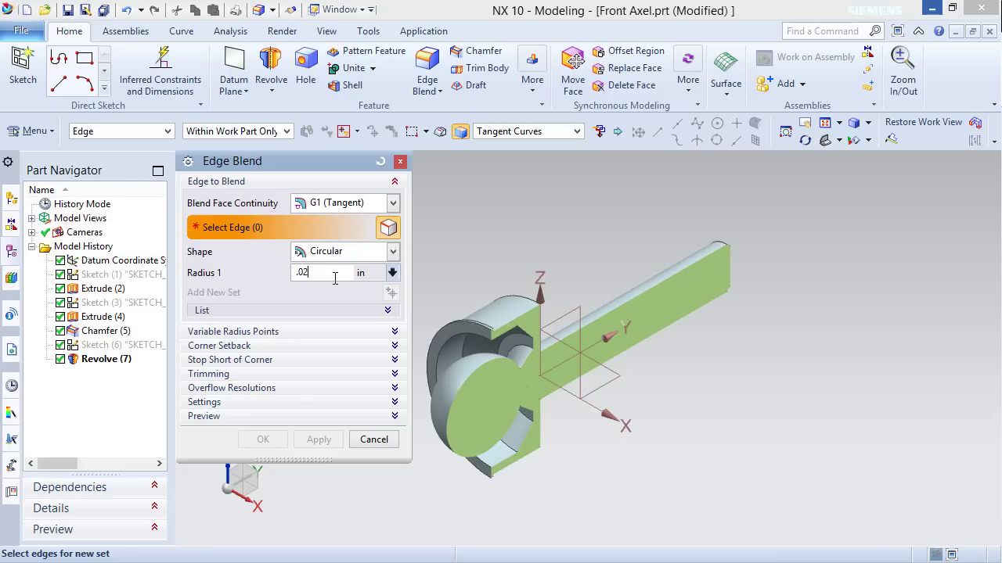
{"action": "middle_click_drag", "start_coordinate": [504, 433], "coordinate": [493, 335]}
{"action": "scroll", "coordinate": [492, 335], "scroll_direction": "down", "scroll_amount": 5}
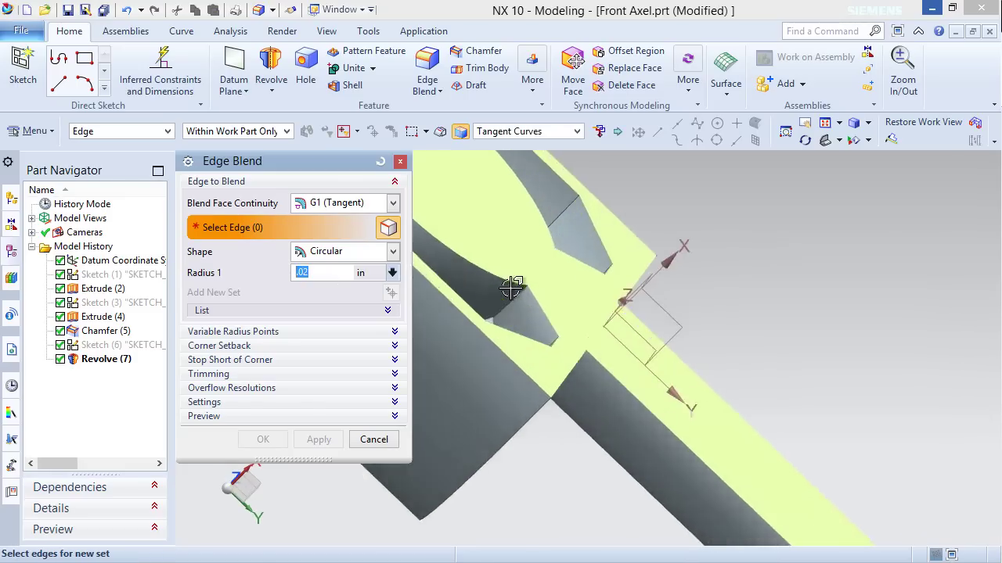
{"action": "left_click", "coordinate": [499, 319]}
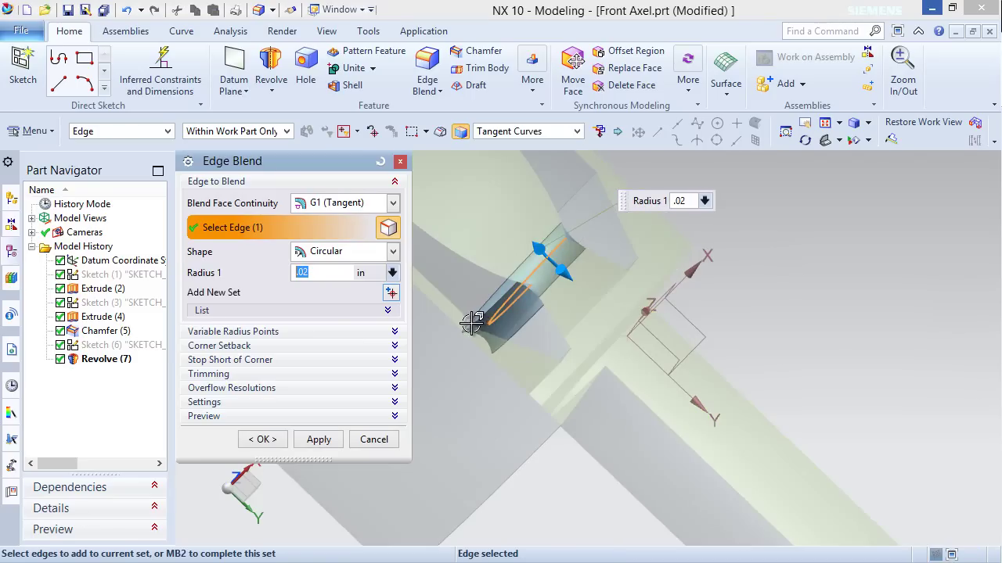
{"action": "left_click", "coordinate": [264, 440]}
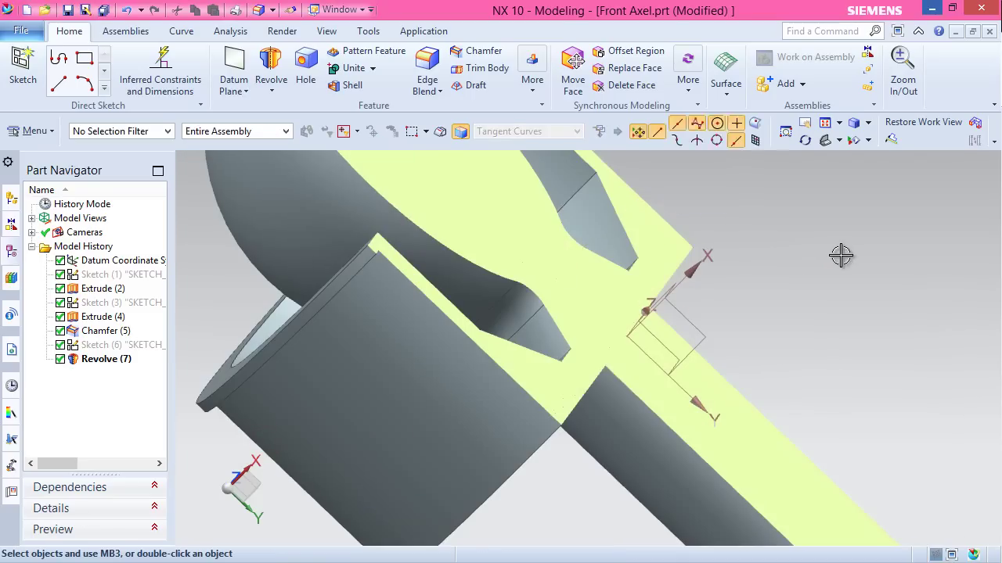
Restore the isometric view with the section clipping turned off and save the part
{"action": "left_click", "coordinate": [797, 133]}
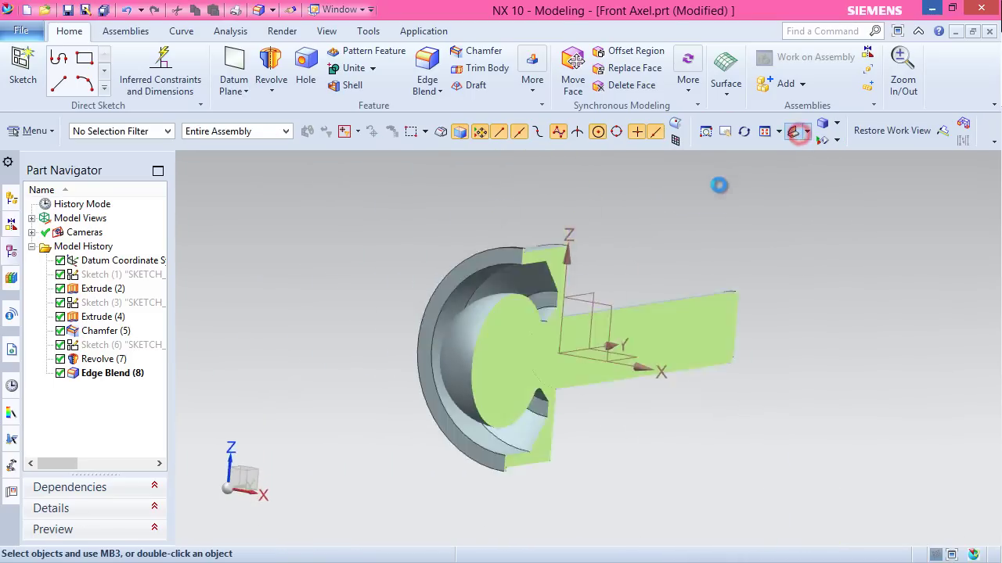
{"action": "left_click", "coordinate": [666, 233]}
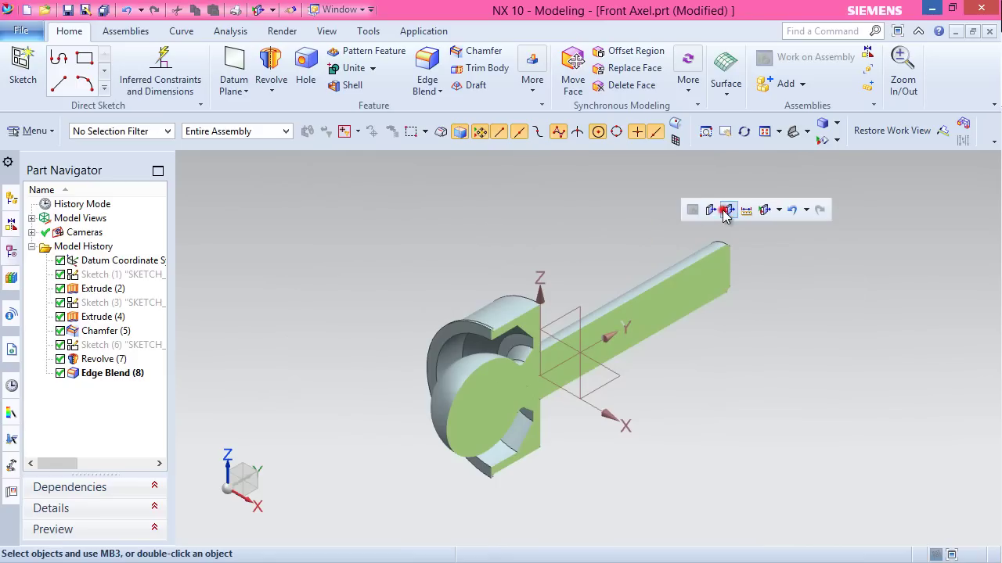
{"action": "left_click", "coordinate": [727, 211]}
{"action": "left_click", "coordinate": [67, 10]}
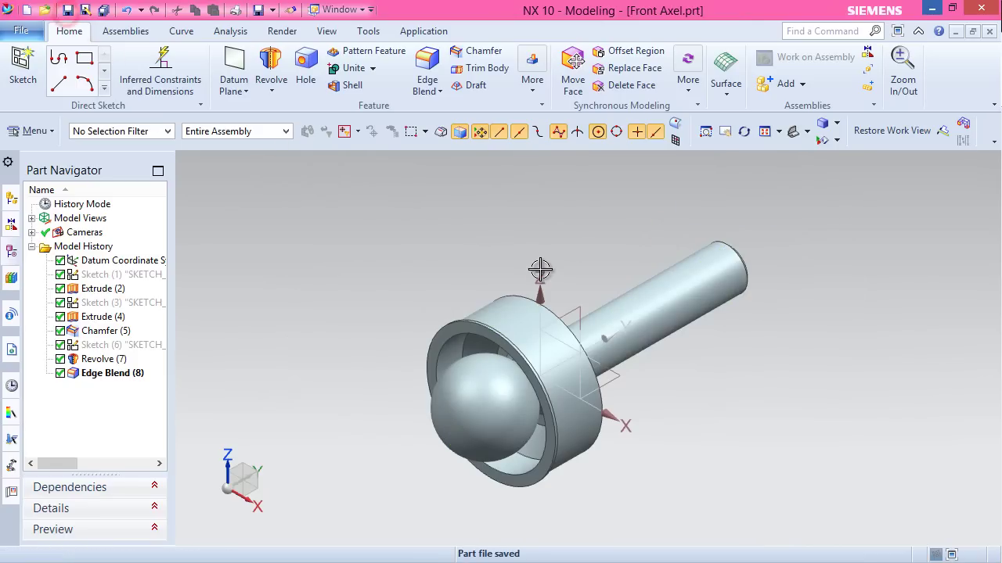
Blend three circular edges inside the rim's recess with a 0.032 in radius and save the part
{"action": "left_click", "coordinate": [526, 232]}
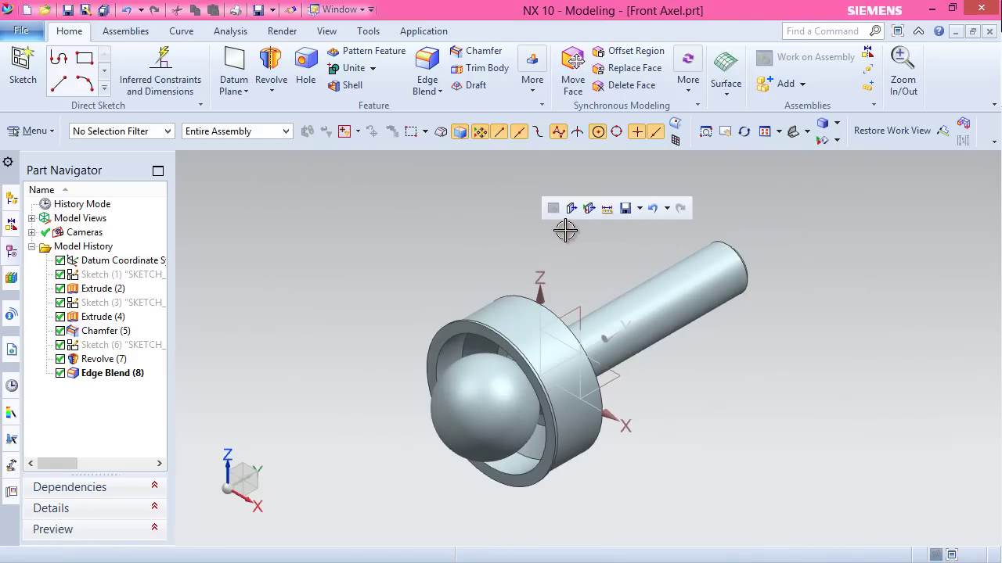
{"action": "left_click", "coordinate": [640, 209]}
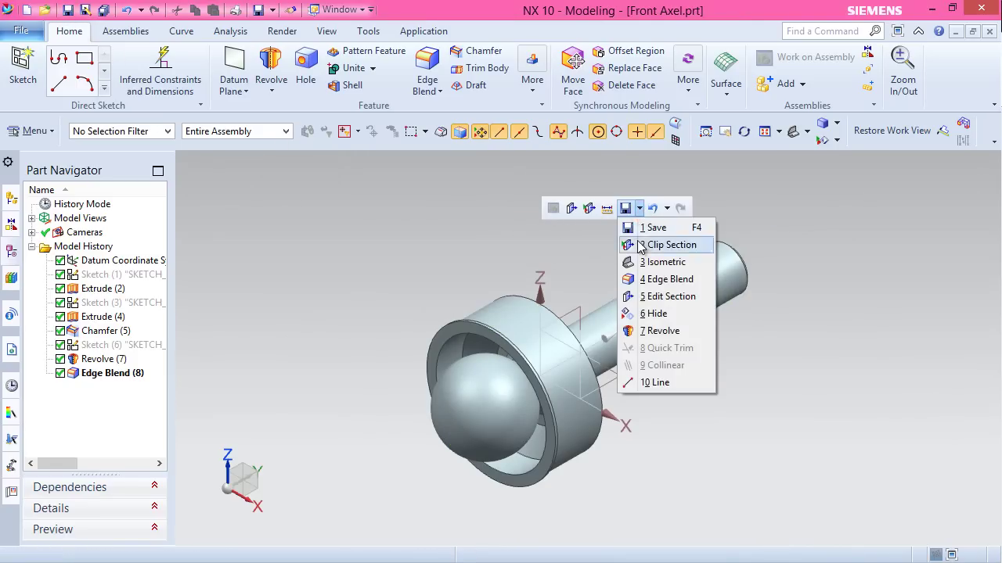
{"action": "left_click", "coordinate": [665, 280]}
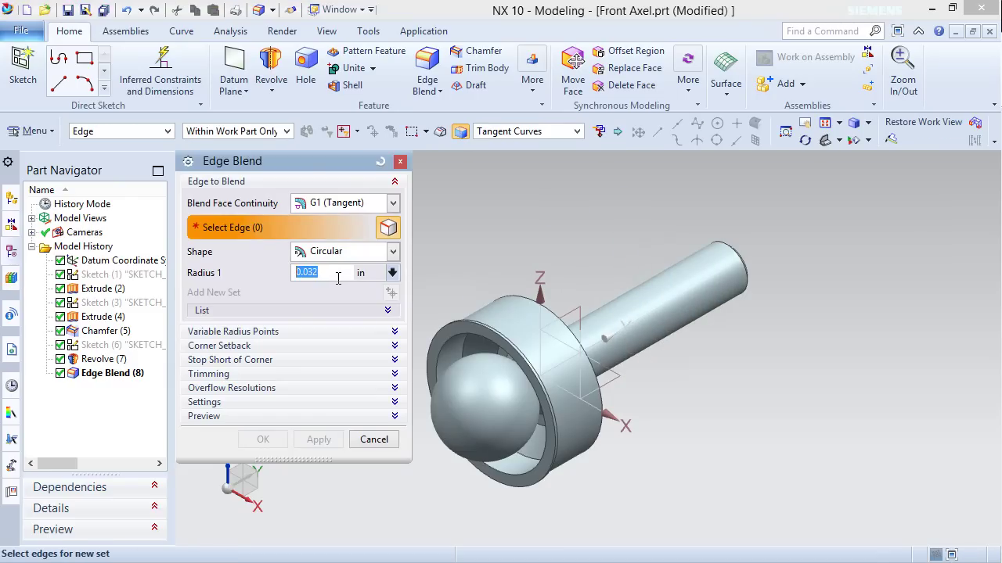
{"action": "scroll", "coordinate": [411, 354], "scroll_direction": "up", "scroll_amount": 3}
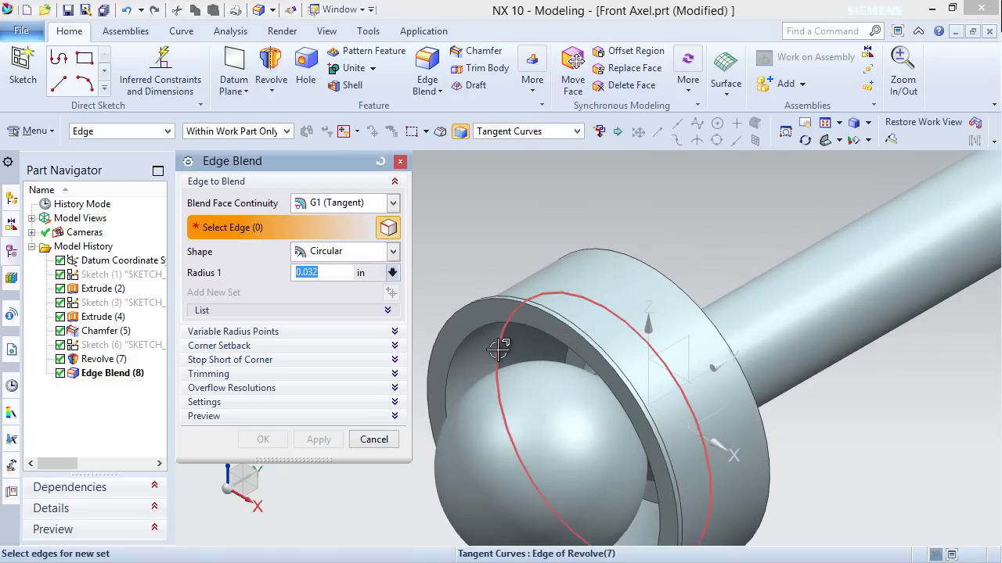
{"action": "left_click", "coordinate": [503, 367]}
{"action": "middle_click_drag", "start_coordinate": [519, 383], "coordinate": [522, 381]}
{"action": "left_click", "coordinate": [571, 332]}
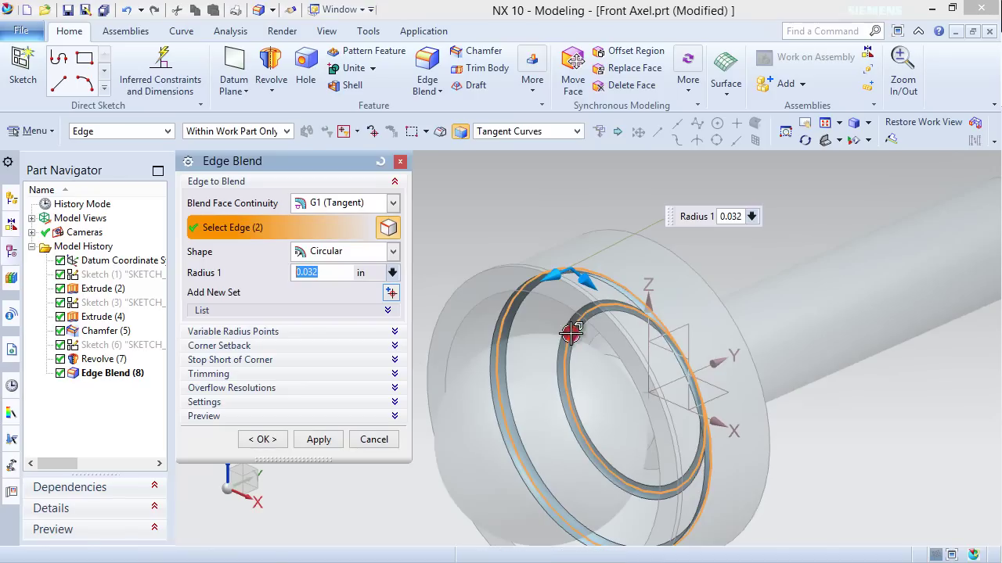
{"action": "left_click", "coordinate": [593, 338]}
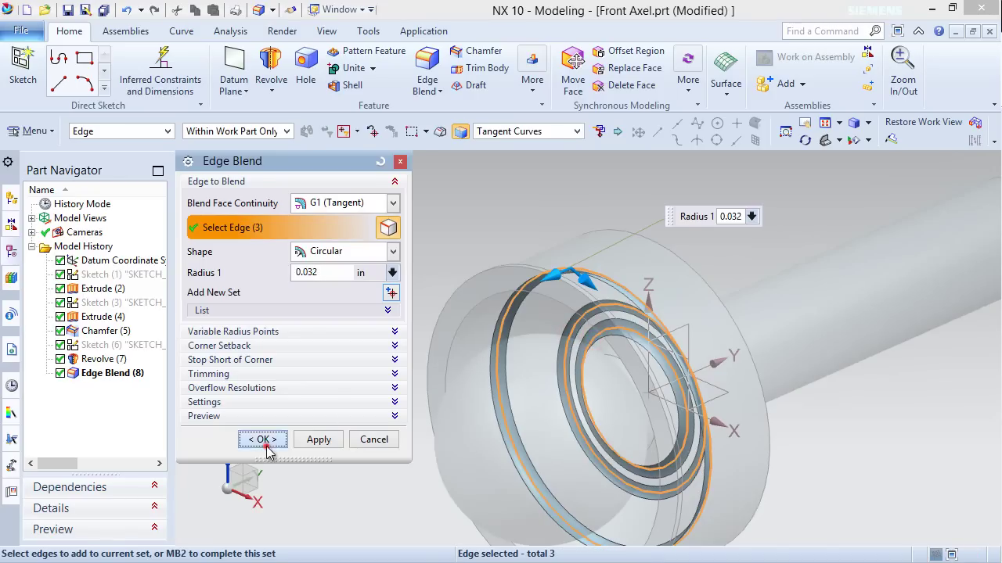
{"action": "left_click", "coordinate": [263, 440]}
{"action": "middle_click_drag", "start_coordinate": [521, 409], "coordinate": [261, 270]}
{"action": "key", "text": "ctrl+s"}
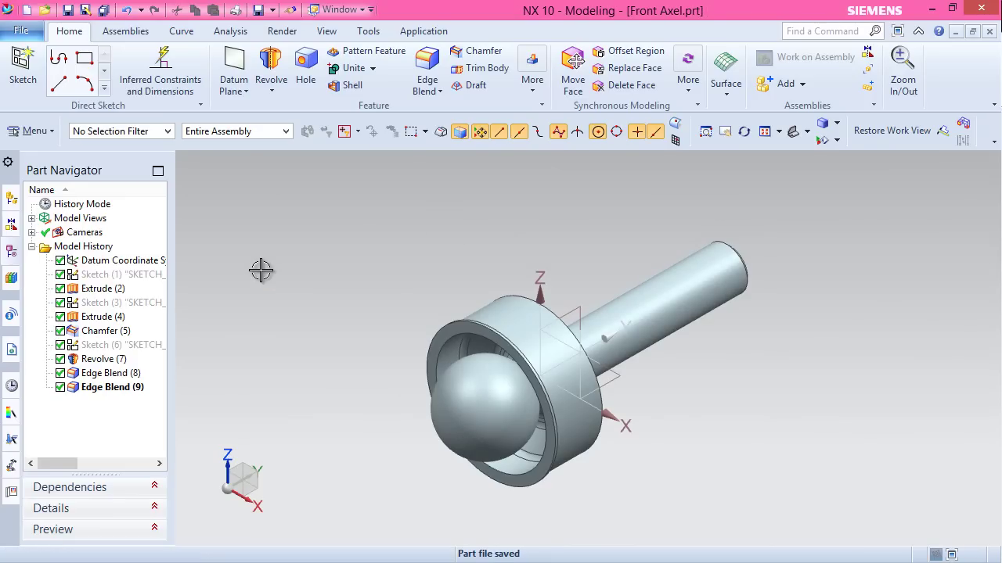
Start an Extrude and sketch a 0.315 in diameter circle centred on the shaft axis on the rim's back face
{"action": "left_click", "coordinate": [318, 250]}
{"action": "left_click", "coordinate": [280, 92]}
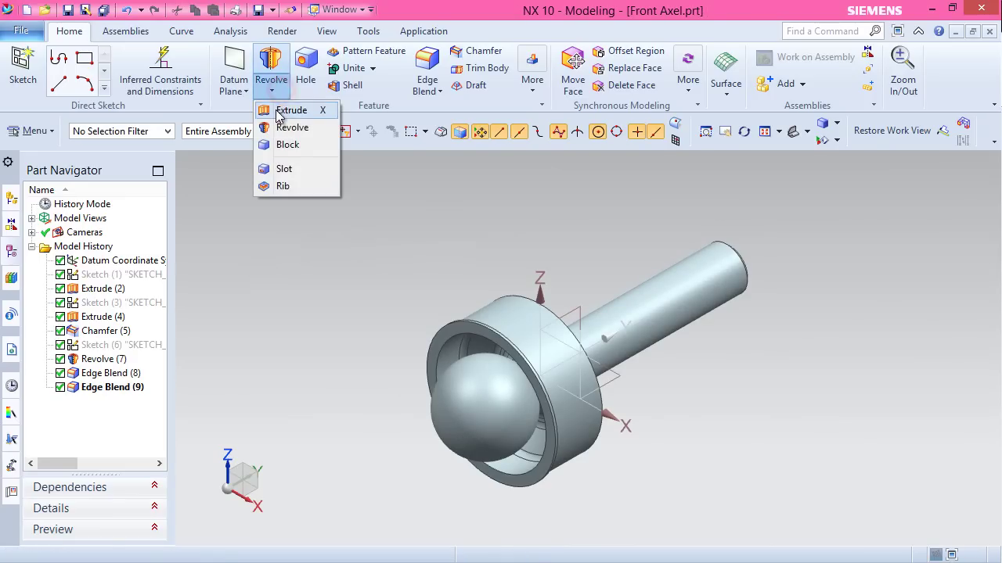
{"action": "left_click", "coordinate": [280, 110]}
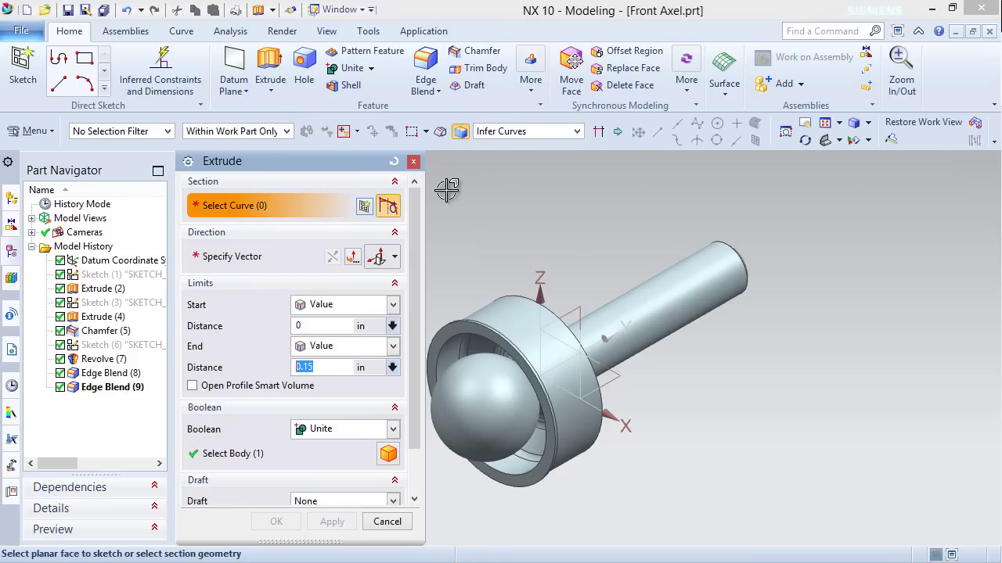
{"action": "middle_click_drag", "start_coordinate": [537, 241], "coordinate": [508, 301]}
{"action": "left_click", "coordinate": [506, 308]}
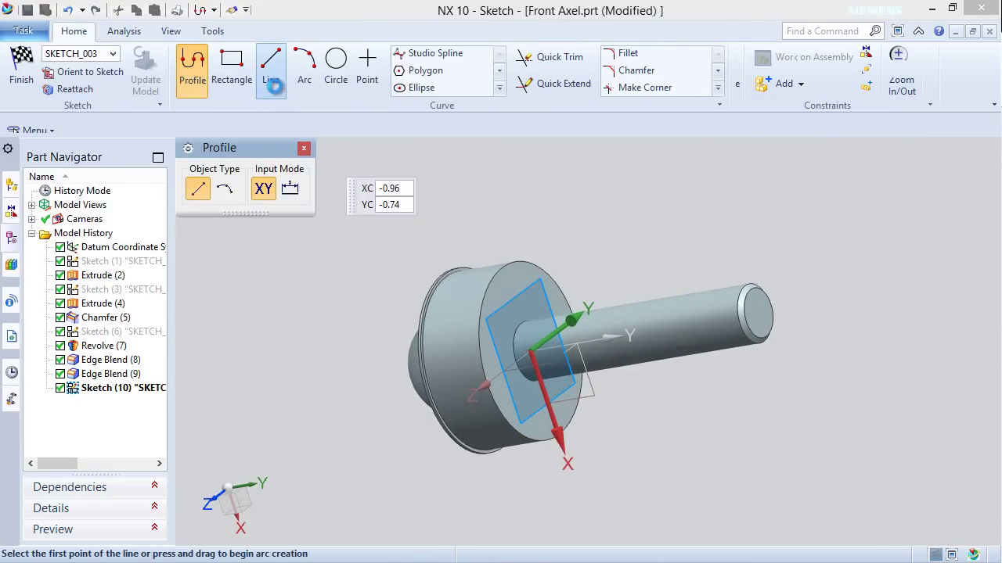
{"action": "left_click", "coordinate": [336, 63]}
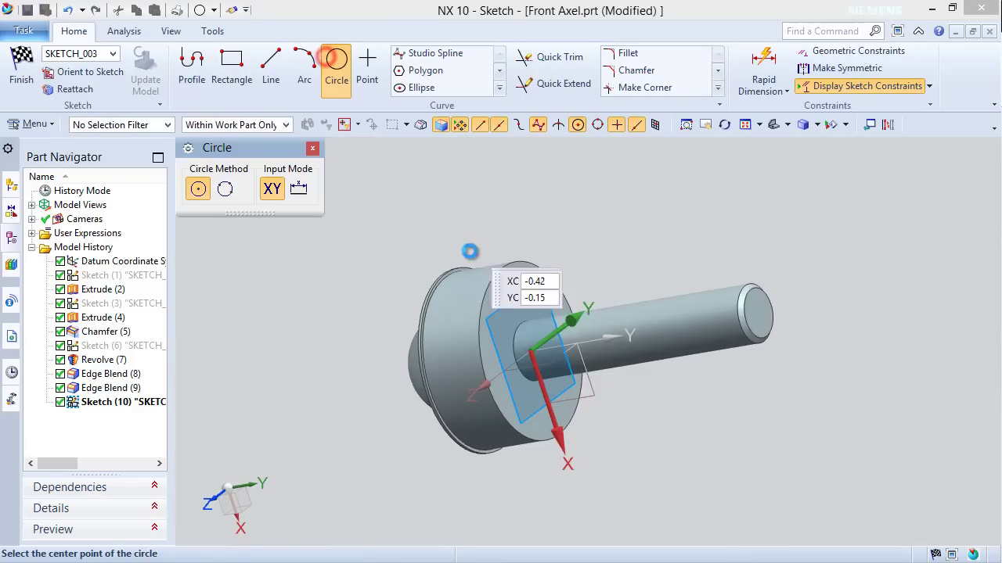
{"action": "left_click", "coordinate": [529, 352]}
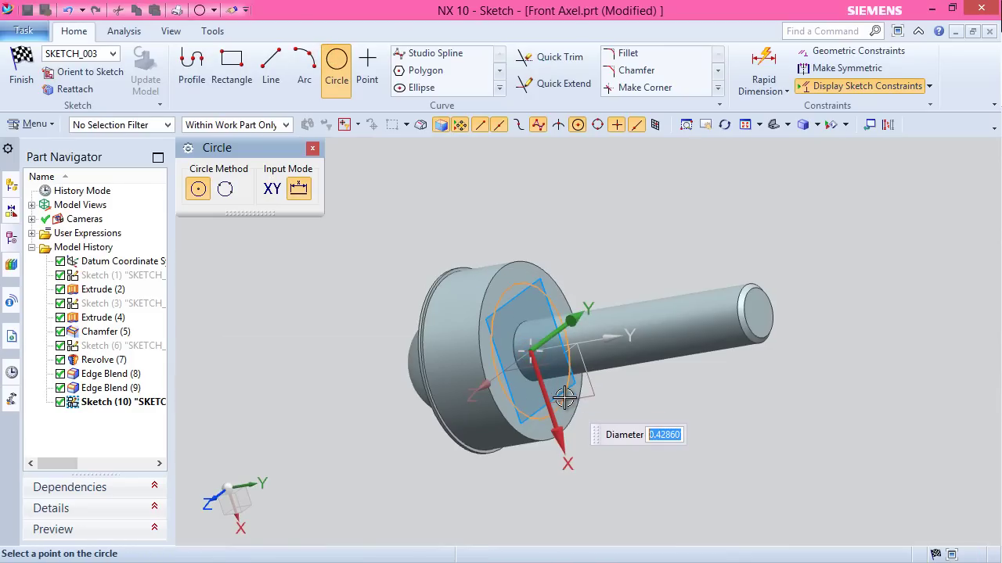
{"action": "left_click", "coordinate": [563, 399]}
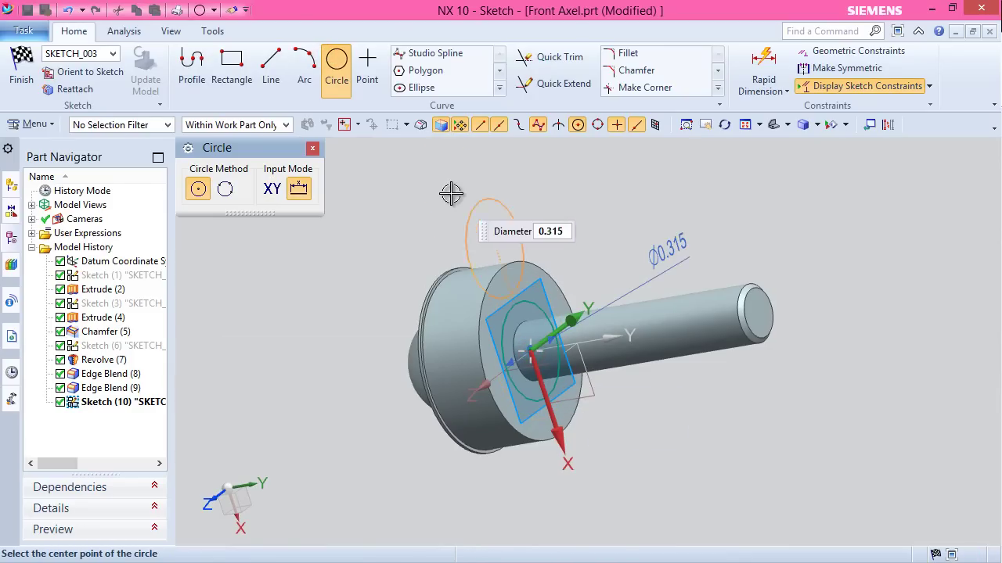
{"action": "right_click", "coordinate": [475, 192]}
{"action": "left_click", "coordinate": [479, 200]}
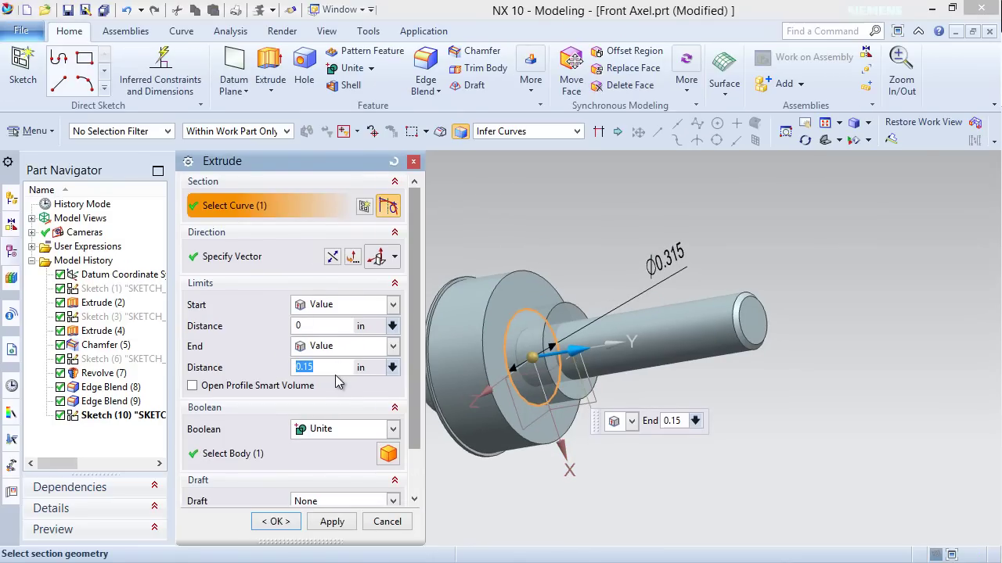
Extrude the circle 0.25 in along the shaft and unite the collar with the body
{"action": "type", "text": ".25"}
{"action": "key", "text": "Return"}
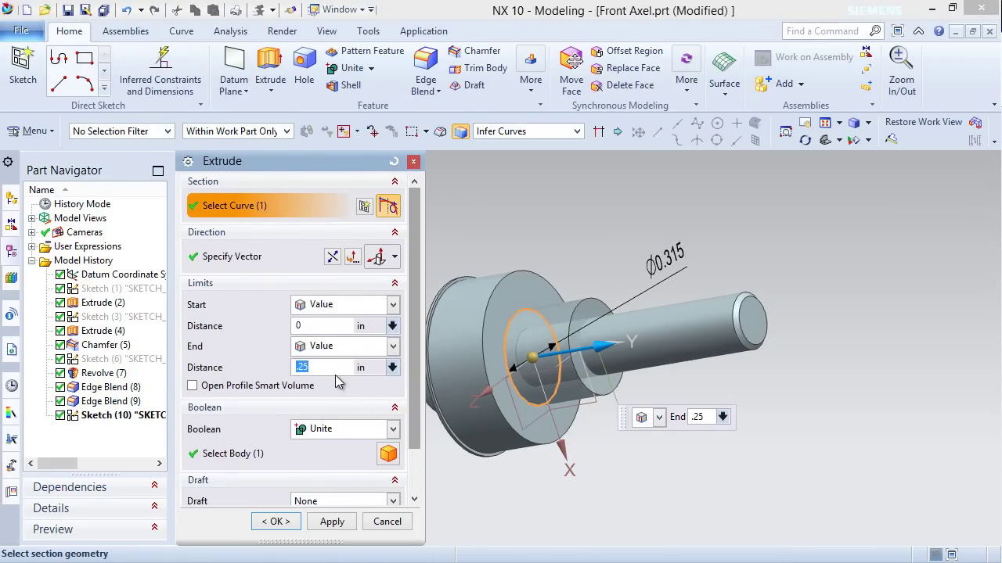
{"action": "left_click", "coordinate": [275, 521]}
{"action": "middle_click_drag", "start_coordinate": [462, 402], "coordinate": [505, 479]}
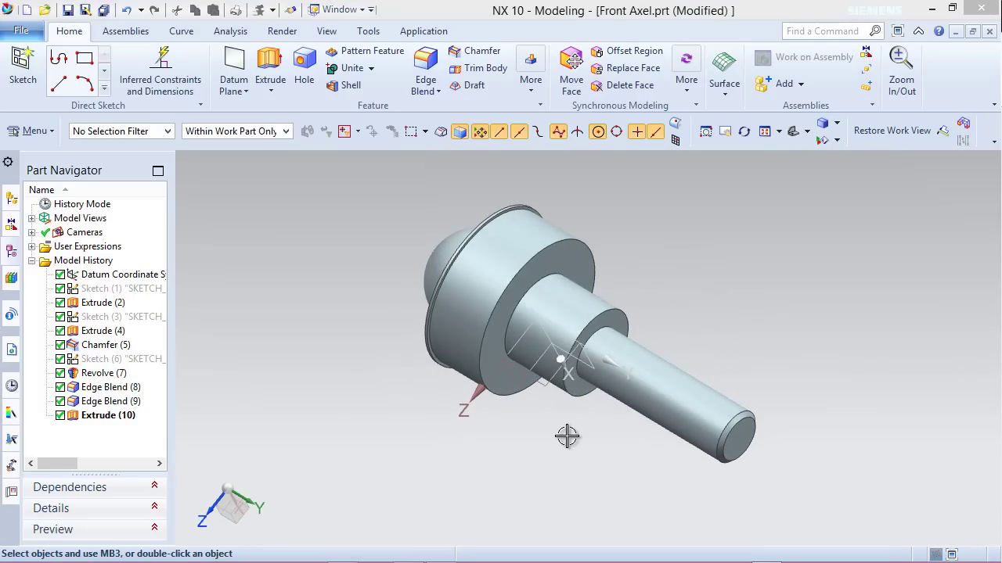
Chamfer the collar's two circular edges, at the rim's back face and at the shaft end, symmetrically by 0.032 in and save
{"action": "left_click", "coordinate": [462, 50]}
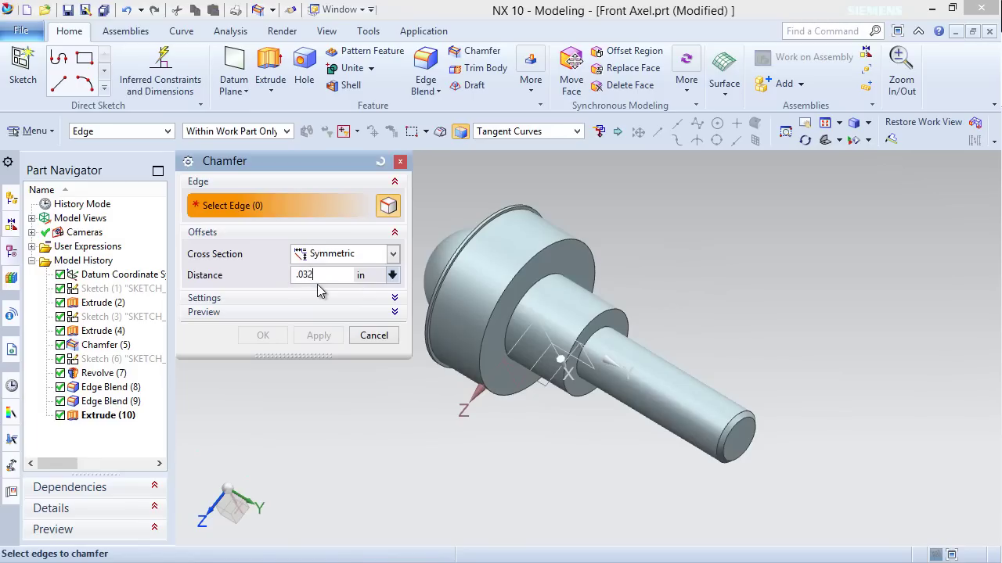
{"action": "scroll", "coordinate": [654, 325], "scroll_direction": "up", "scroll_amount": 3}
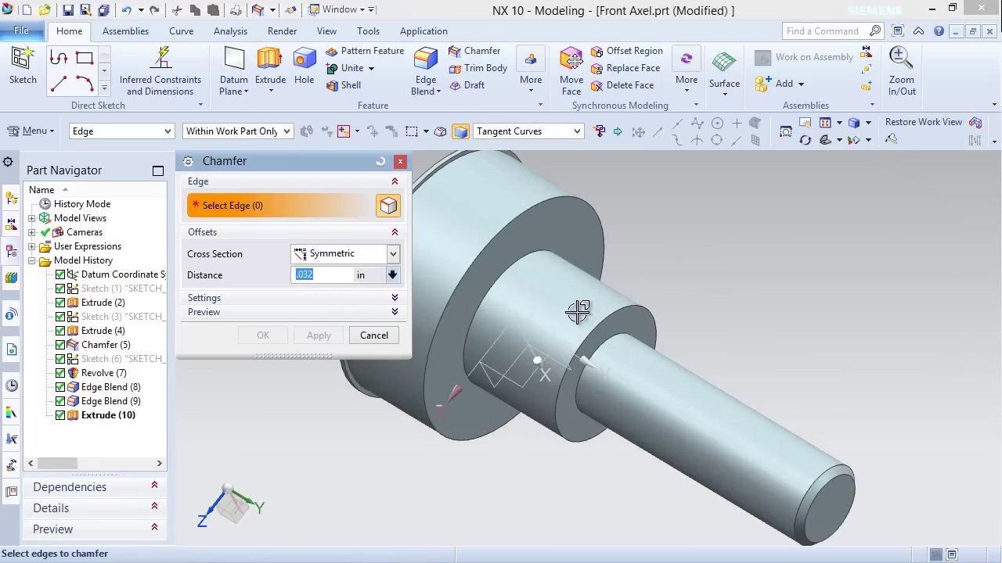
{"action": "left_click", "coordinate": [541, 249]}
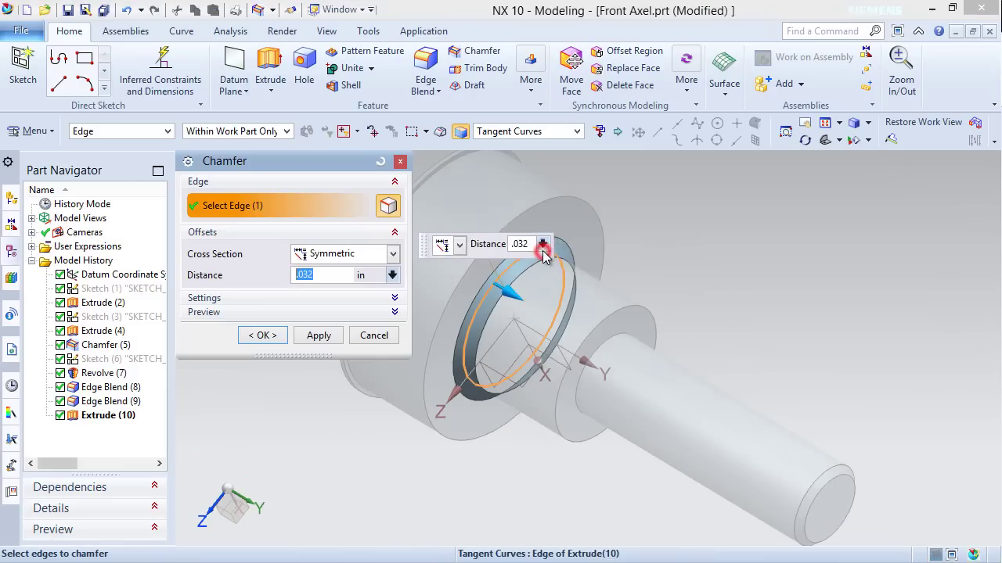
{"action": "left_click", "coordinate": [608, 311]}
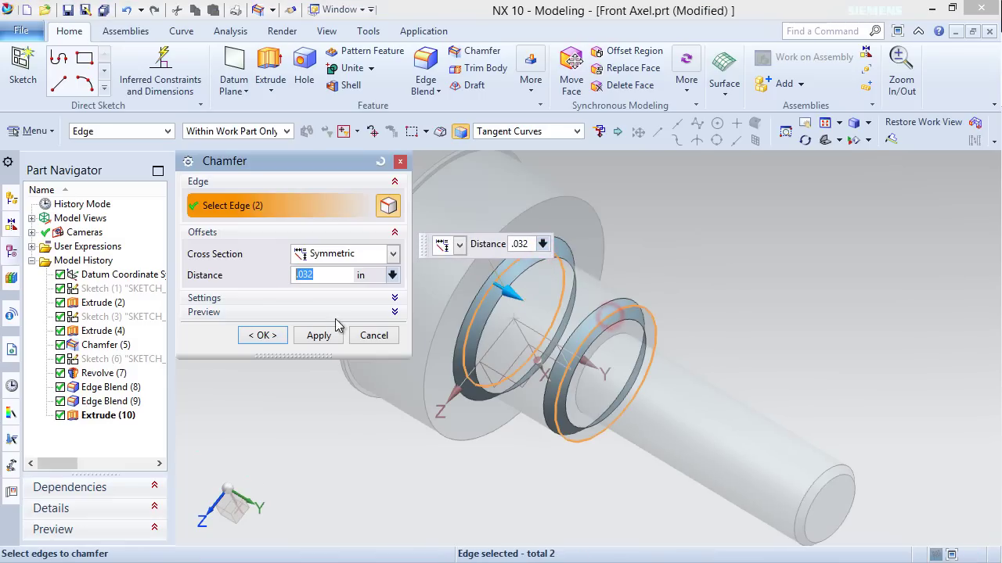
{"action": "left_click", "coordinate": [269, 335]}
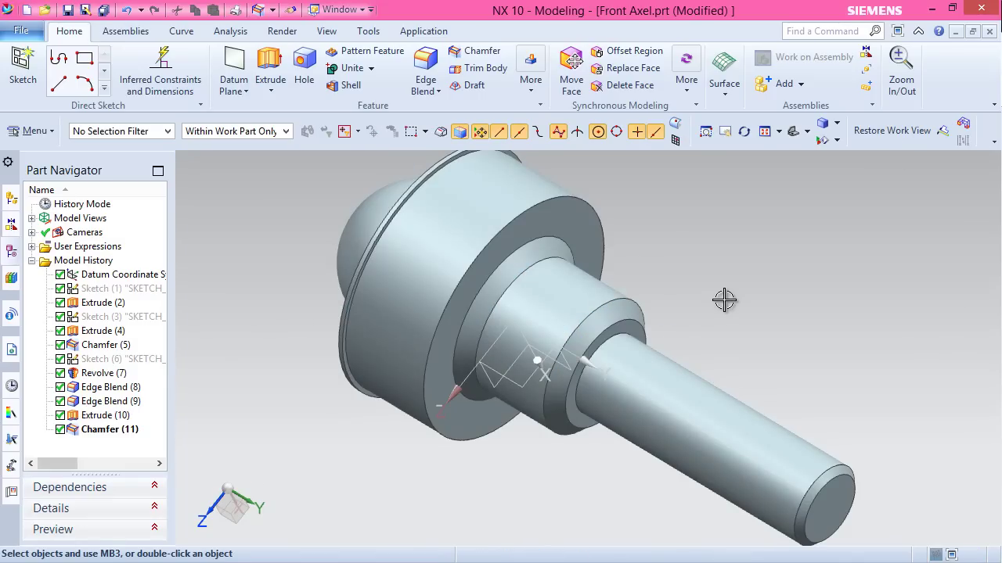
{"action": "key", "text": "ctrl+s"}
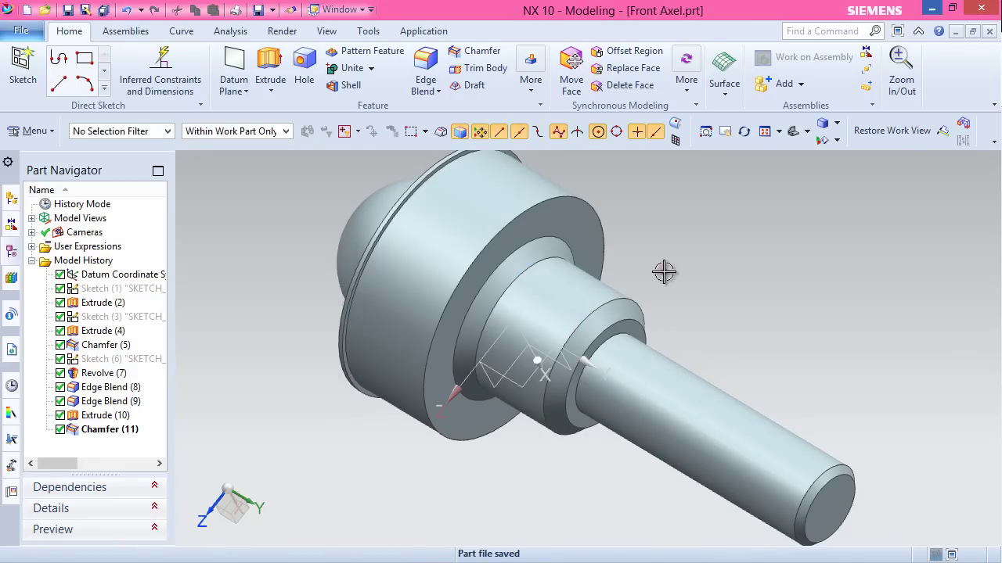
Show the revolve profile sketch in a trimetric view and display the model as a wireframe
{"action": "middle_click_drag", "start_coordinate": [663, 270], "coordinate": [664, 271]}
{"action": "key", "text": "Home"}
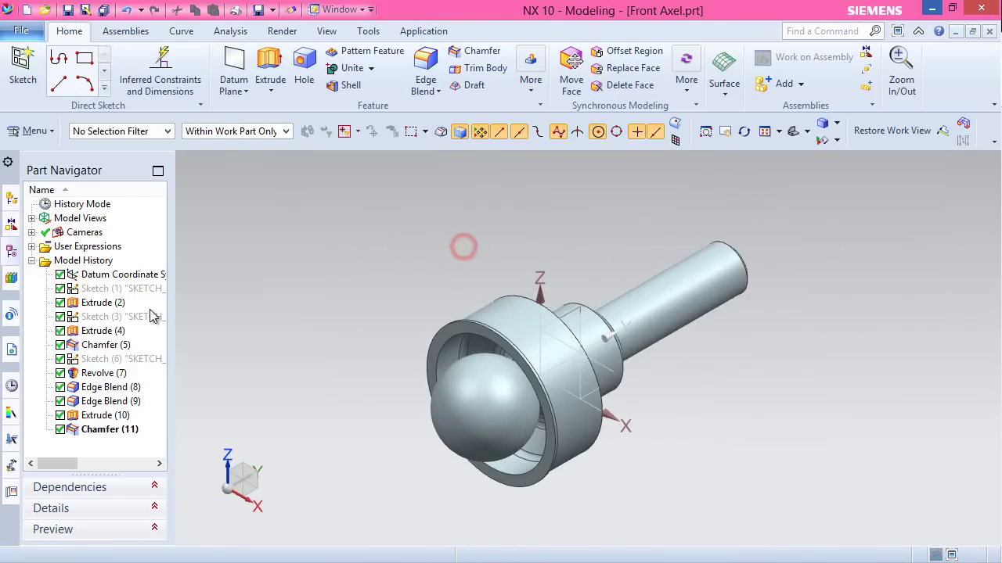
{"action": "left_click", "coordinate": [113, 359]}
{"action": "right_click", "coordinate": [113, 359]}
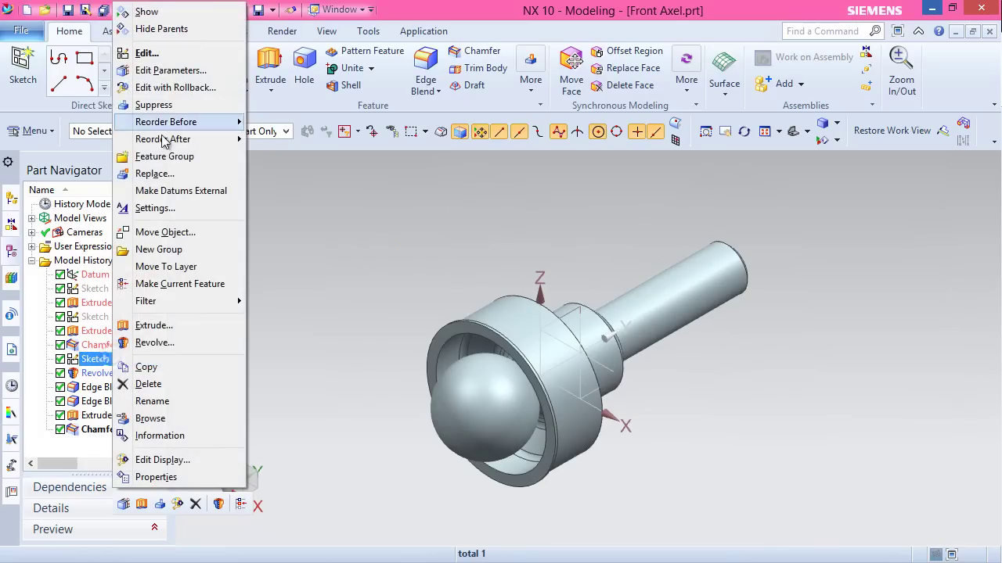
{"action": "left_click", "coordinate": [152, 11]}
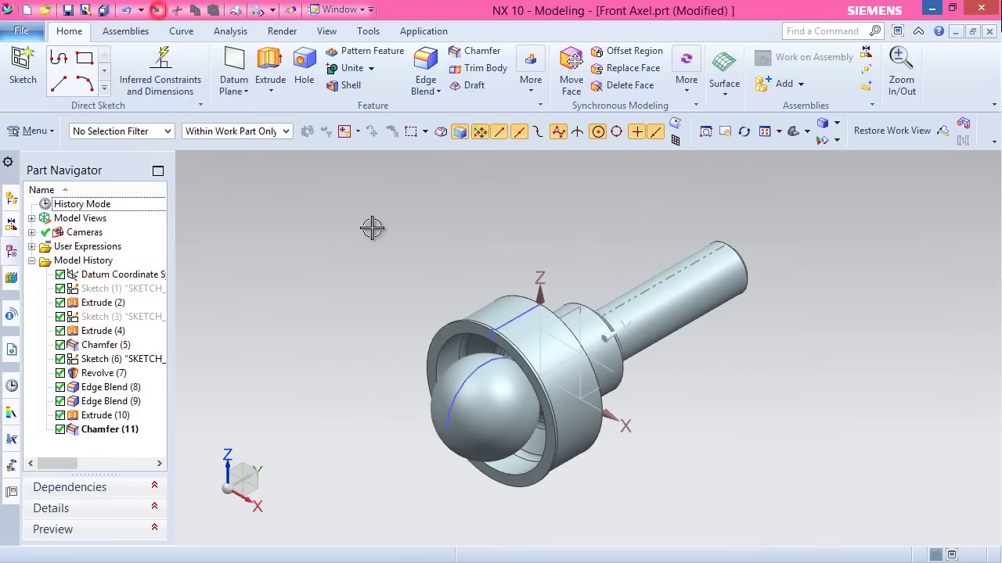
{"action": "left_click", "coordinate": [840, 125]}
{"action": "left_click", "coordinate": [856, 213]}
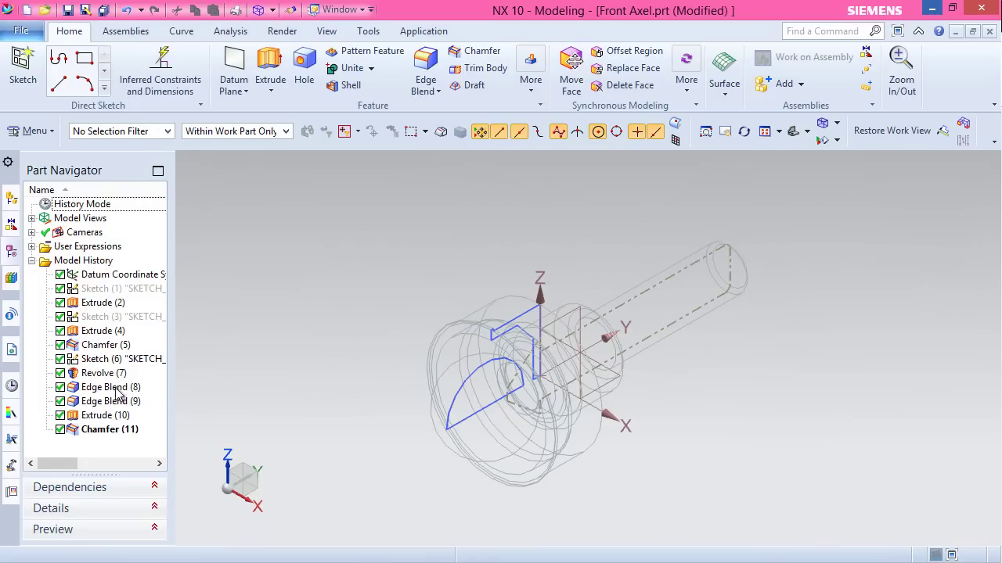
Edit the revolve profile sketch with rollback, add a point at the ball arc's centre and finish the sketch
{"action": "left_click", "coordinate": [82, 360]}
{"action": "right_click", "coordinate": [82, 360]}
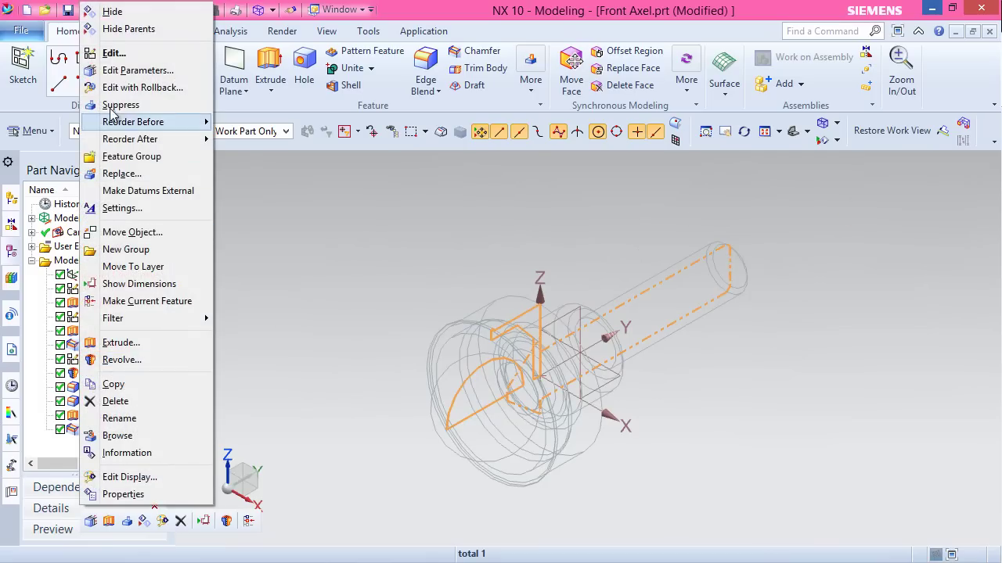
{"action": "left_click", "coordinate": [143, 87]}
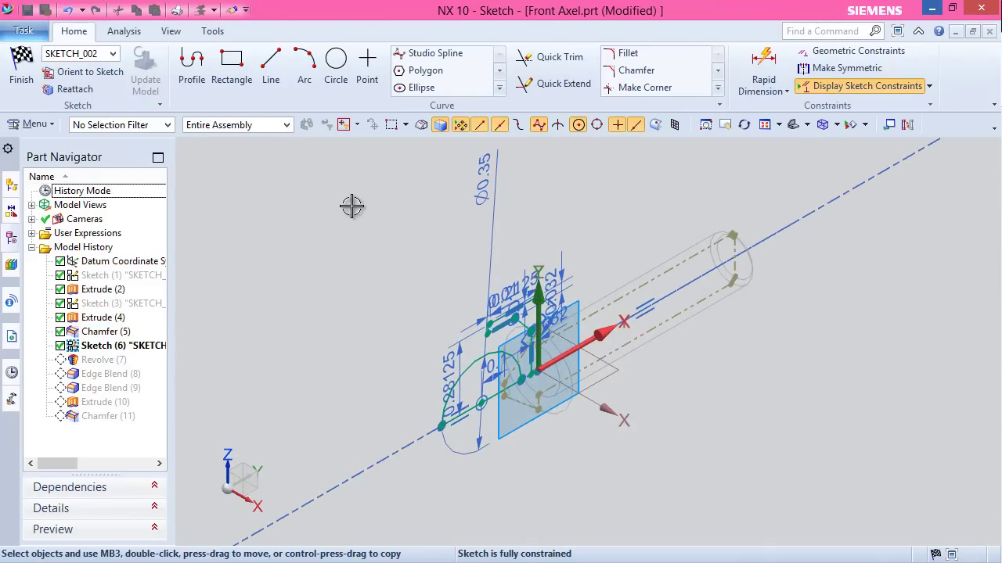
{"action": "left_click", "coordinate": [367, 64]}
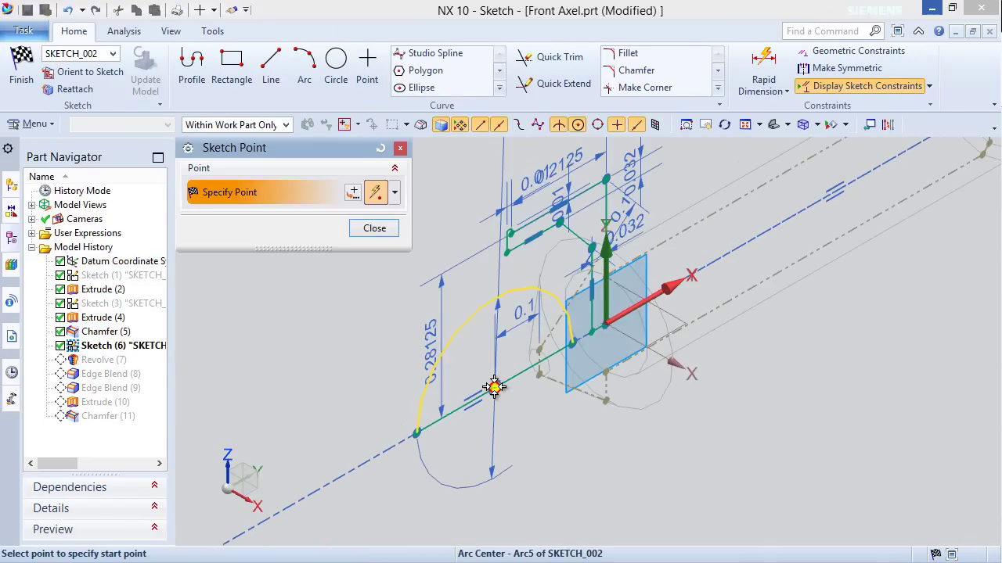
{"action": "left_click", "coordinate": [487, 401]}
{"action": "left_click", "coordinate": [351, 233]}
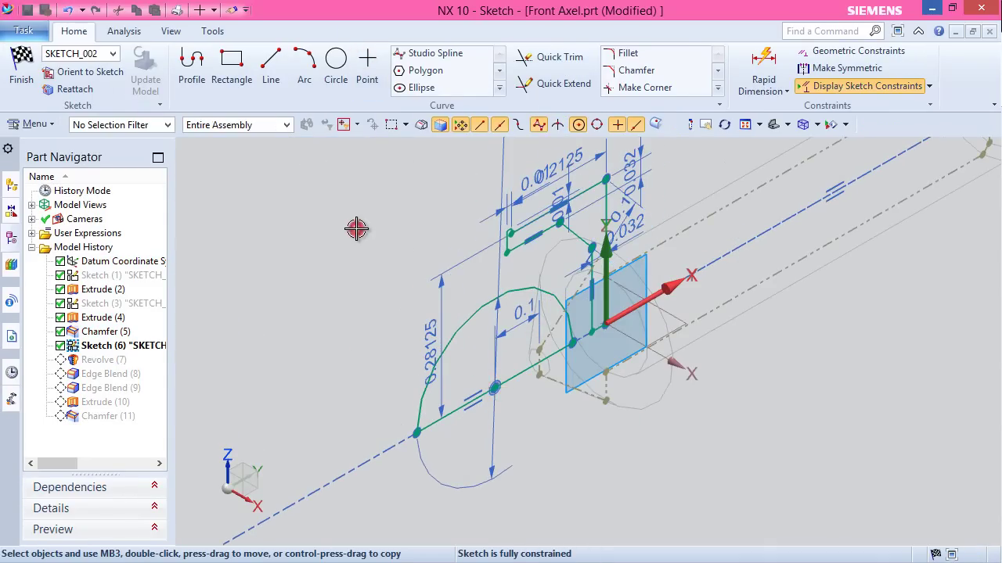
{"action": "right_click", "coordinate": [357, 227]}
{"action": "left_click", "coordinate": [379, 244]}
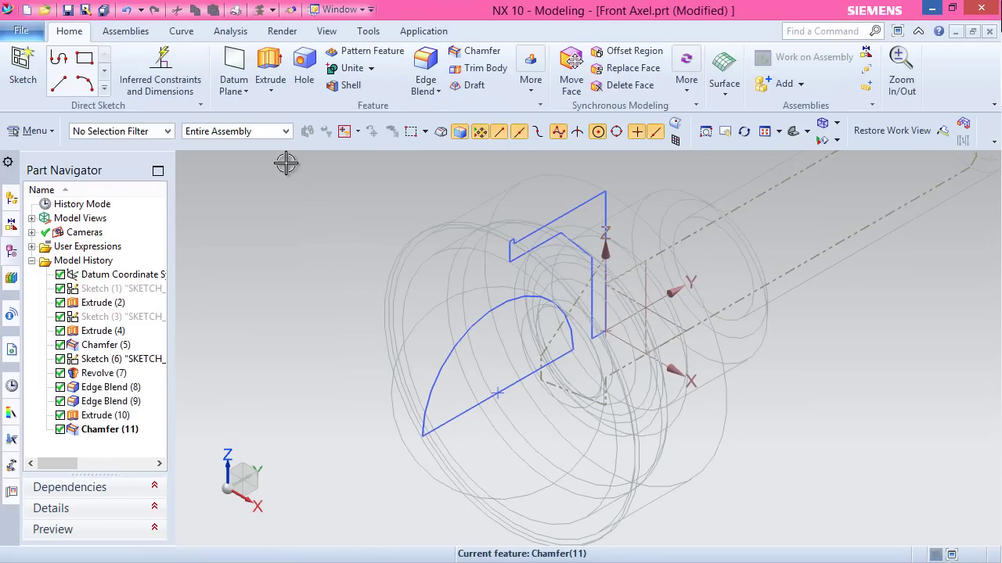
Create an associative point feature on the sketch point at the ball's centre and hide the revolve profile sketch
{"action": "left_click", "coordinate": [245, 91]}
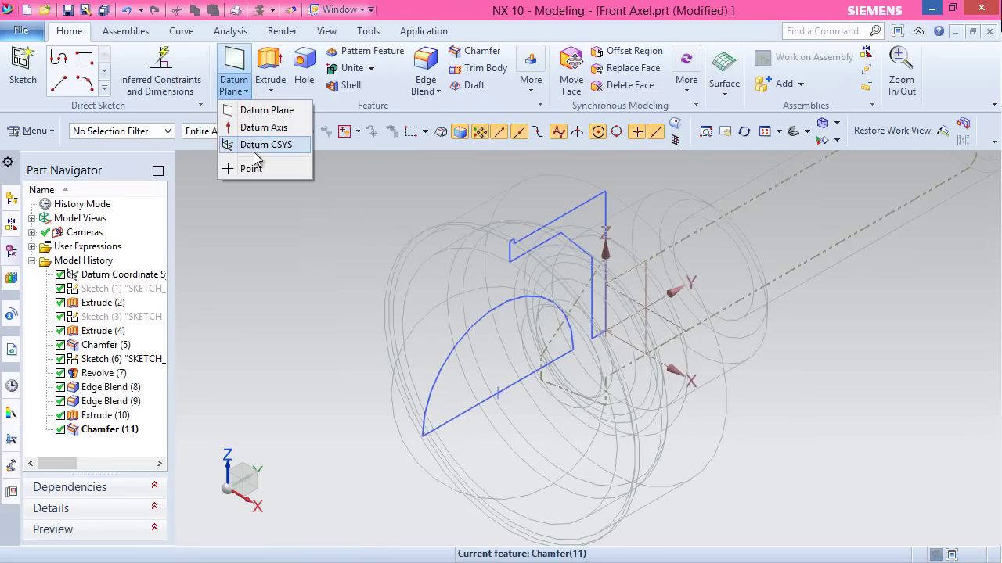
{"action": "left_click", "coordinate": [260, 172]}
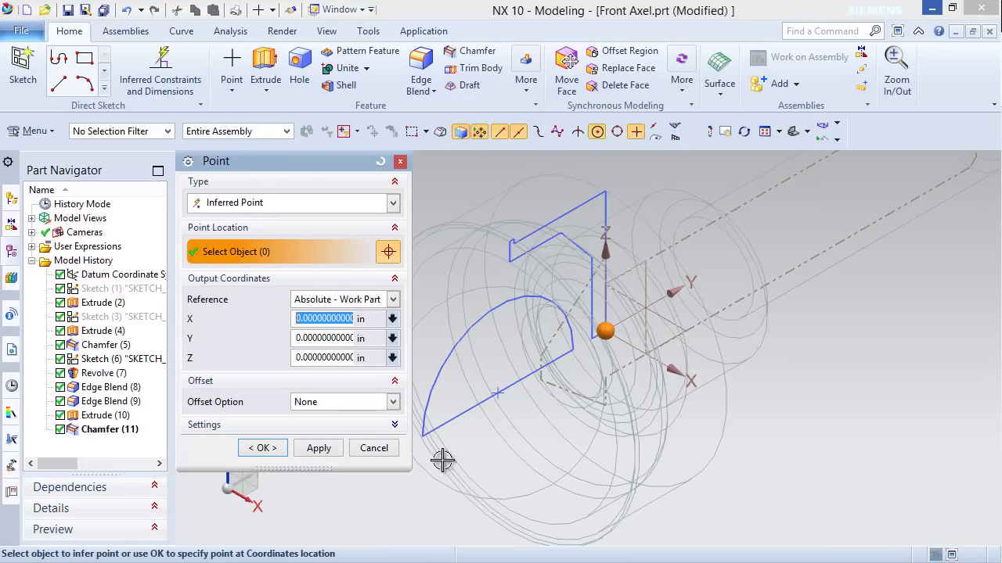
{"action": "left_click", "coordinate": [499, 393]}
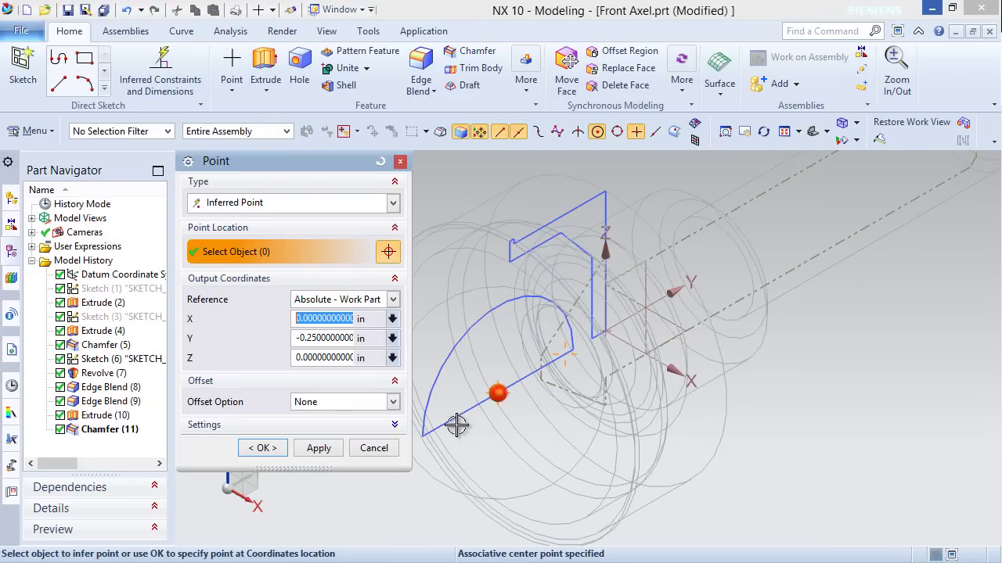
{"action": "left_click", "coordinate": [263, 448]}
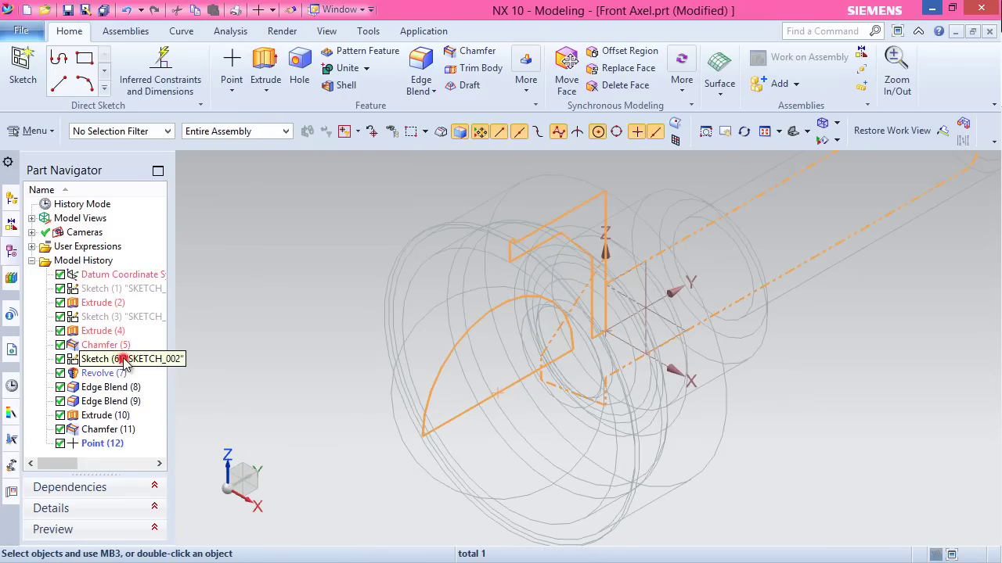
{"action": "right_click", "coordinate": [125, 358]}
{"action": "left_click", "coordinate": [153, 9]}
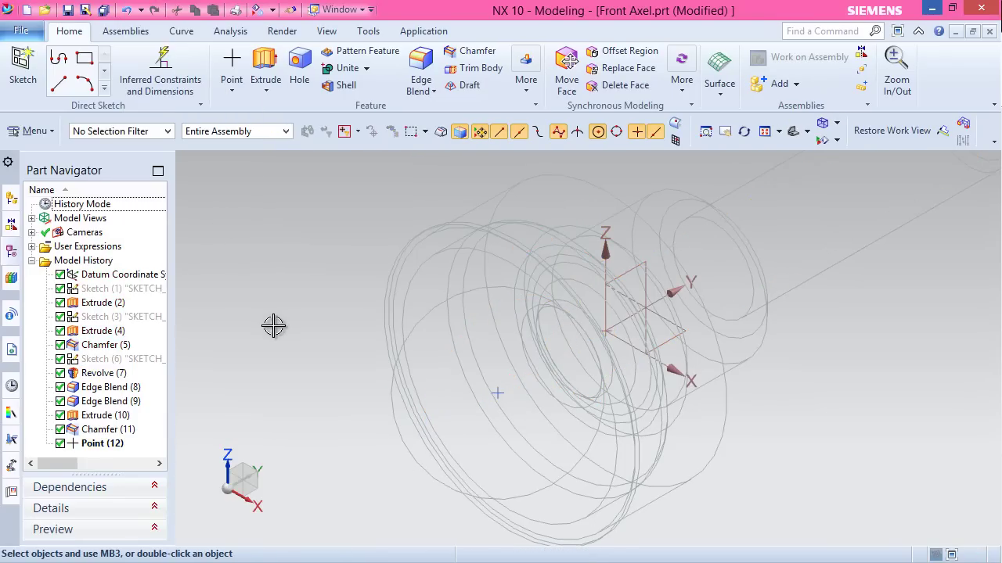
Create a datum plane through the ball's centre point, parallel to the rim's front face, and return the display to shaded
{"action": "left_click", "coordinate": [233, 87]}
{"action": "left_click", "coordinate": [248, 111]}
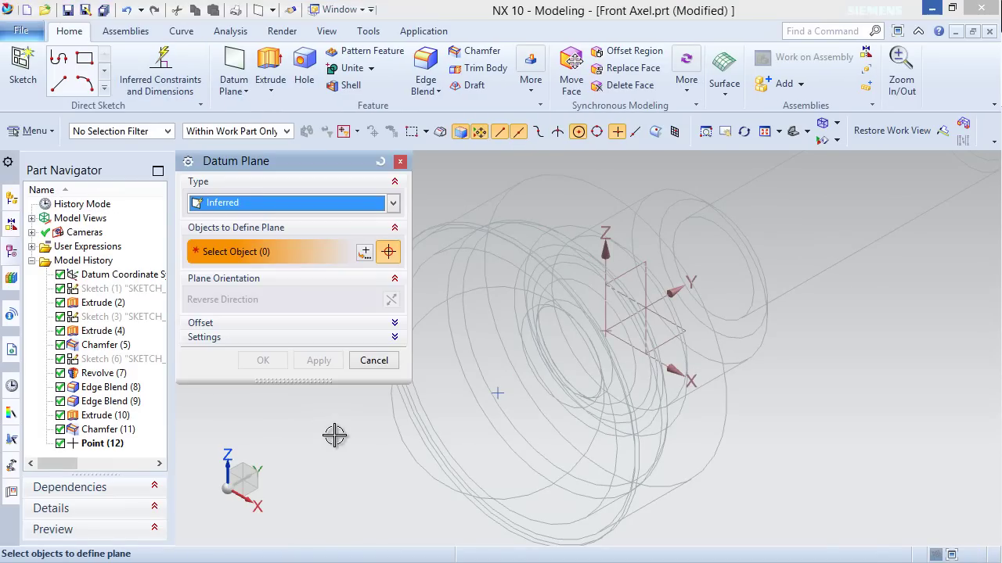
{"action": "left_click", "coordinate": [497, 392]}
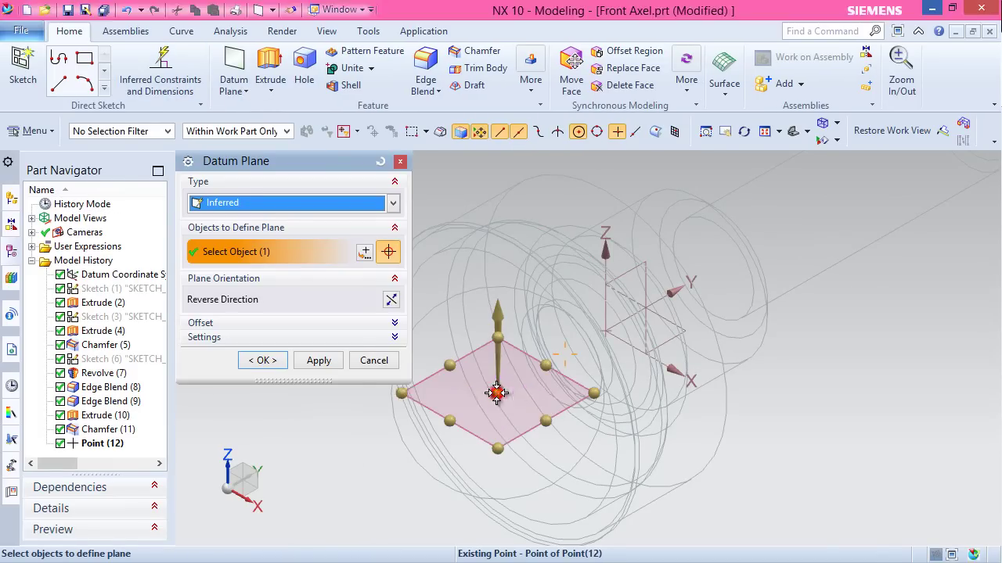
{"action": "left_click", "coordinate": [838, 124]}
{"action": "left_click", "coordinate": [861, 144]}
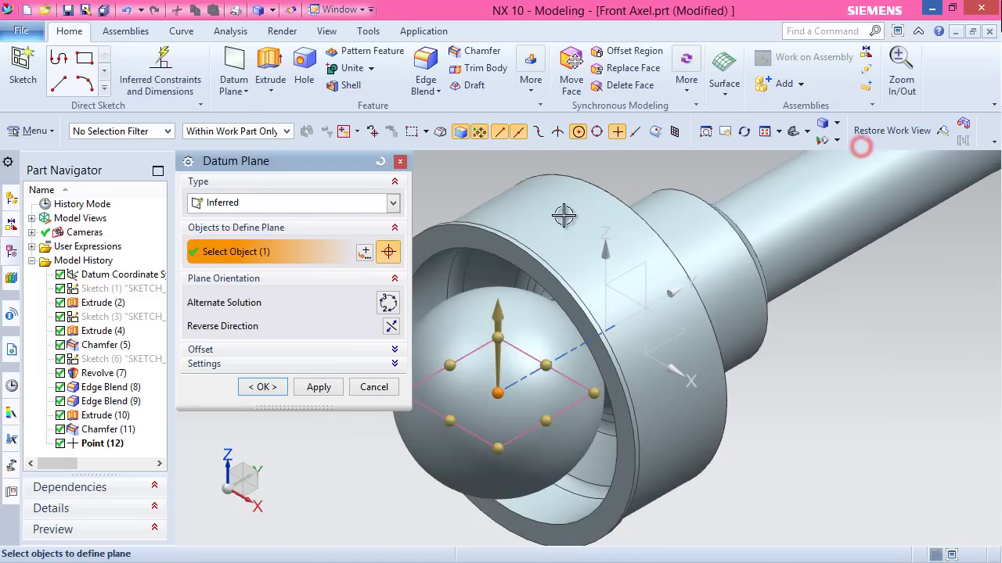
{"action": "left_click", "coordinate": [463, 245]}
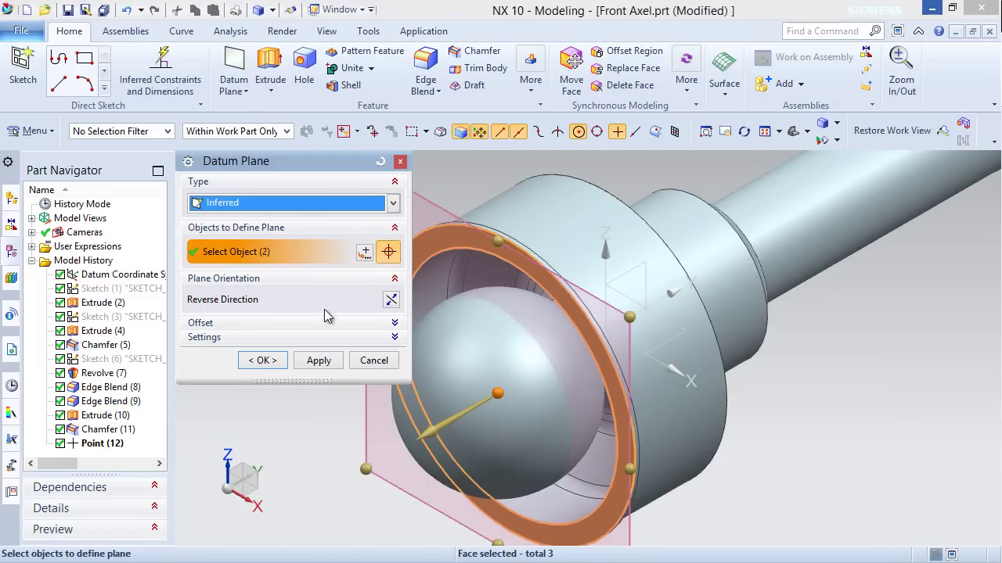
{"action": "left_click", "coordinate": [263, 361]}
Create a sketch on the datum plane through the ball's centre and orient the view to it
{"action": "middle_click_drag", "start_coordinate": [510, 438], "coordinate": [473, 419]}
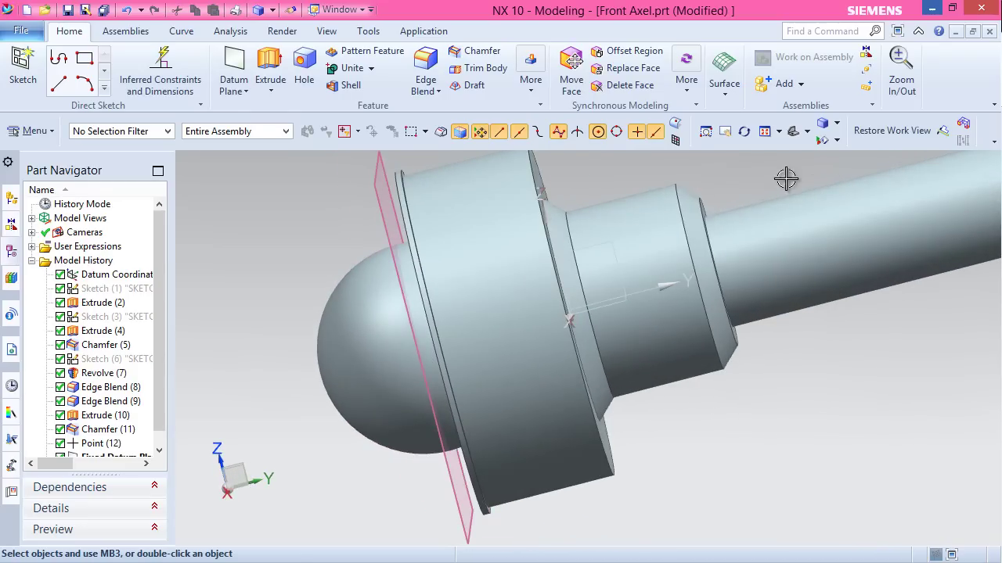
{"action": "left_click", "coordinate": [807, 129]}
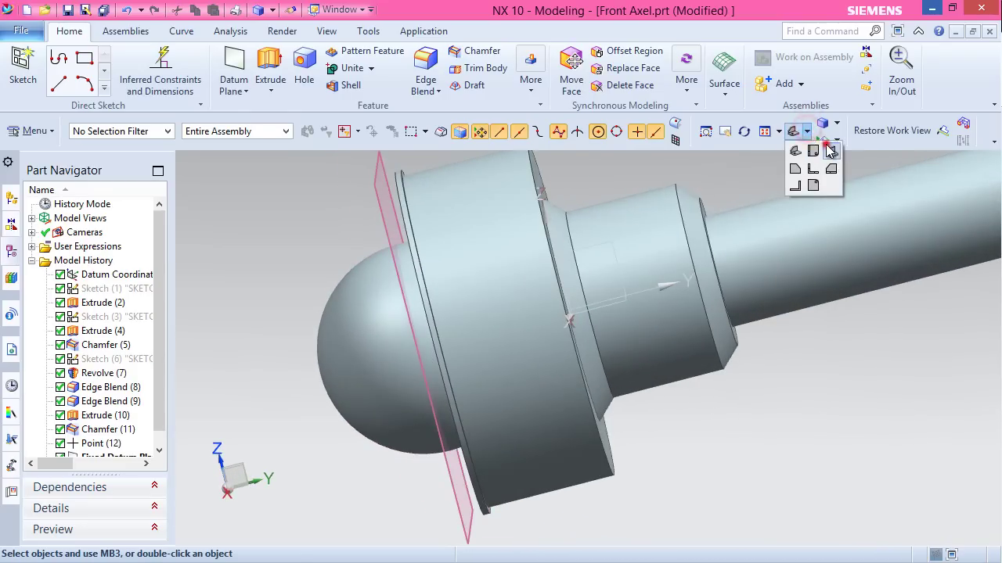
{"action": "left_click", "coordinate": [830, 151]}
{"action": "left_click", "coordinate": [417, 291]}
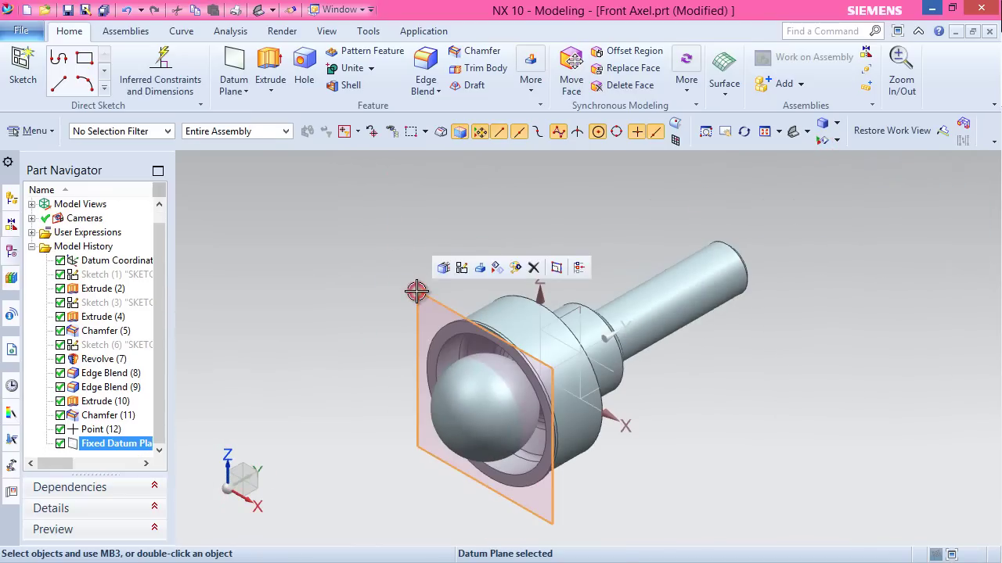
{"action": "left_click", "coordinate": [462, 268]}
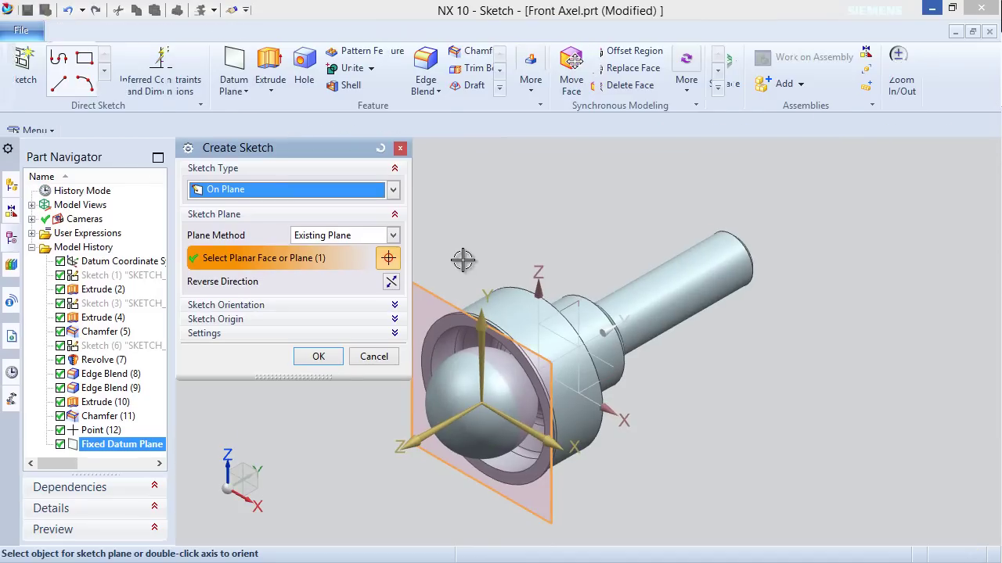
{"action": "left_click", "coordinate": [316, 353]}
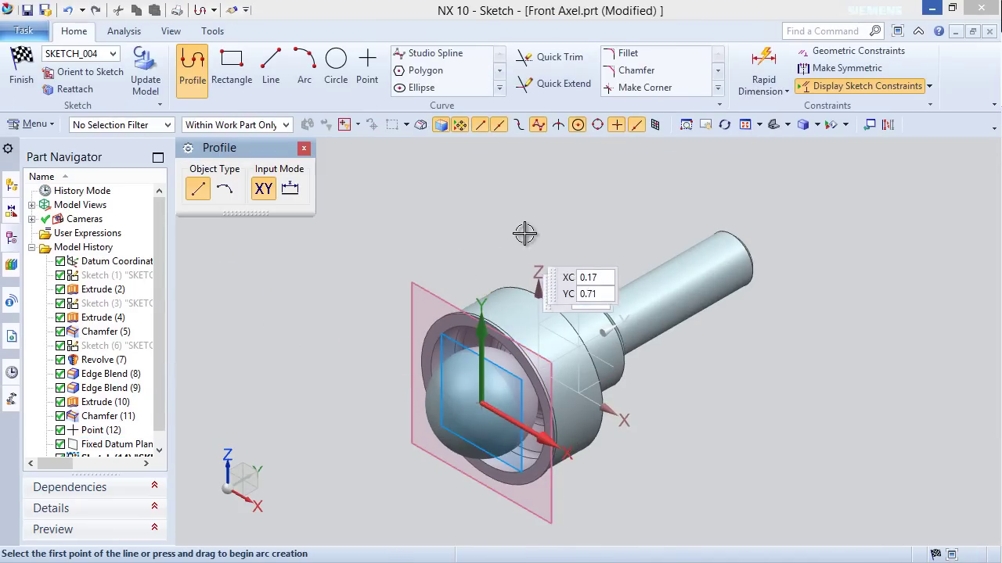
{"action": "right_click", "coordinate": [533, 202]}
{"action": "left_click", "coordinate": [567, 248]}
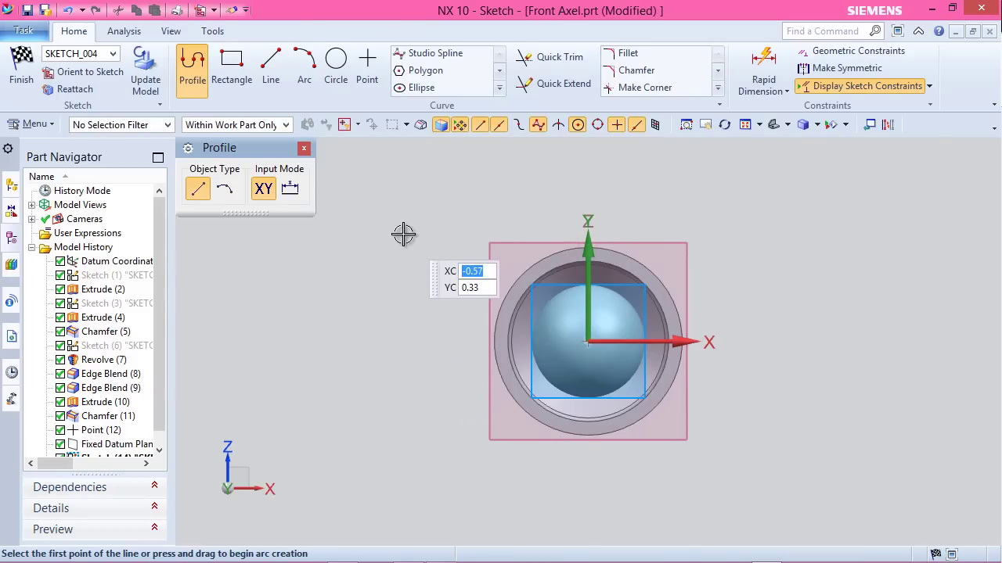
Sketch a horizontal line about 0.15 in long above the ball and a vertical line about 0.39 in long down from its end
{"action": "left_click", "coordinate": [565, 162]}
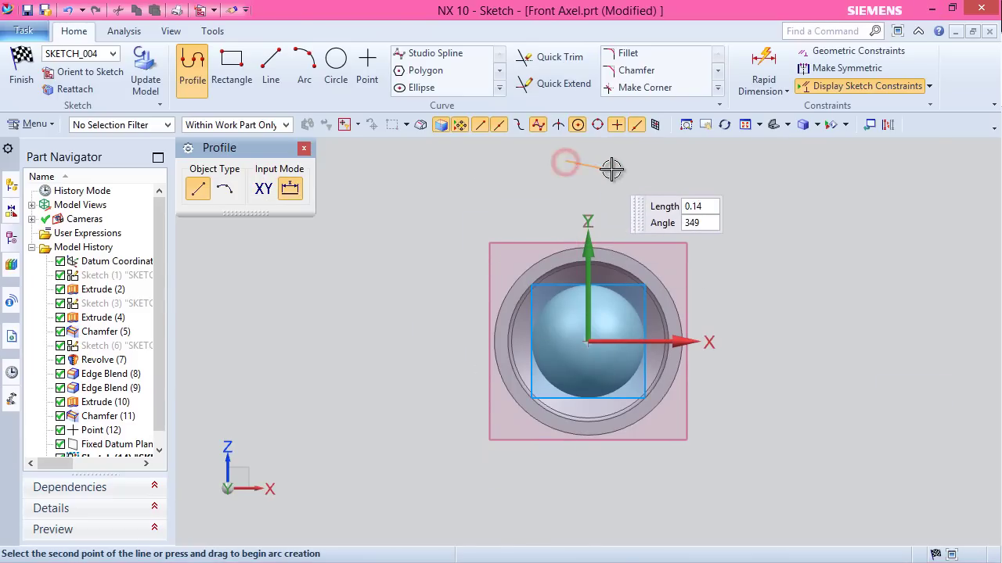
{"action": "left_click", "coordinate": [614, 160]}
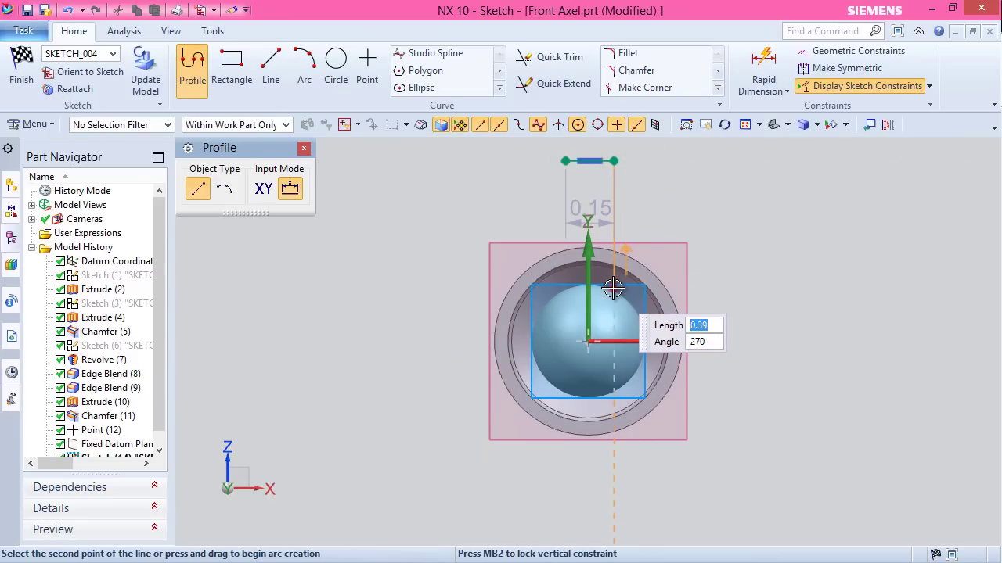
{"action": "left_click", "coordinate": [613, 289]}
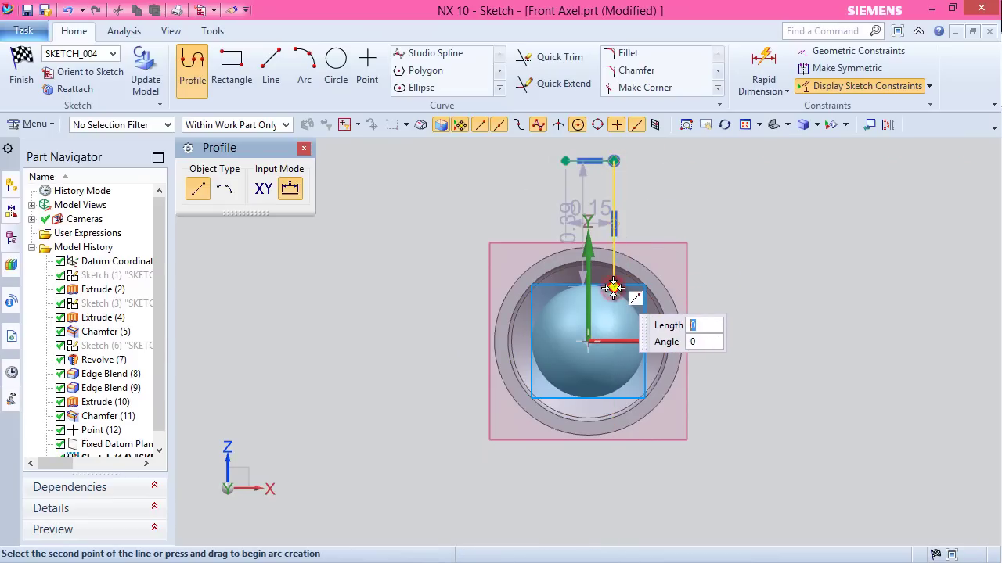
{"action": "right_click", "coordinate": [662, 201]}
{"action": "left_click", "coordinate": [698, 228]}
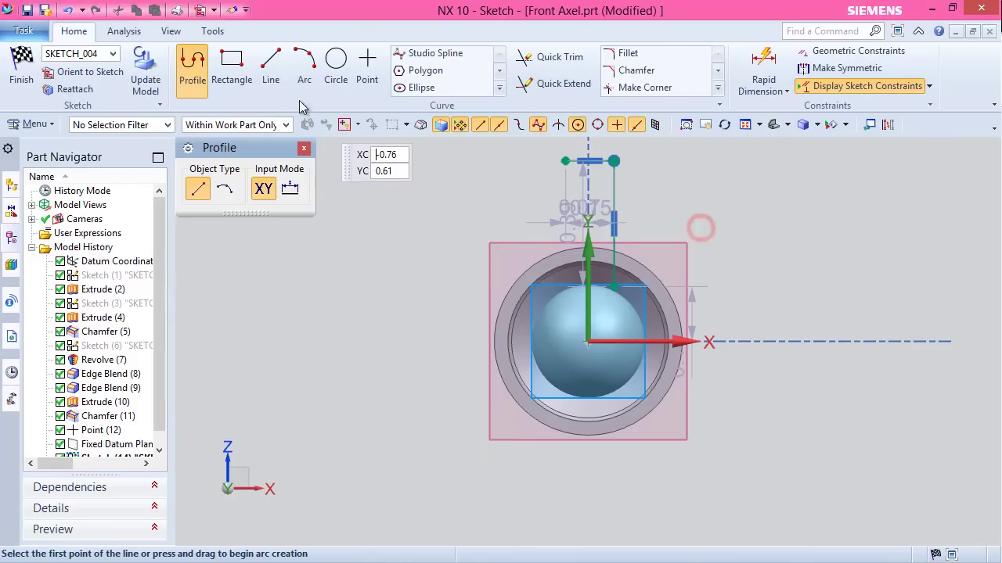
Sketch a vertical line about 0.36 in long down from the free end of the horizontal line above the ball
{"action": "left_click", "coordinate": [271, 71]}
{"action": "scroll", "coordinate": [590, 157], "scroll_direction": "down", "scroll_amount": 3}
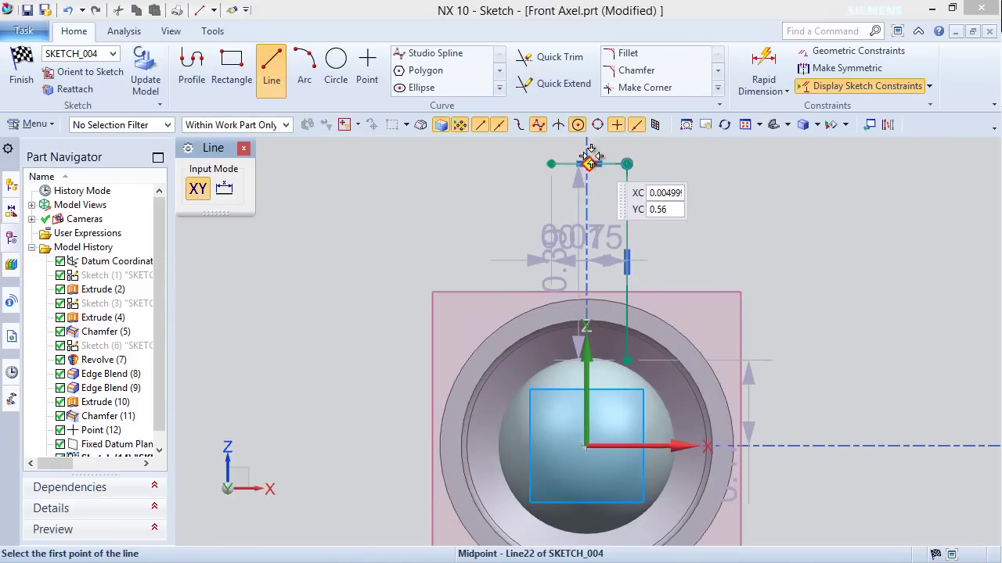
{"action": "left_click", "coordinate": [551, 164]}
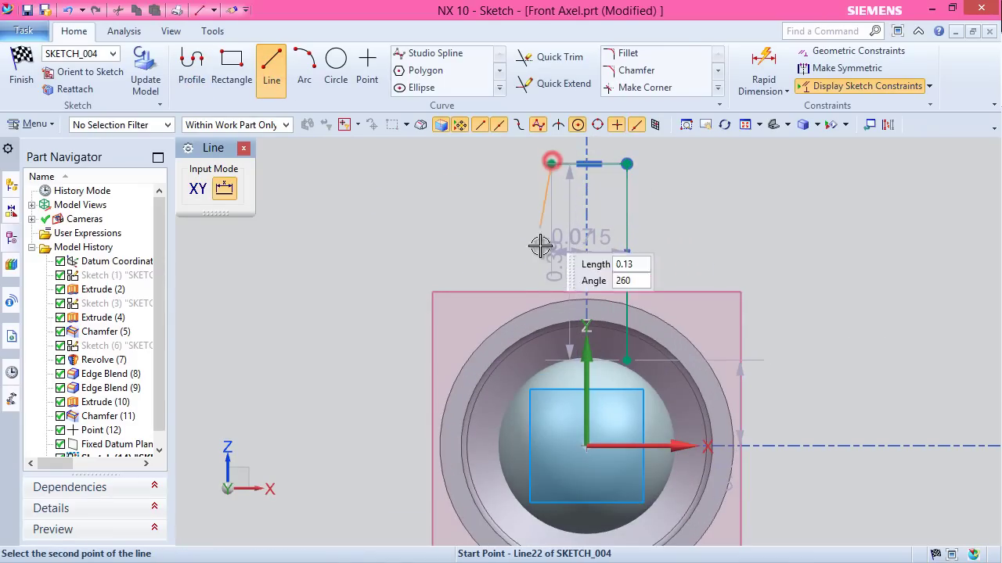
{"action": "left_click", "coordinate": [551, 344]}
{"action": "key", "text": "Escape"}
Constrain the midpoint of the horizontal line above the ball to align with the sketch origin
{"action": "scroll", "coordinate": [624, 191], "scroll_direction": "down", "scroll_amount": 2}
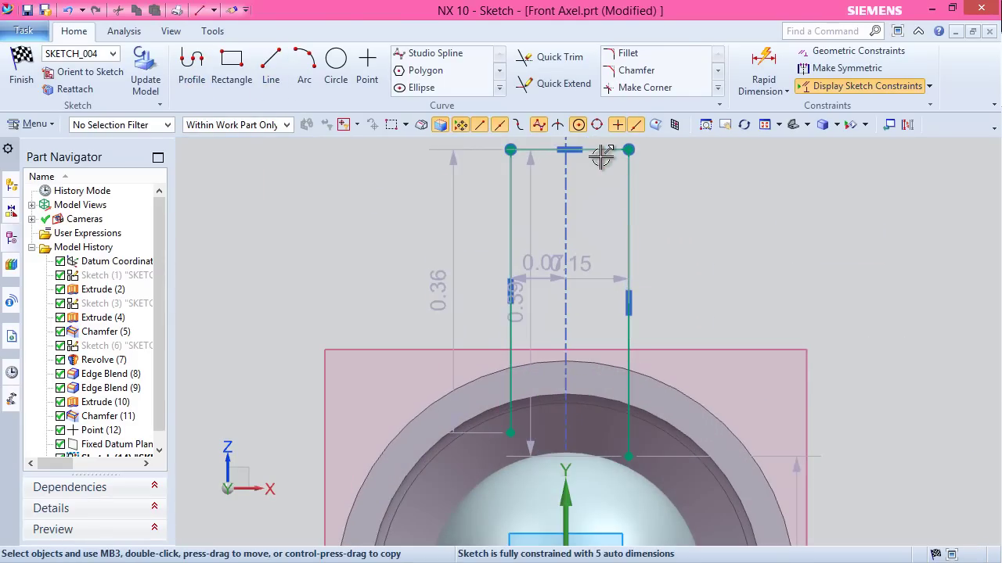
{"action": "left_click", "coordinate": [598, 148]}
{"action": "scroll", "coordinate": [577, 181], "scroll_direction": "up", "scroll_amount": 2}
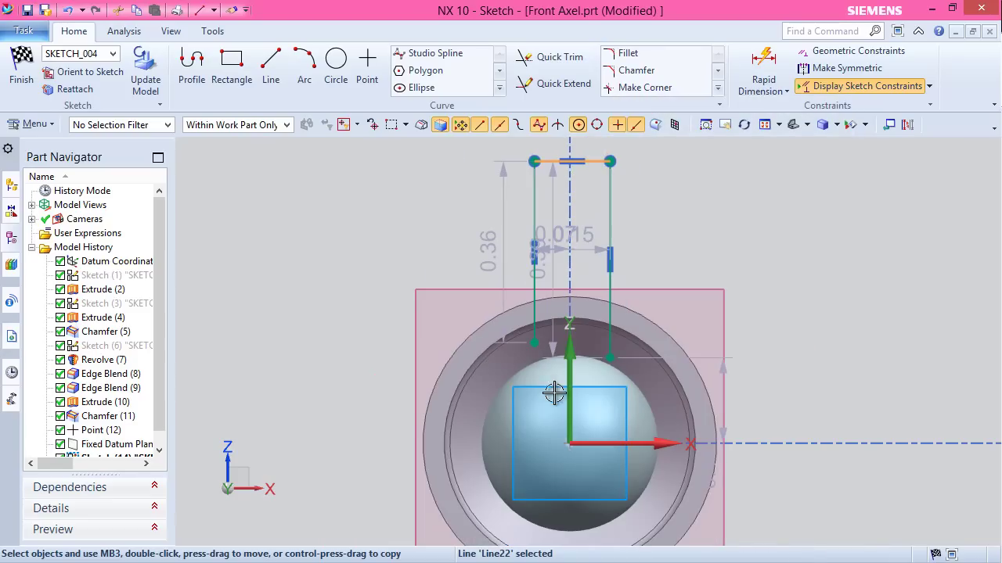
{"action": "left_click", "coordinate": [568, 443]}
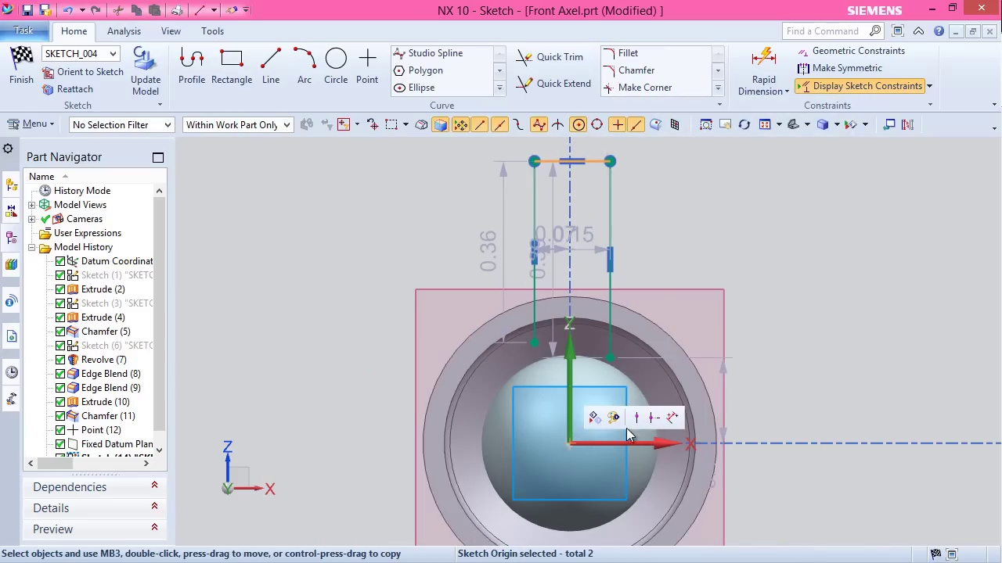
{"action": "left_click", "coordinate": [654, 419]}
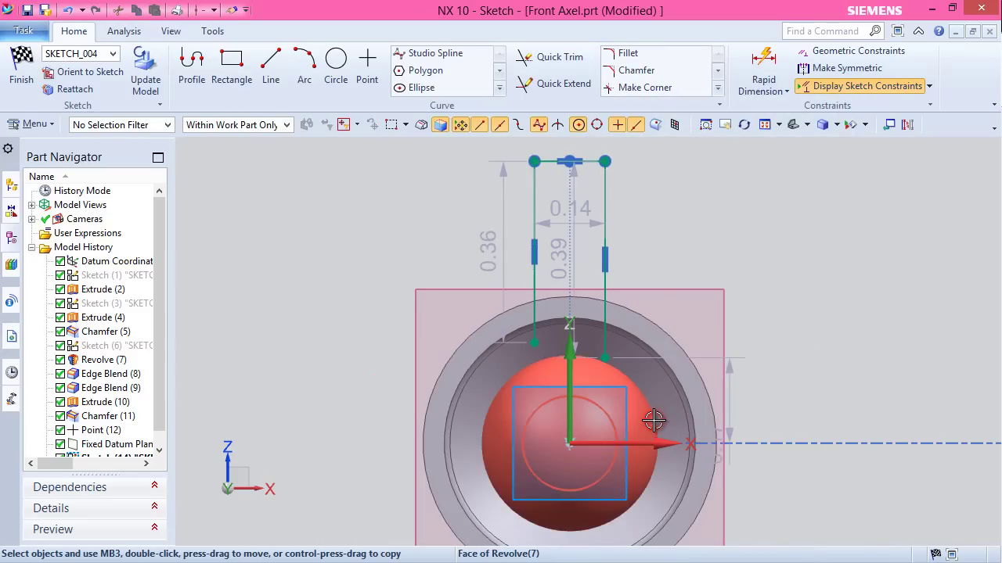
Constrain the two vertical lines of the profile to equal length
{"action": "left_click", "coordinate": [533, 191]}
{"action": "left_click", "coordinate": [605, 233]}
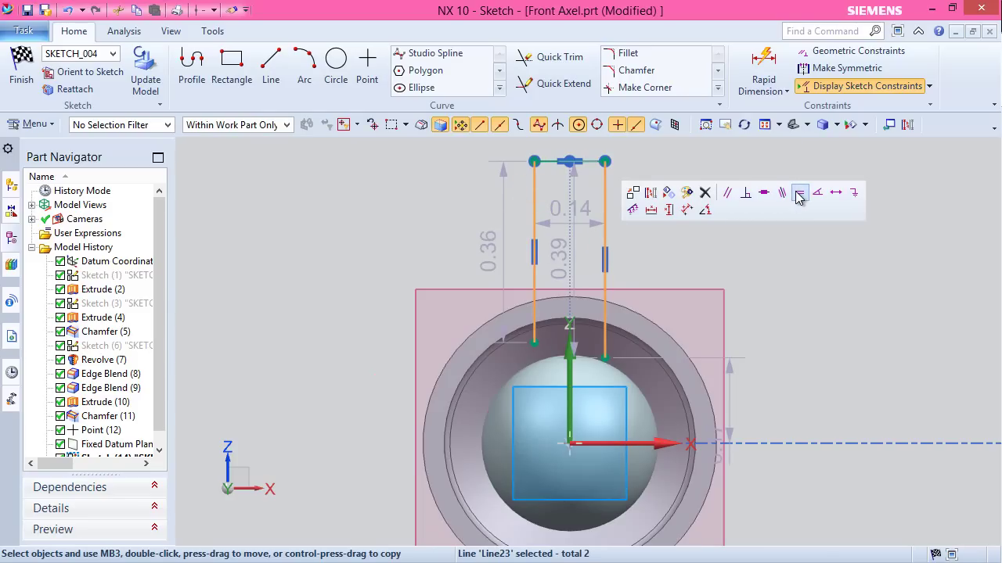
{"action": "left_click", "coordinate": [798, 194]}
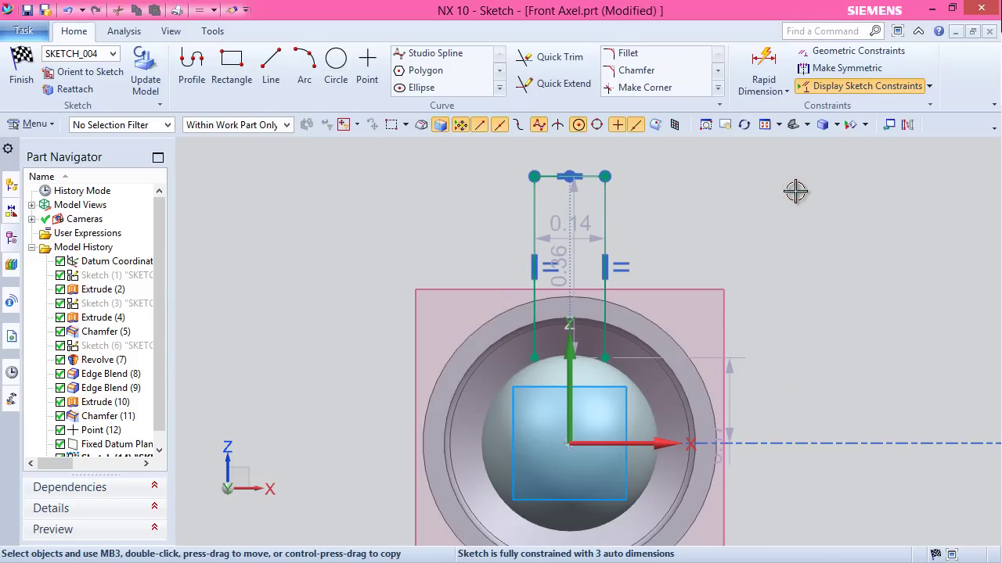
Close the profile with a three-point arc of about 0.07 in radius, bulging downward between the vertical lines' lower ends
{"action": "left_click", "coordinate": [305, 69]}
{"action": "scroll", "coordinate": [492, 391], "scroll_direction": "up", "scroll_amount": 2}
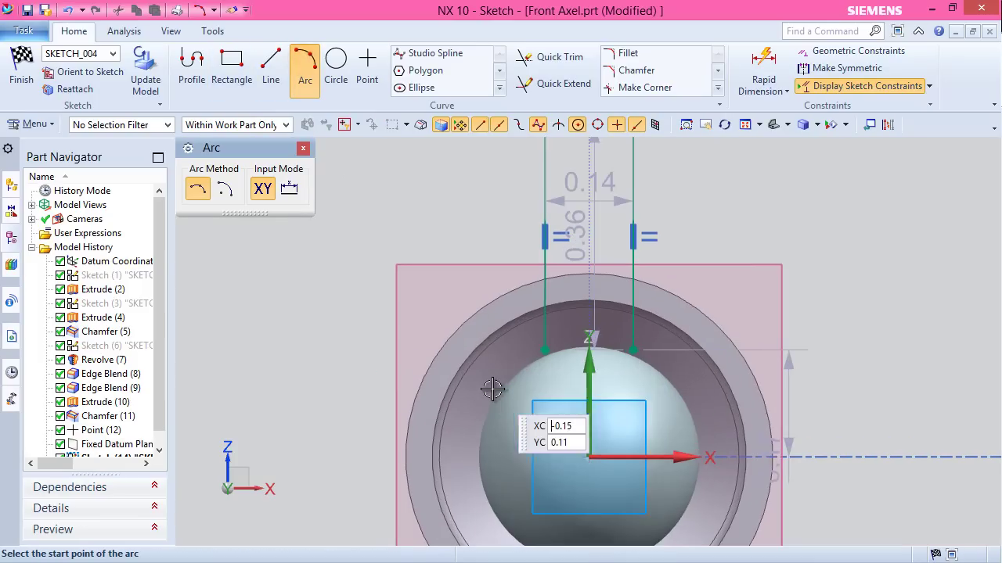
{"action": "left_click", "coordinate": [546, 352]}
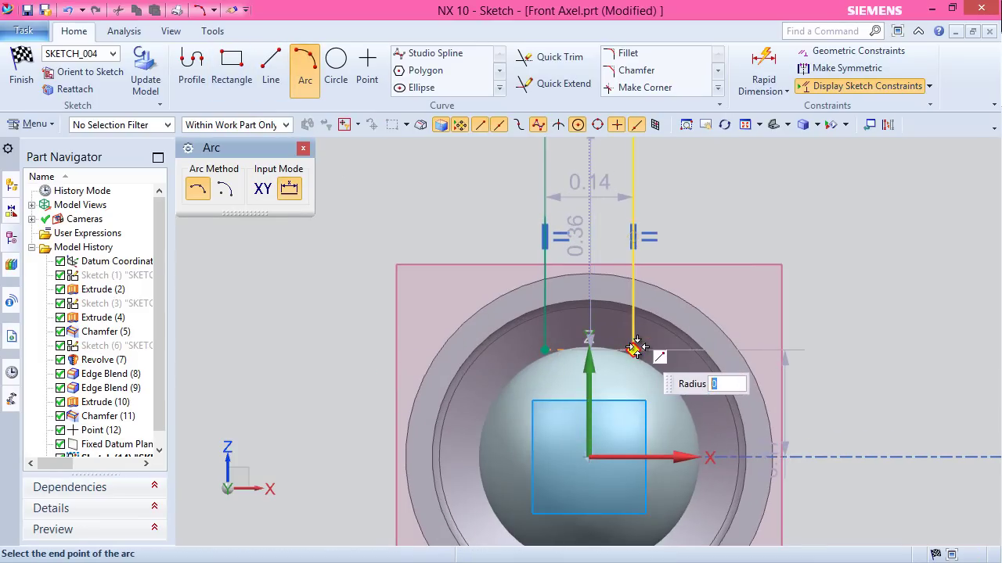
{"action": "left_click", "coordinate": [636, 347]}
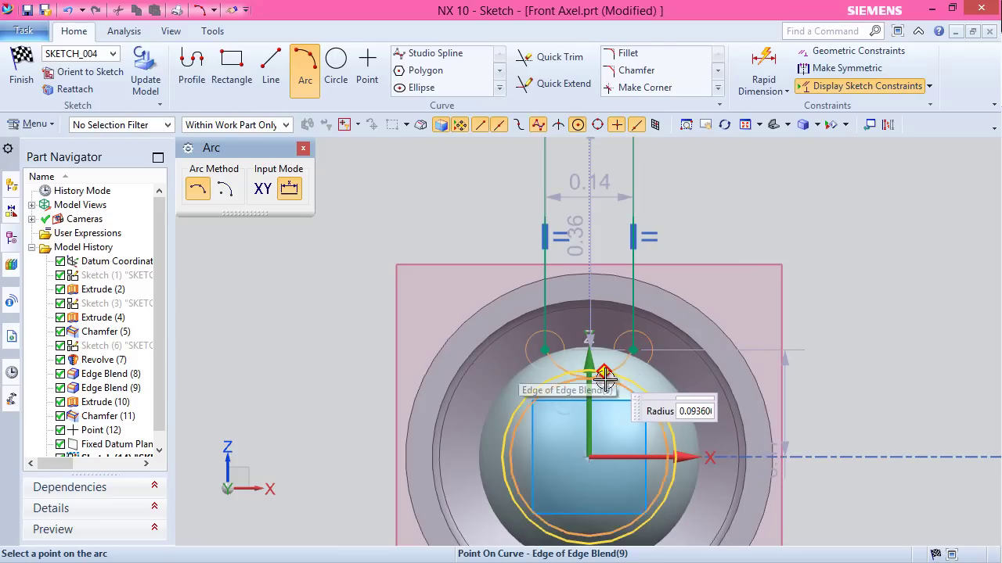
{"action": "scroll", "coordinate": [606, 378], "scroll_direction": "up", "scroll_amount": 3}
{"action": "left_click", "coordinate": [606, 381]}
{"action": "scroll", "coordinate": [600, 360], "scroll_direction": "down", "scroll_amount": 3}
{"action": "key", "text": "Escape"}
Move the arc's radius dimension clear of the geometry and set it to 0.03125 in
{"action": "scroll", "coordinate": [624, 268], "scroll_direction": "down", "scroll_amount": 2}
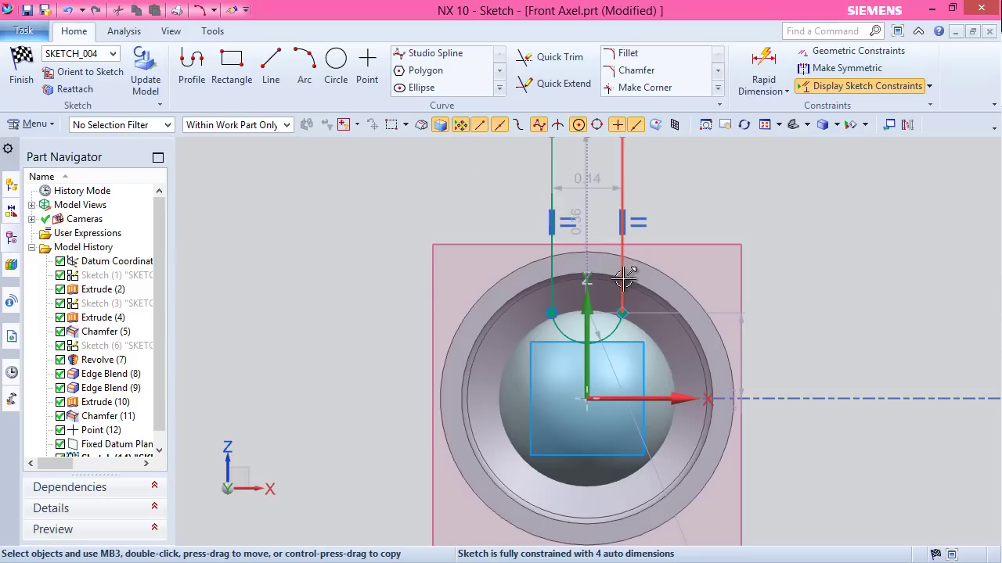
{"action": "scroll", "coordinate": [710, 447], "scroll_direction": "down", "scroll_amount": 3}
{"action": "left_click_drag", "start_coordinate": [723, 532], "coordinate": [769, 335]}
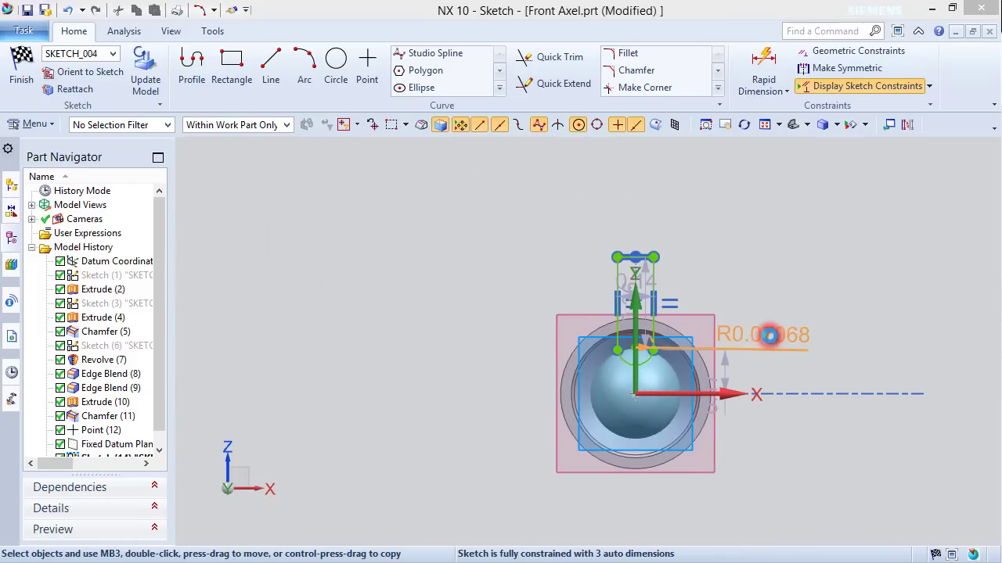
{"action": "double_click", "coordinate": [769, 335]}
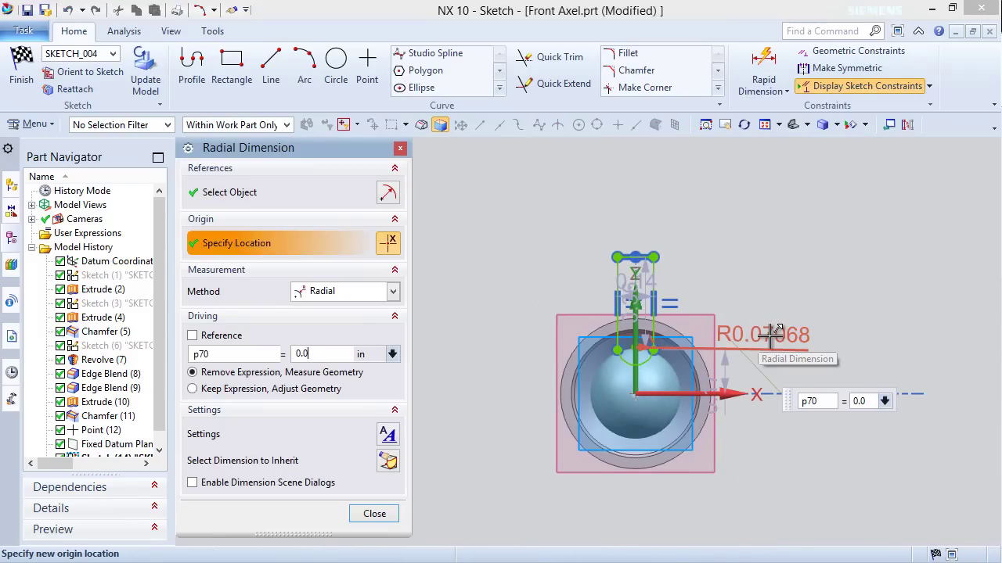
{"action": "key", "text": "Return"}
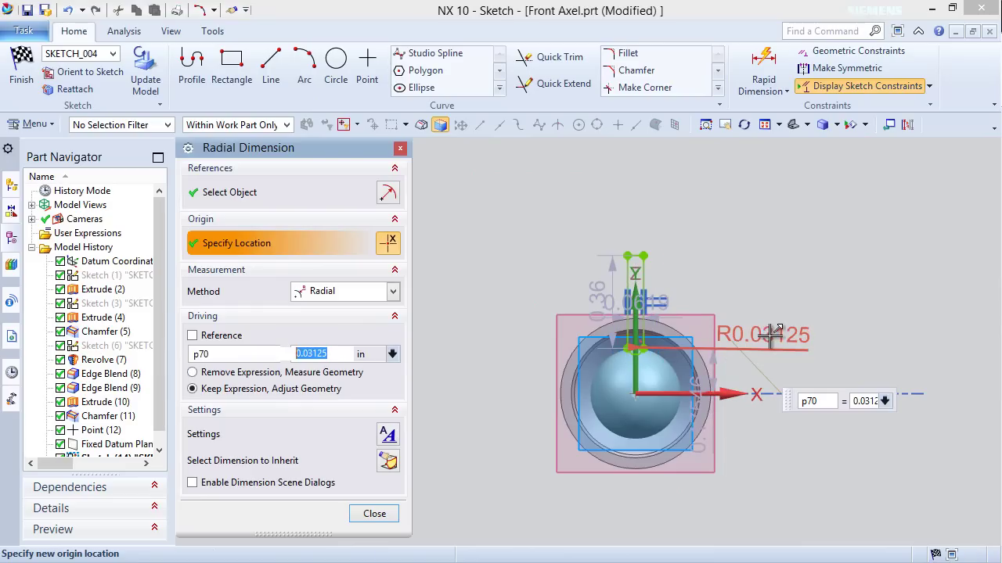
{"action": "left_click", "coordinate": [374, 515]}
Shift the automatic height dimension outward and dimension the profile's top line to the arc's centre as 0.5 in
{"action": "scroll", "coordinate": [783, 351], "scroll_direction": "up", "scroll_amount": 5}
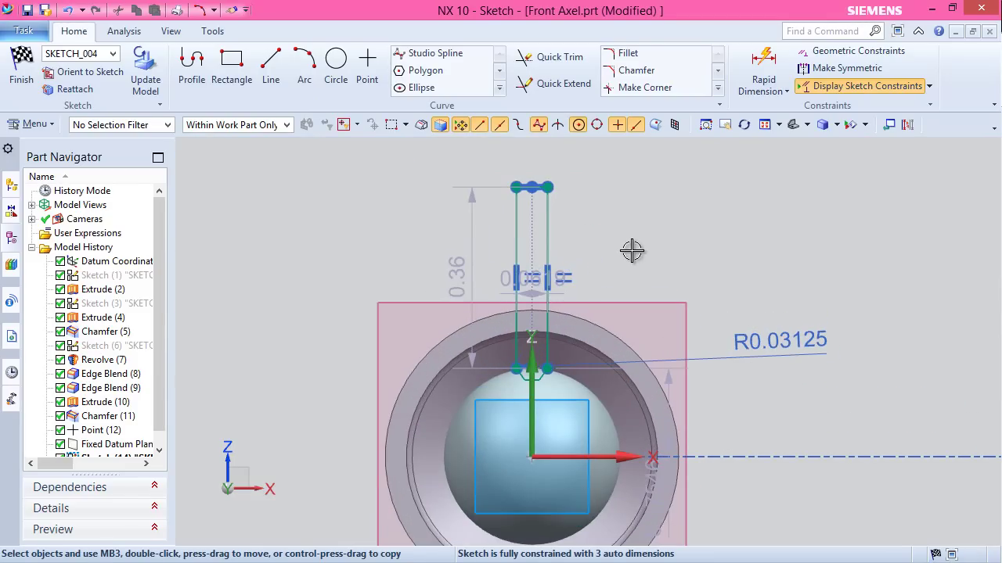
{"action": "left_click_drag", "start_coordinate": [457, 270], "coordinate": [414, 270]}
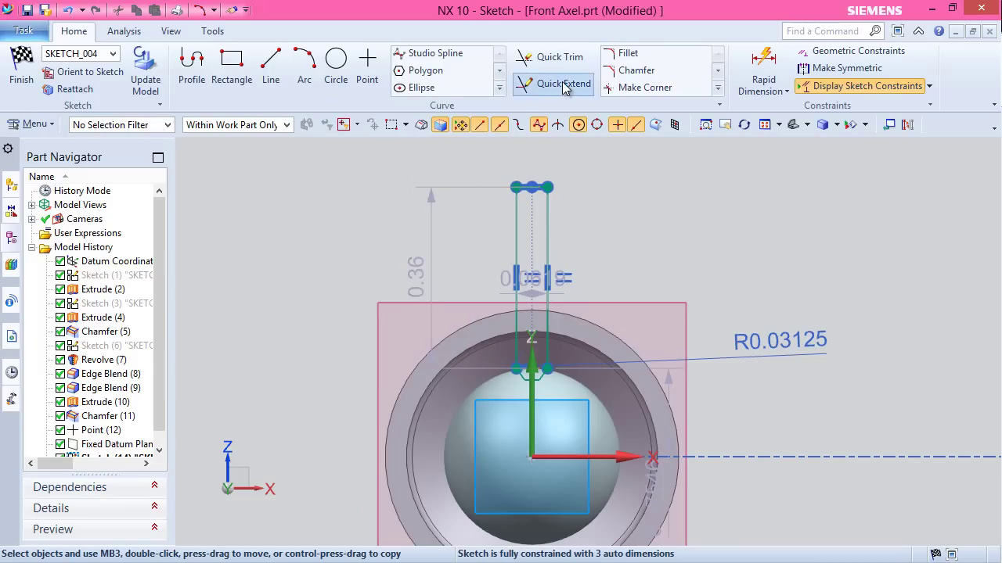
{"action": "left_click", "coordinate": [763, 61]}
{"action": "scroll", "coordinate": [513, 172], "scroll_direction": "up", "scroll_amount": 2}
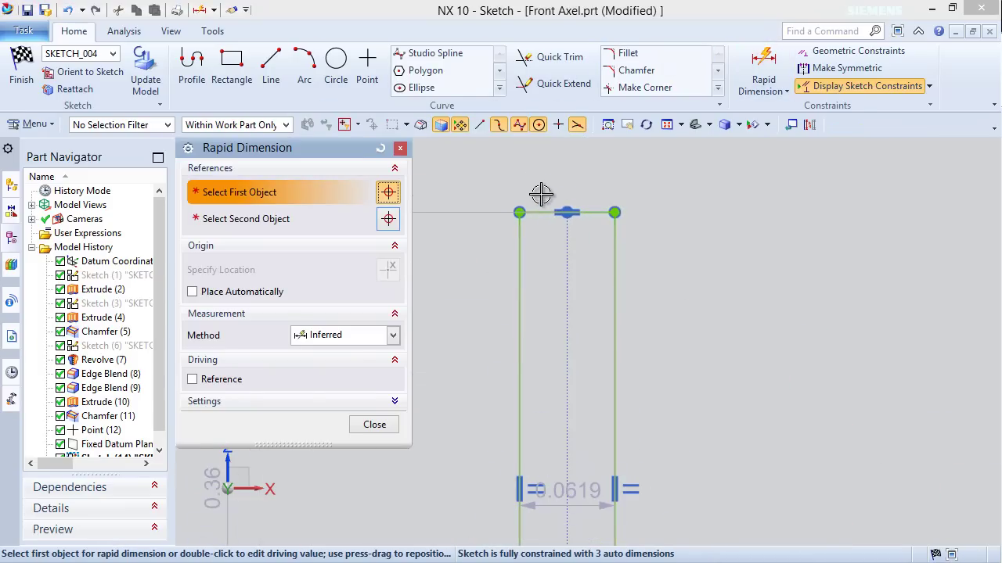
{"action": "left_click", "coordinate": [538, 207]}
{"action": "scroll", "coordinate": [544, 205], "scroll_direction": "down", "scroll_amount": 2}
{"action": "scroll", "coordinate": [548, 296], "scroll_direction": "up", "scroll_amount": 2}
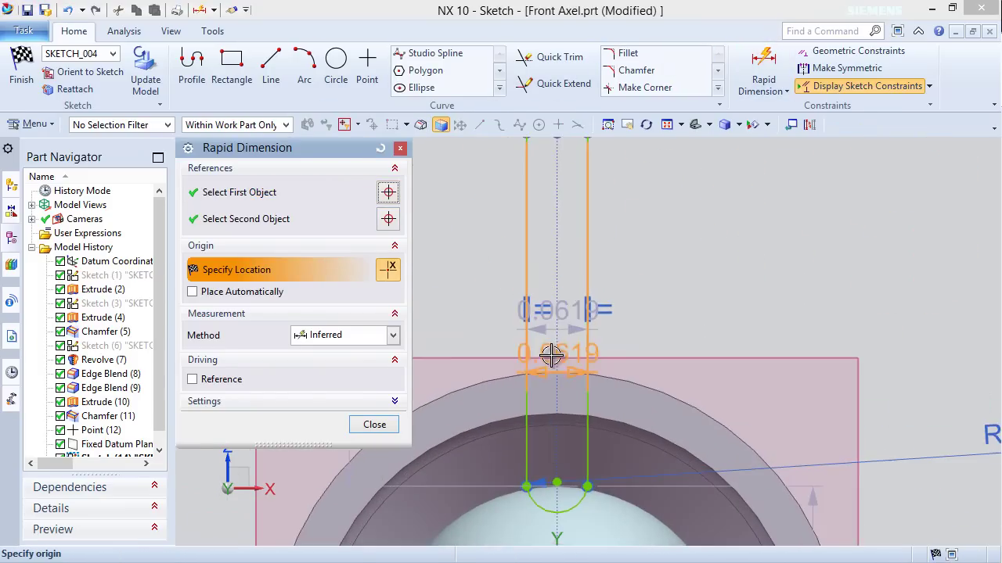
{"action": "left_click", "coordinate": [561, 476]}
{"action": "left_click", "coordinate": [577, 480]}
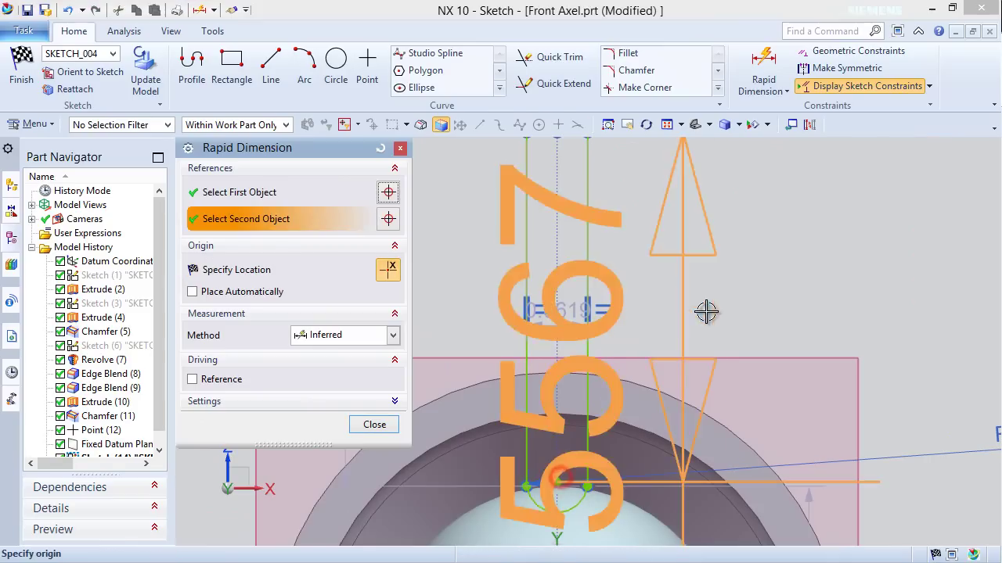
{"action": "left_click", "coordinate": [733, 291]}
{"action": "type", "text": ".5"}
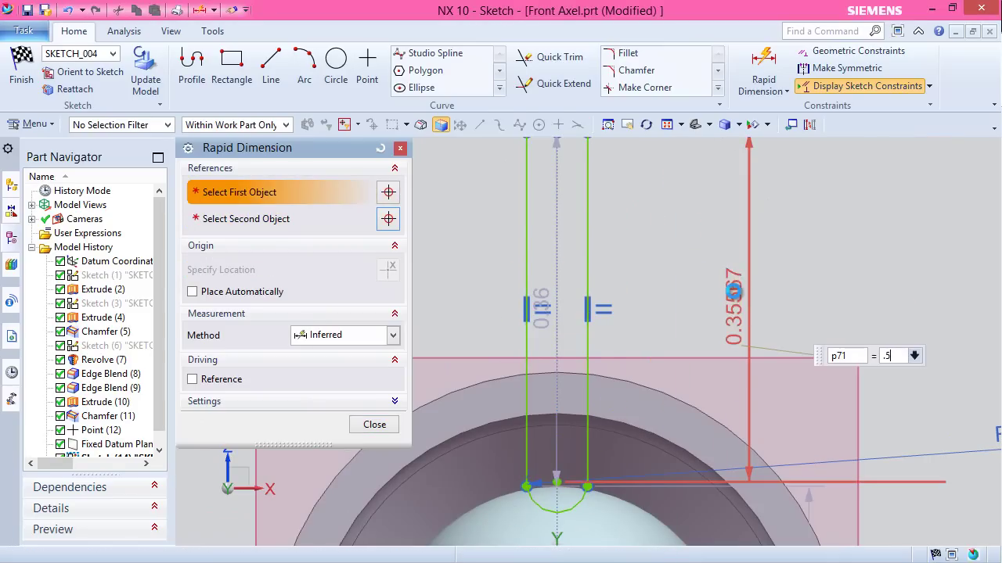
{"action": "key", "text": "Return"}
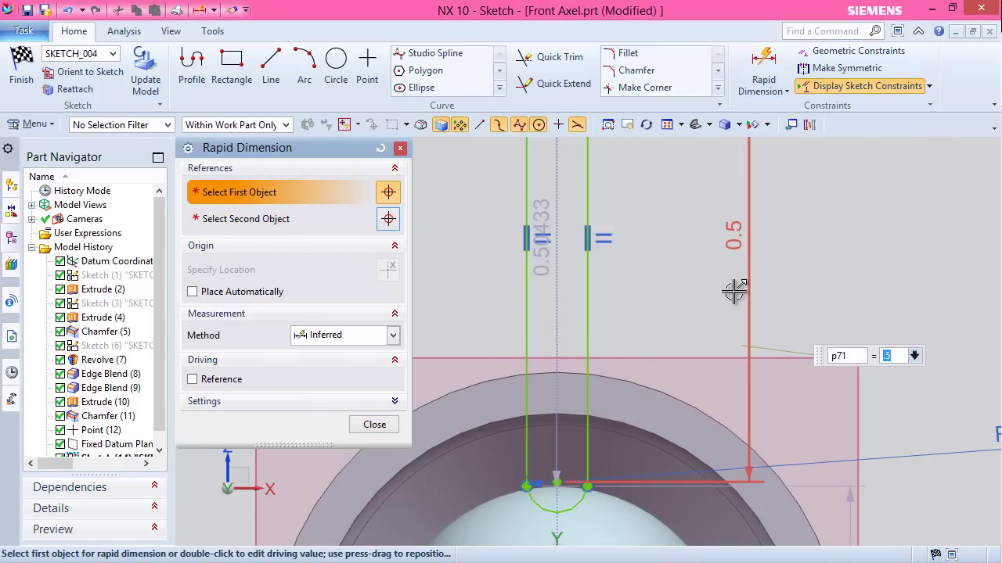
{"action": "left_click", "coordinate": [372, 425]}
Dimension the distance from the profile's top line to the sketch origin as 0.56 in
{"action": "scroll", "coordinate": [436, 369], "scroll_direction": "down", "scroll_amount": 3}
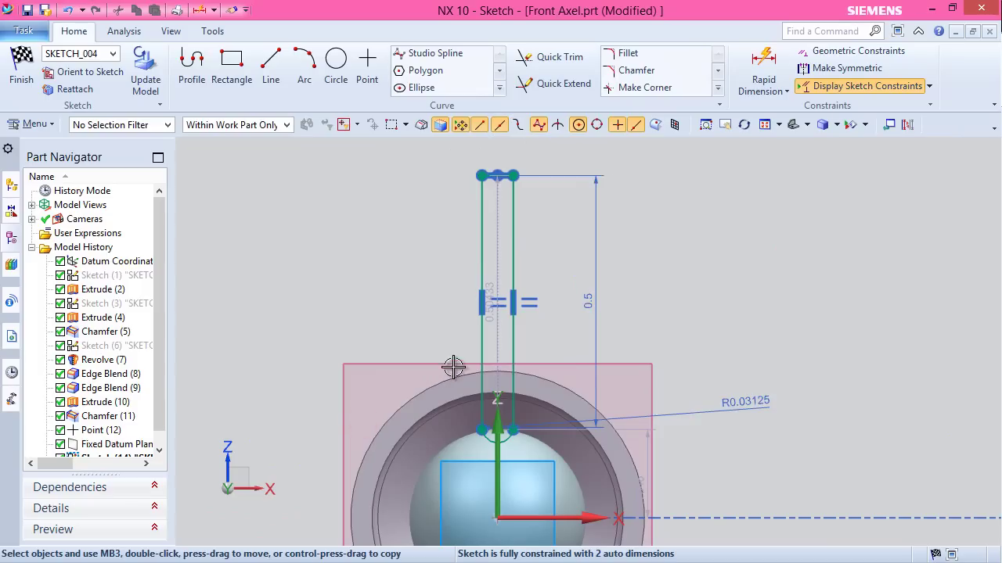
{"action": "left_click", "coordinate": [764, 62]}
{"action": "scroll", "coordinate": [448, 173], "scroll_direction": "up", "scroll_amount": 4}
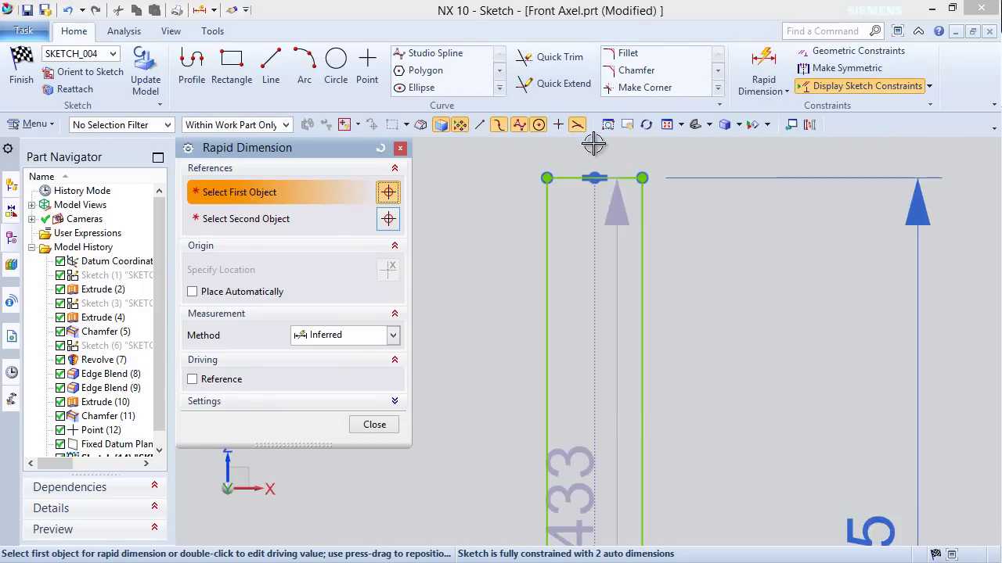
{"action": "left_click", "coordinate": [569, 174]}
{"action": "scroll", "coordinate": [569, 174], "scroll_direction": "up", "scroll_amount": 2}
{"action": "scroll", "coordinate": [569, 173], "scroll_direction": "down", "scroll_amount": 7}
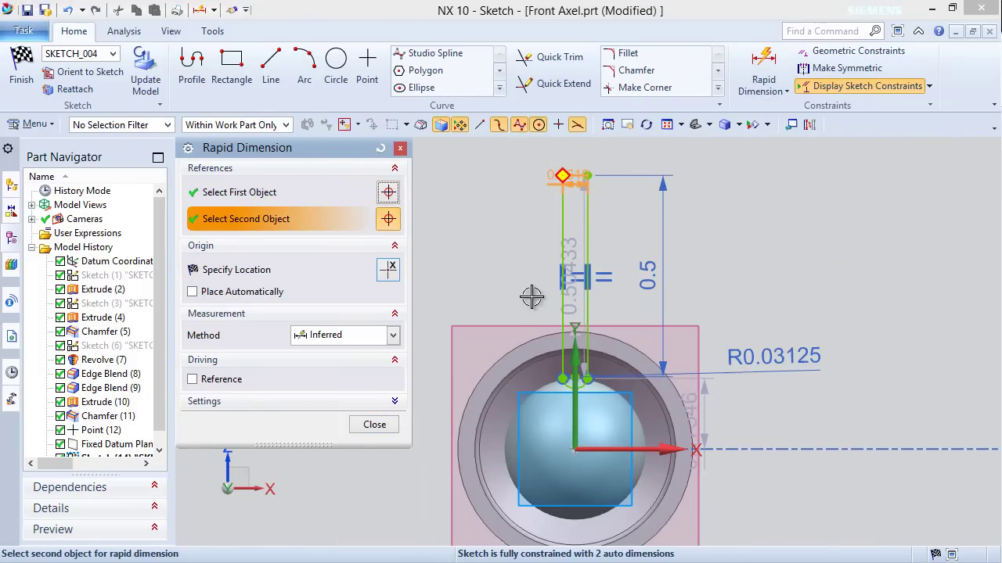
{"action": "left_click", "coordinate": [574, 451]}
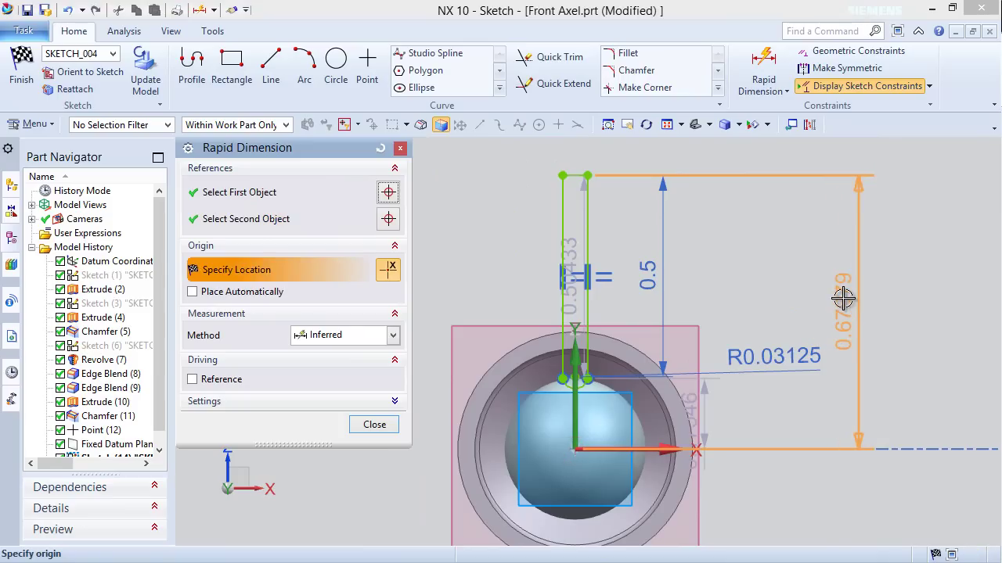
{"action": "left_click", "coordinate": [842, 298]}
{"action": "double_click", "coordinate": [842, 297]}
{"action": "type", "text": ".56"}
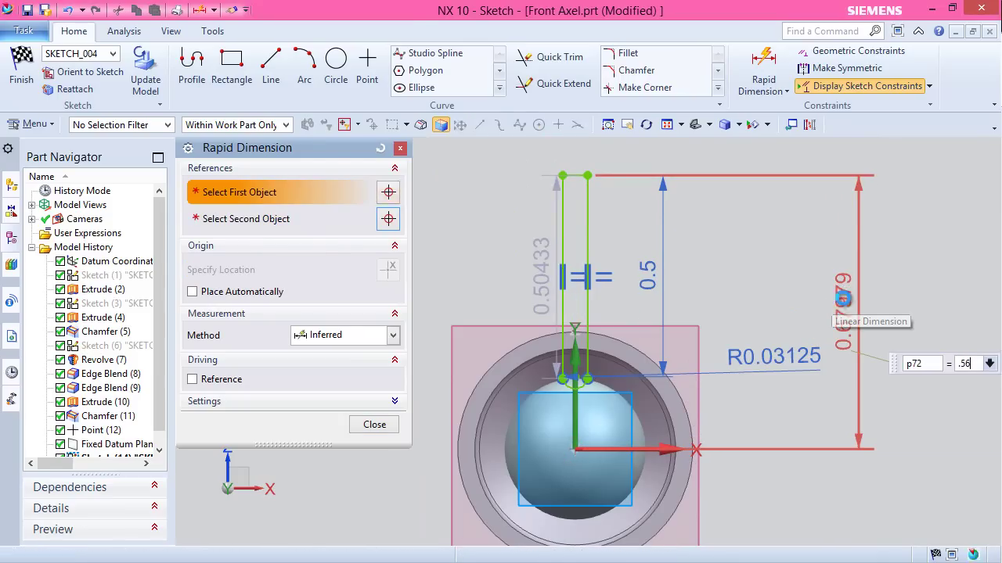
{"action": "key", "text": "Return"}
{"action": "left_click", "coordinate": [385, 423]}
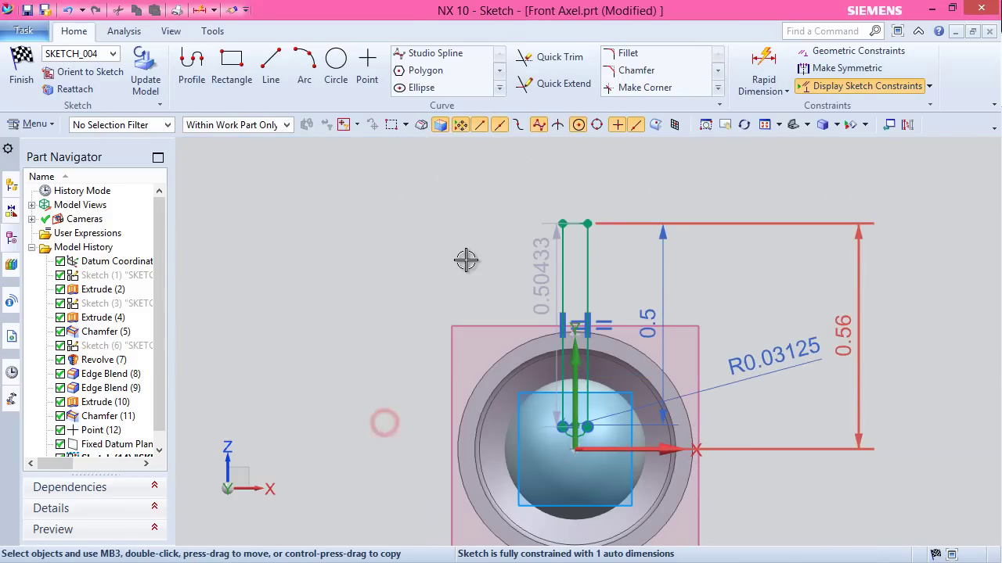
Constrain the profile's bottom arc tangent to the adjoining vertical line
{"action": "scroll", "coordinate": [567, 477], "scroll_direction": "up", "scroll_amount": 6}
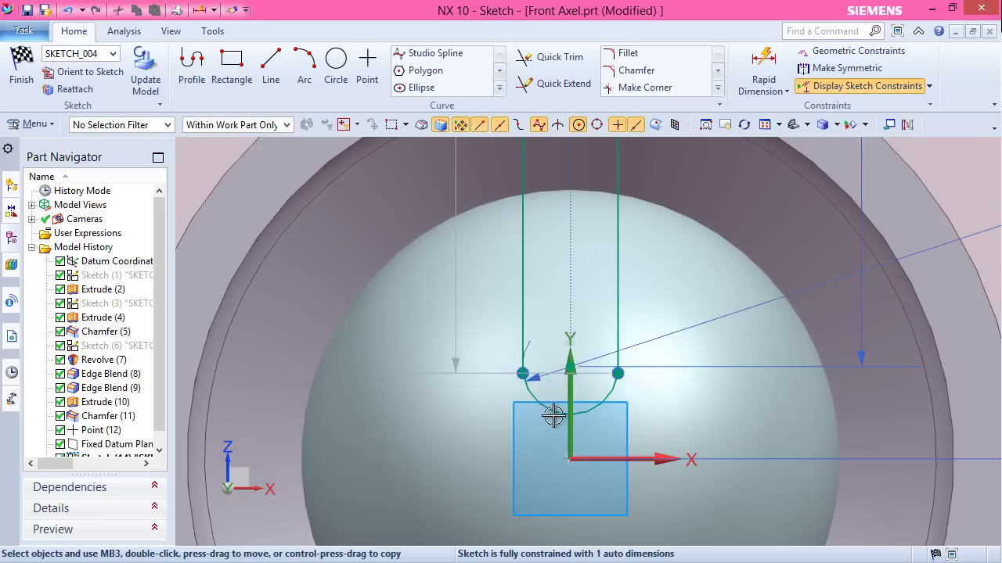
{"action": "scroll", "coordinate": [541, 425], "scroll_direction": "up", "scroll_amount": 3}
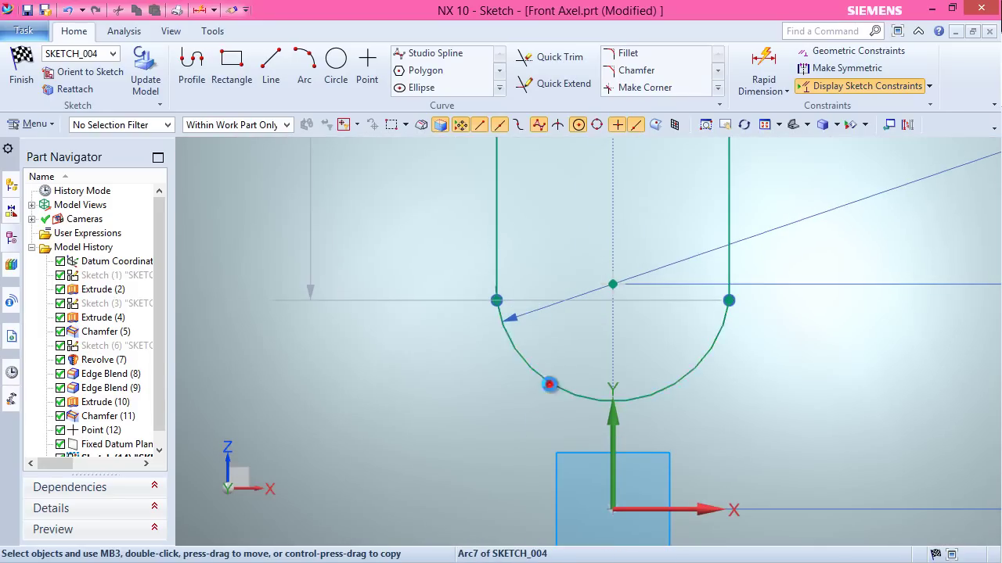
{"action": "left_click", "coordinate": [550, 383]}
{"action": "left_click", "coordinate": [493, 217]}
{"action": "left_click", "coordinate": [612, 190]}
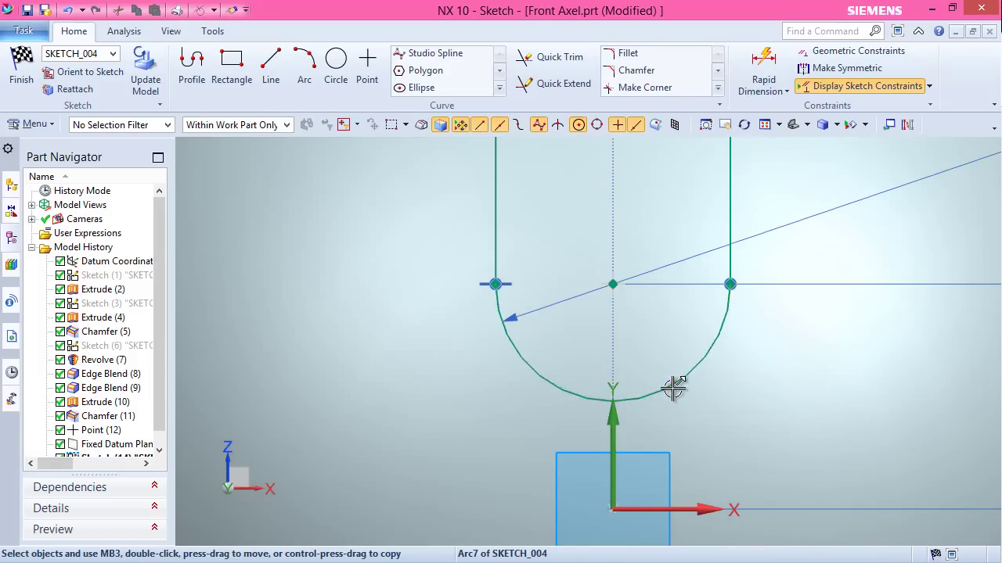
Finish the slot profile sketch and hide the datum plane through the ball's centre
{"action": "scroll", "coordinate": [599, 392], "scroll_direction": "down", "scroll_amount": 10}
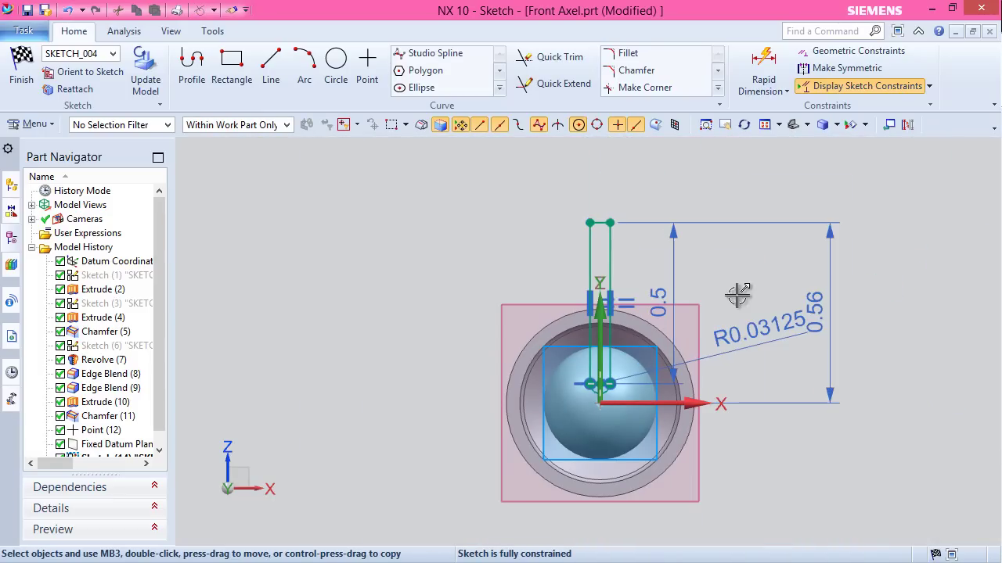
{"action": "right_click", "coordinate": [747, 162]}
{"action": "left_click", "coordinate": [762, 171]}
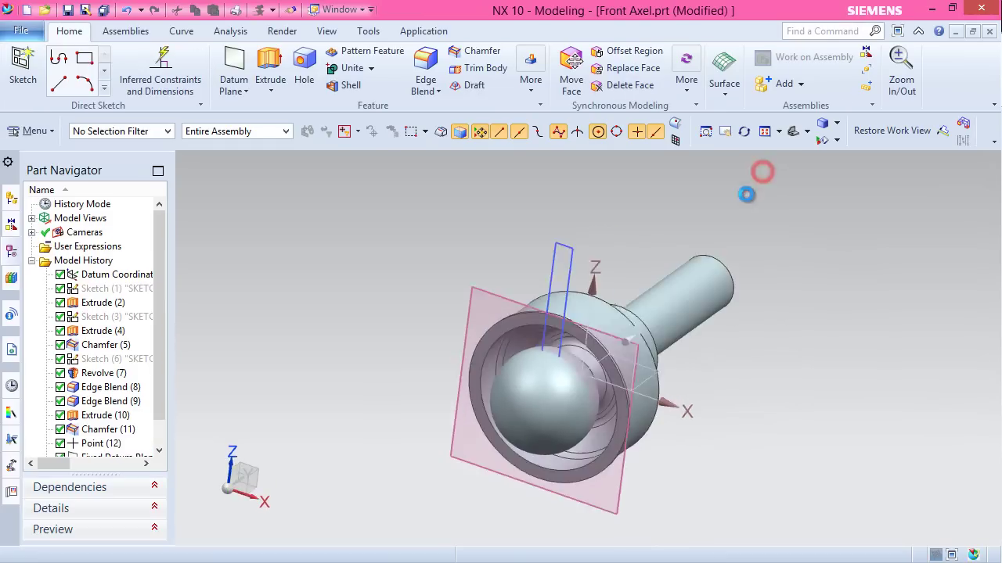
{"action": "left_click", "coordinate": [427, 293]}
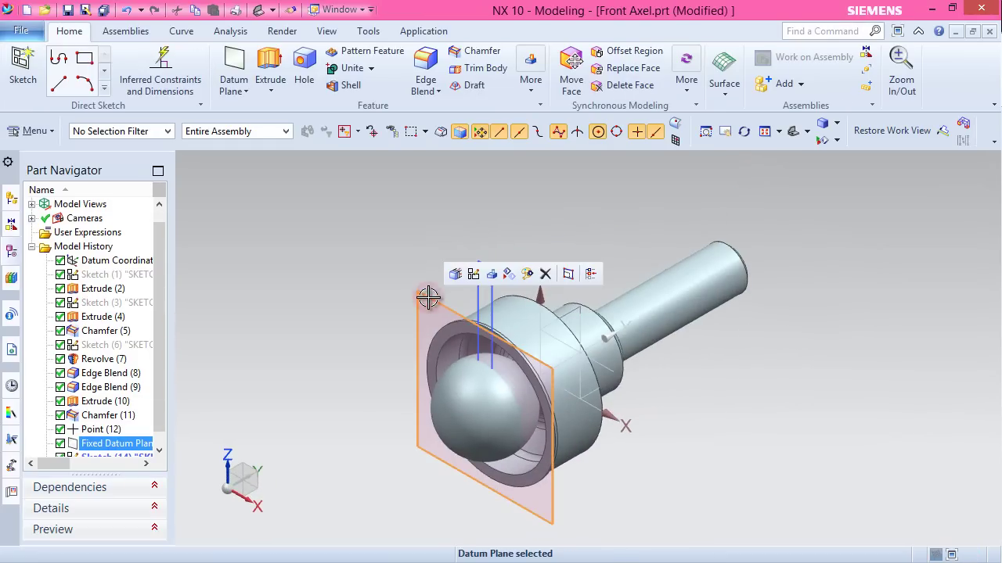
{"action": "left_click", "coordinate": [491, 274]}
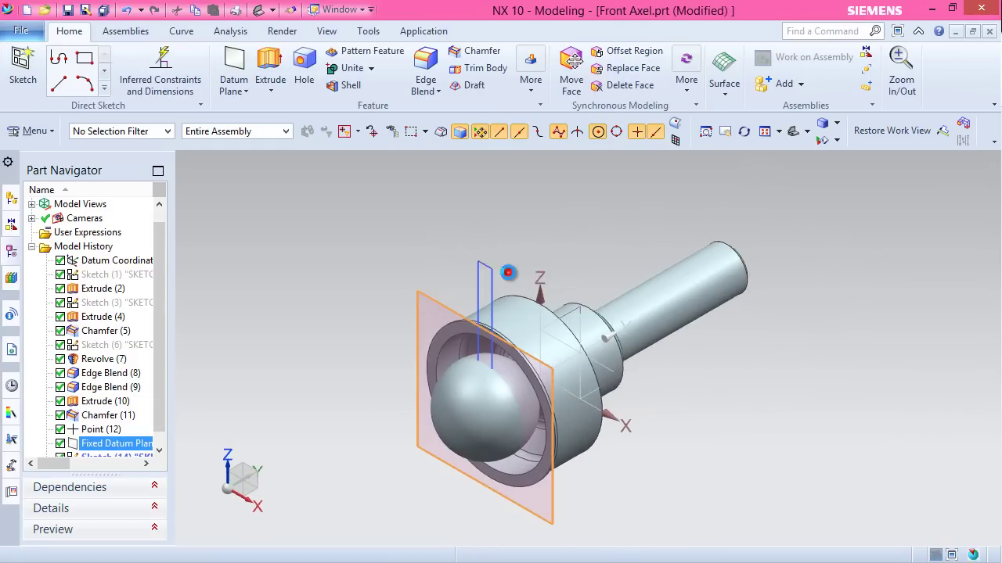
Save the part and revolve the slot profile 360° about its top line, subtracting it from the ball and rim
{"action": "left_click", "coordinate": [67, 10]}
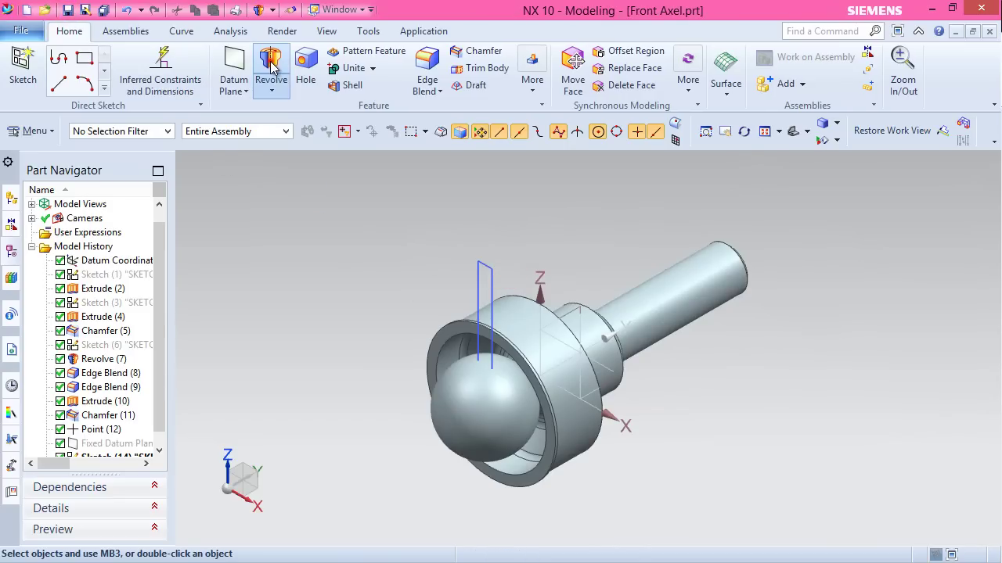
{"action": "left_click", "coordinate": [270, 72]}
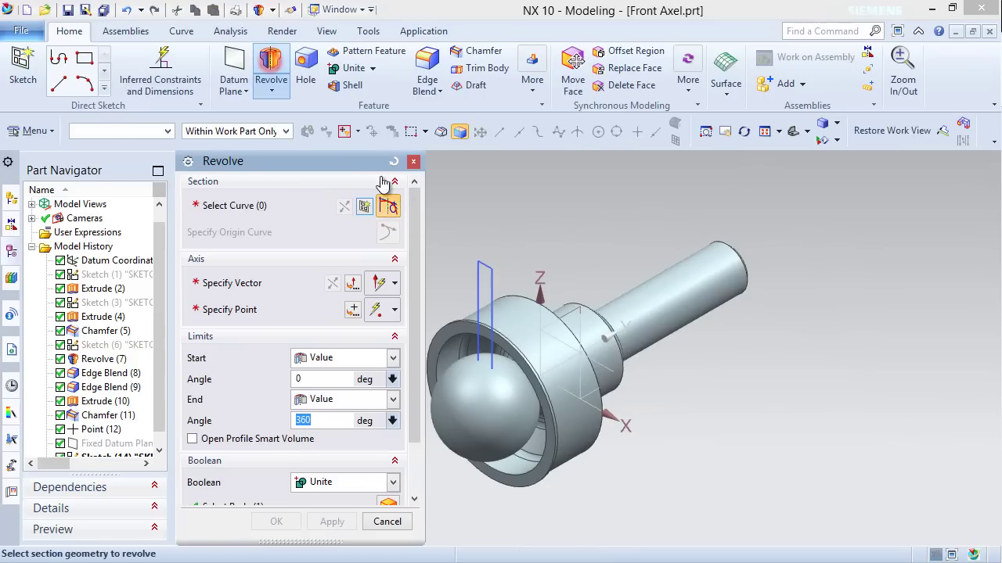
{"action": "left_click", "coordinate": [485, 291]}
{"action": "left_click", "coordinate": [252, 287]}
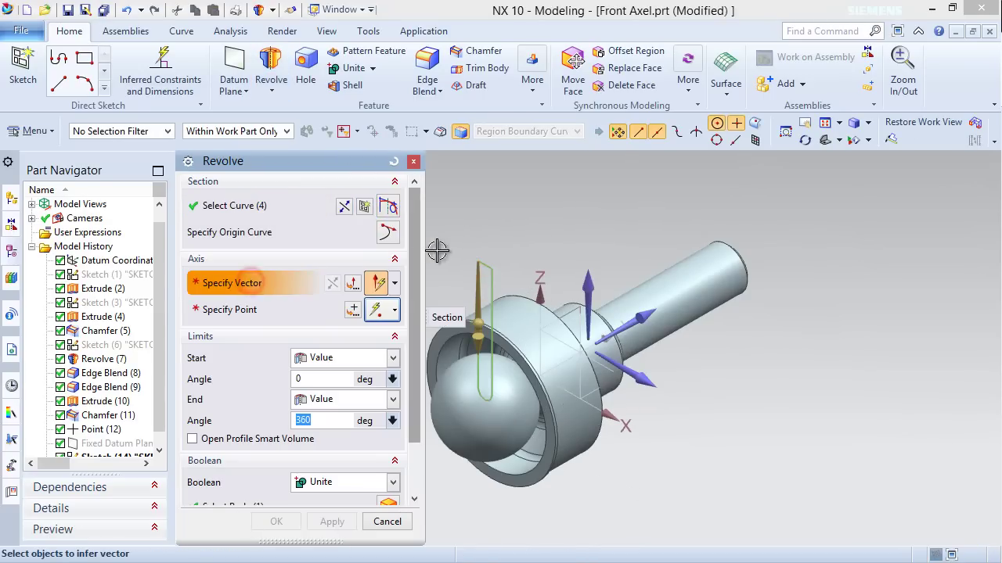
{"action": "scroll", "coordinate": [466, 267], "scroll_direction": "up", "scroll_amount": 3}
{"action": "scroll", "coordinate": [513, 268], "scroll_direction": "up", "scroll_amount": 3}
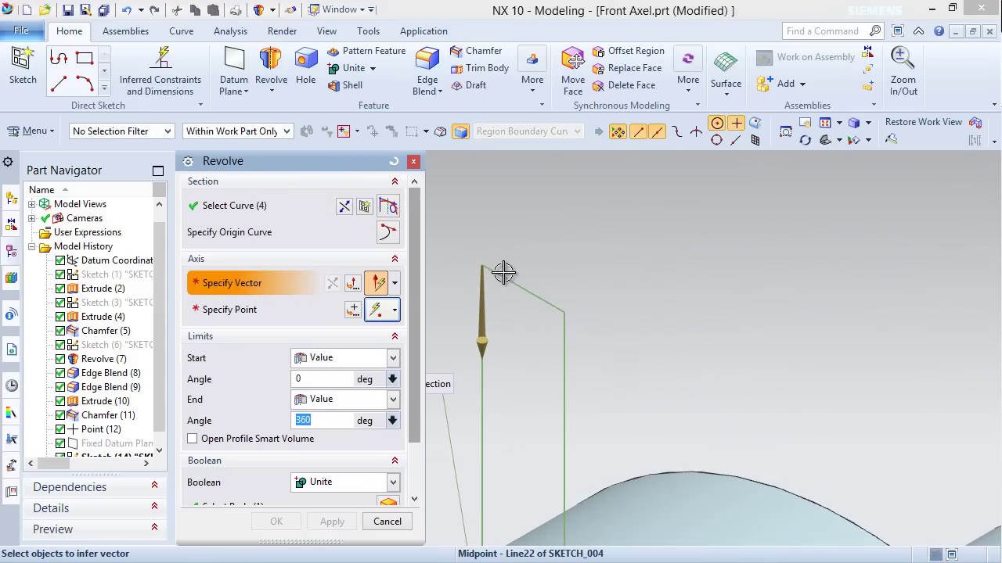
{"action": "left_click", "coordinate": [496, 279]}
{"action": "scroll", "coordinate": [530, 206], "scroll_direction": "down", "scroll_amount": 2}
{"action": "scroll", "coordinate": [606, 335], "scroll_direction": "down", "scroll_amount": 4}
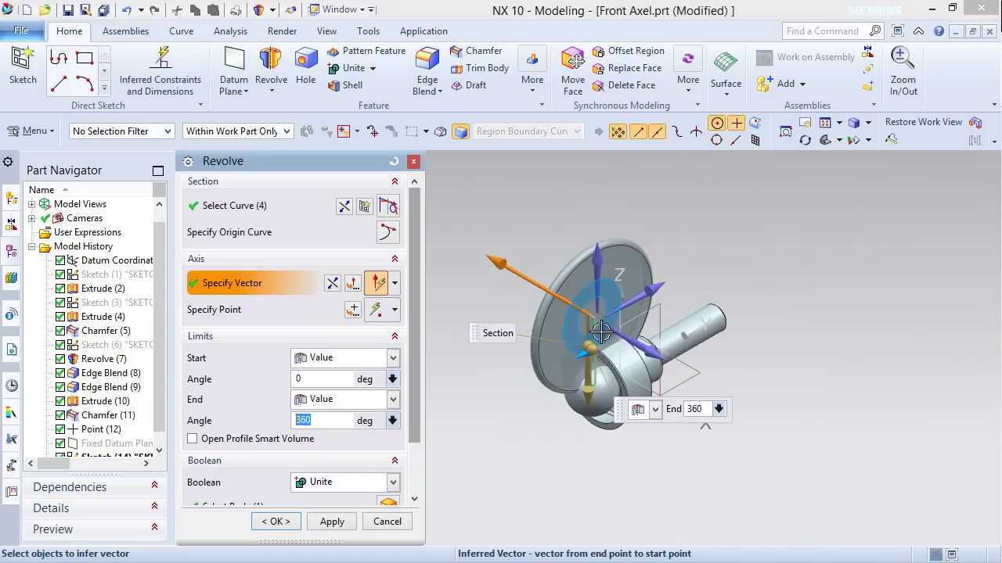
{"action": "left_click", "coordinate": [384, 482]}
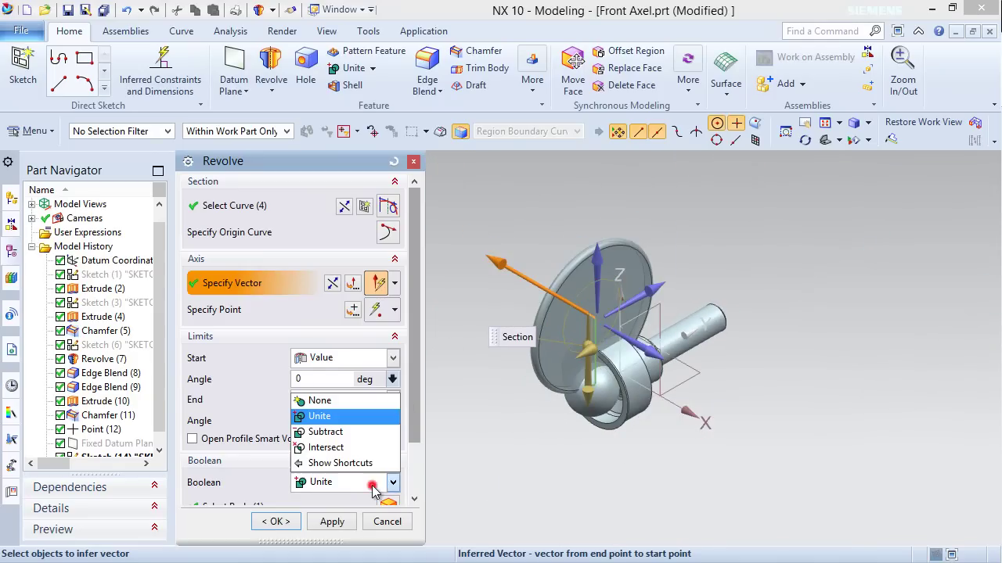
{"action": "left_click", "coordinate": [329, 435]}
{"action": "left_click", "coordinate": [281, 522]}
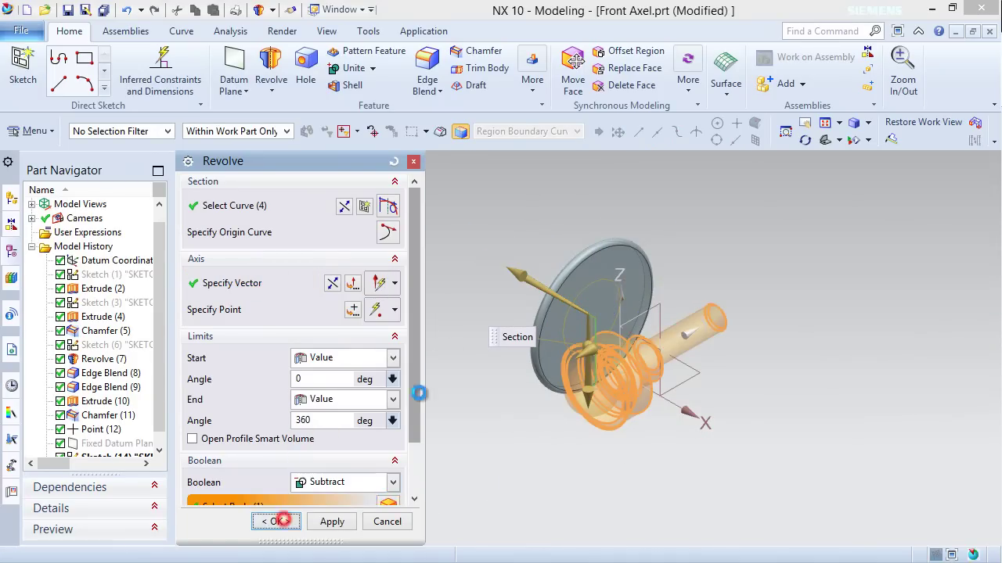
Hide the slot profile sketch, inspect the cut from behind and save the part
{"action": "scroll", "coordinate": [628, 375], "scroll_direction": "up", "scroll_amount": 5}
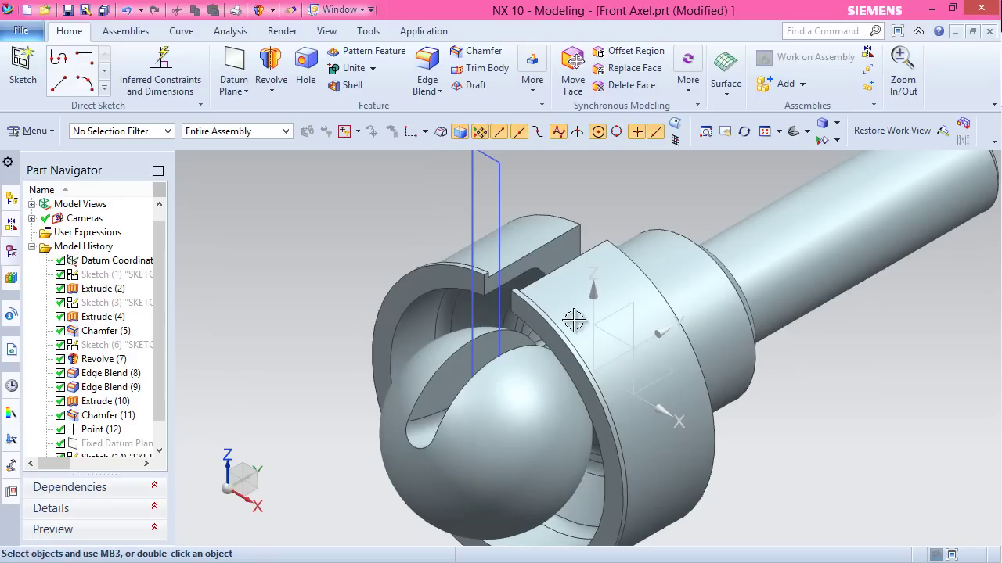
{"action": "left_click", "coordinate": [500, 193]}
{"action": "left_click", "coordinate": [582, 170]}
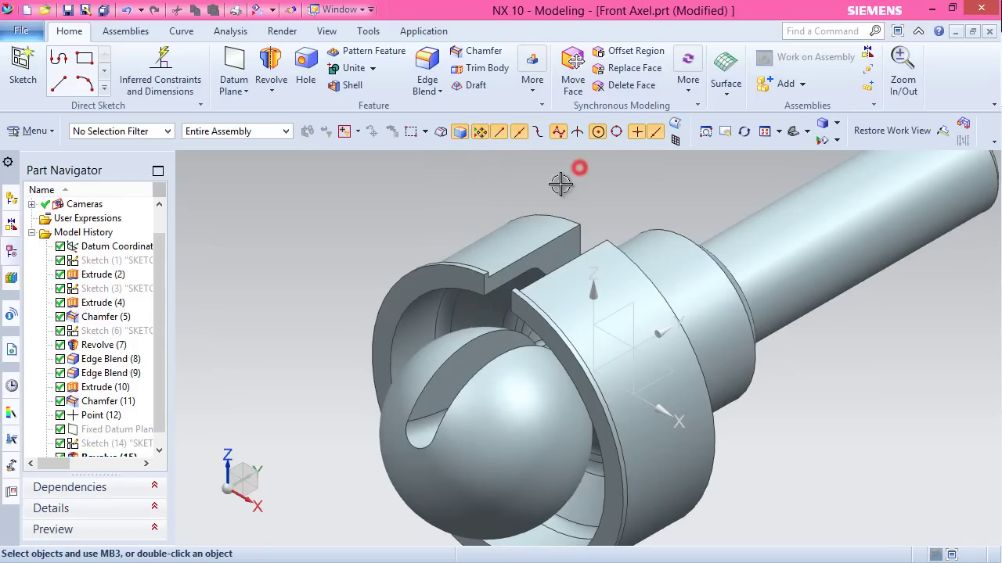
{"action": "middle_click_drag", "start_coordinate": [498, 366], "coordinate": [447, 429]}
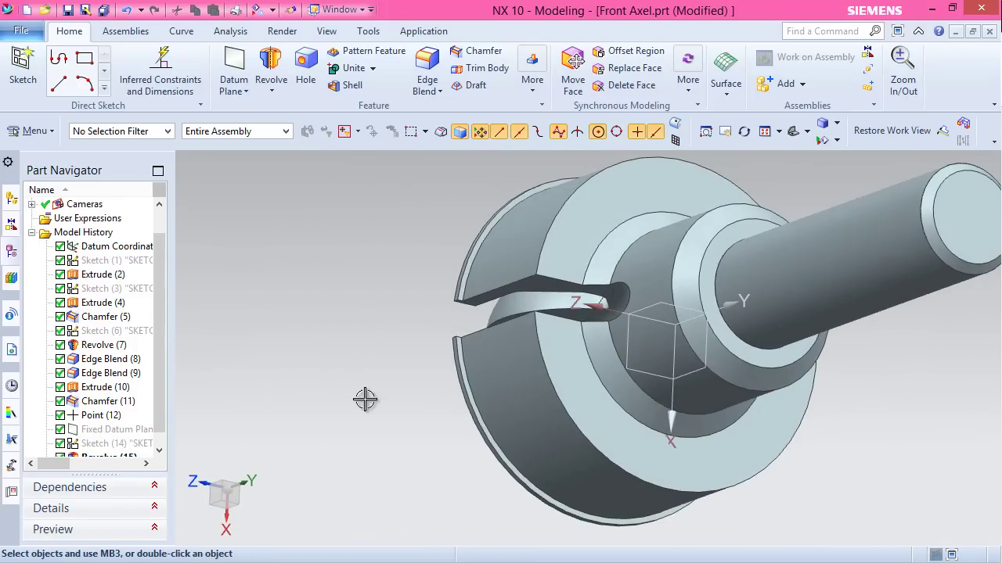
{"action": "key", "text": "Home"}
{"action": "key", "text": "ctrl+s"}
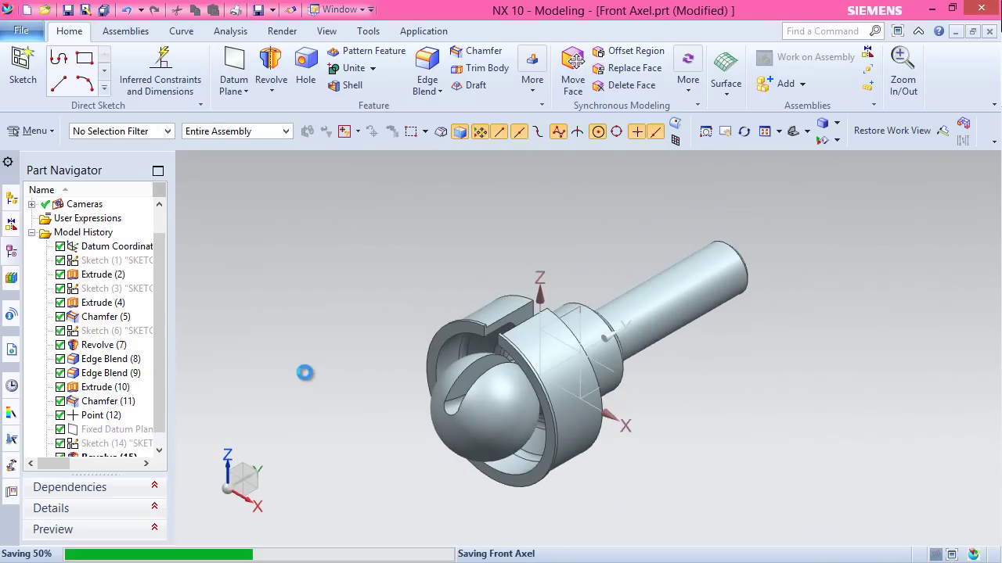
Mirror the revolved slot cut about the XY plane of the datum coordinate system and save the part
{"action": "left_click", "coordinate": [539, 87]}
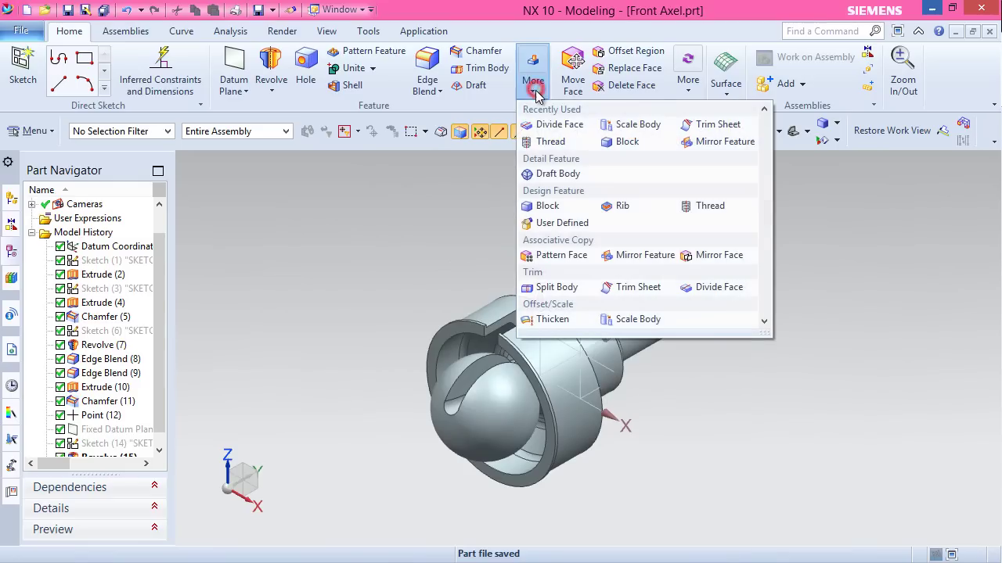
{"action": "left_click", "coordinate": [695, 136]}
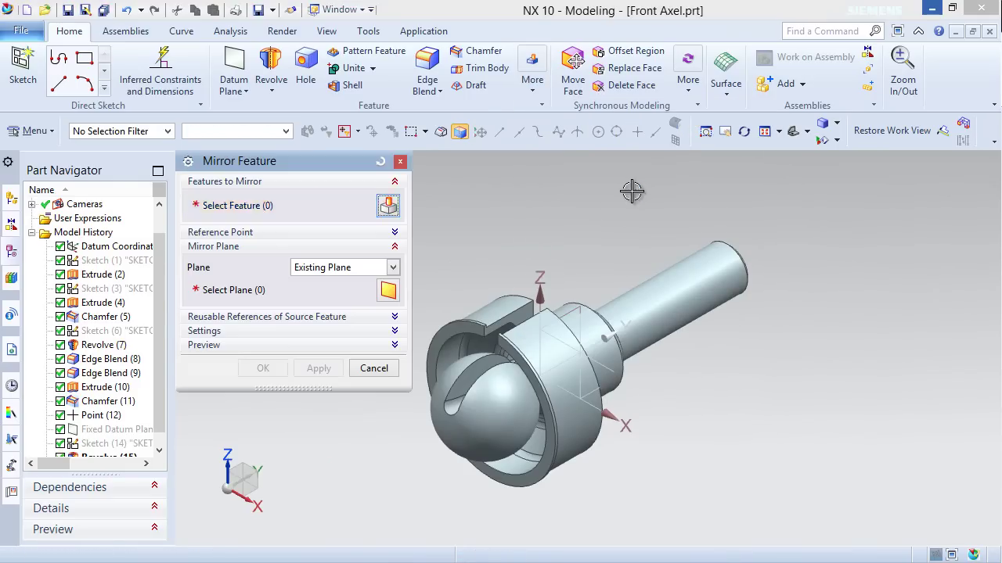
{"action": "scroll", "coordinate": [150, 372], "scroll_direction": "down", "scroll_amount": 1}
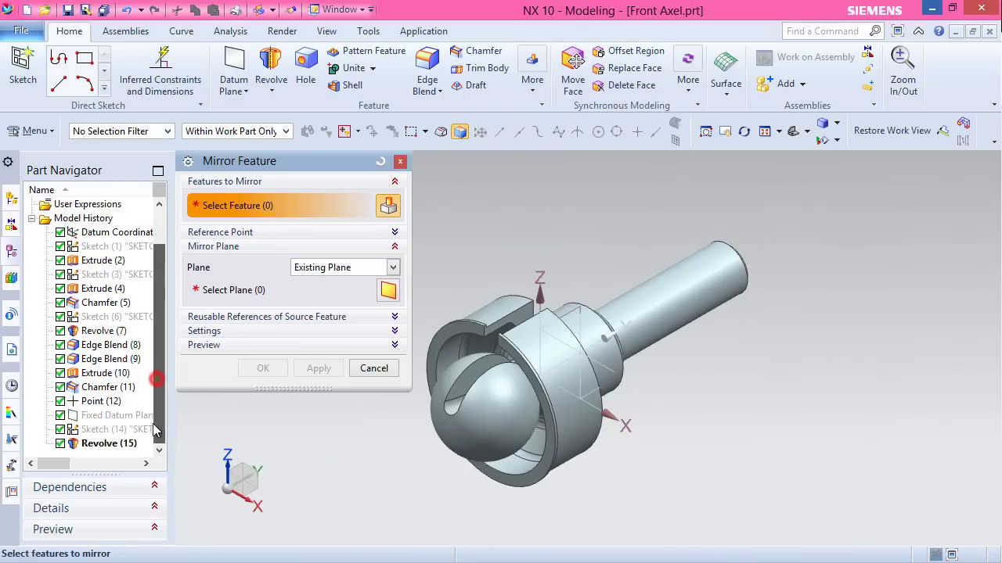
{"action": "left_click", "coordinate": [92, 444]}
{"action": "left_click", "coordinate": [231, 290]}
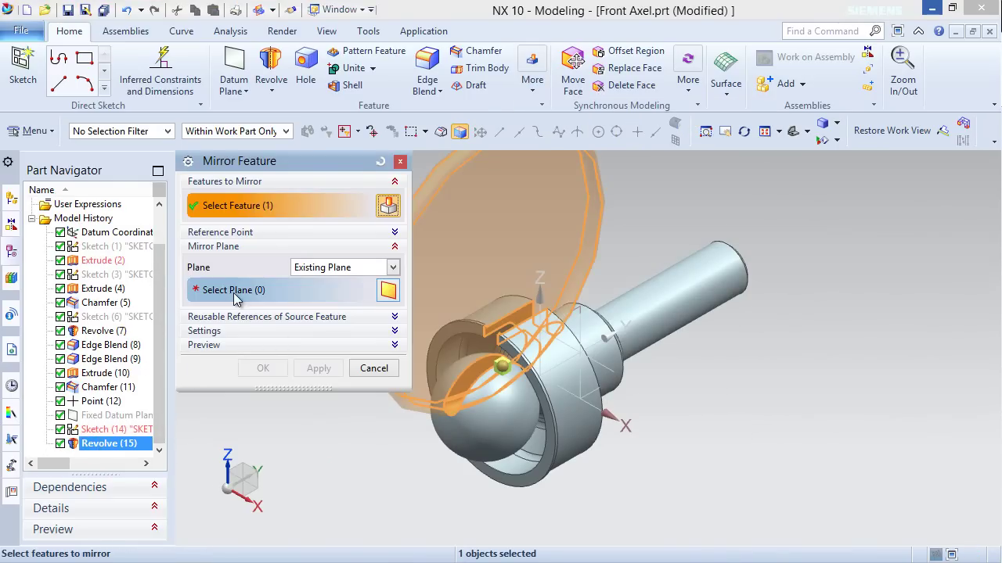
{"action": "left_click", "coordinate": [608, 389]}
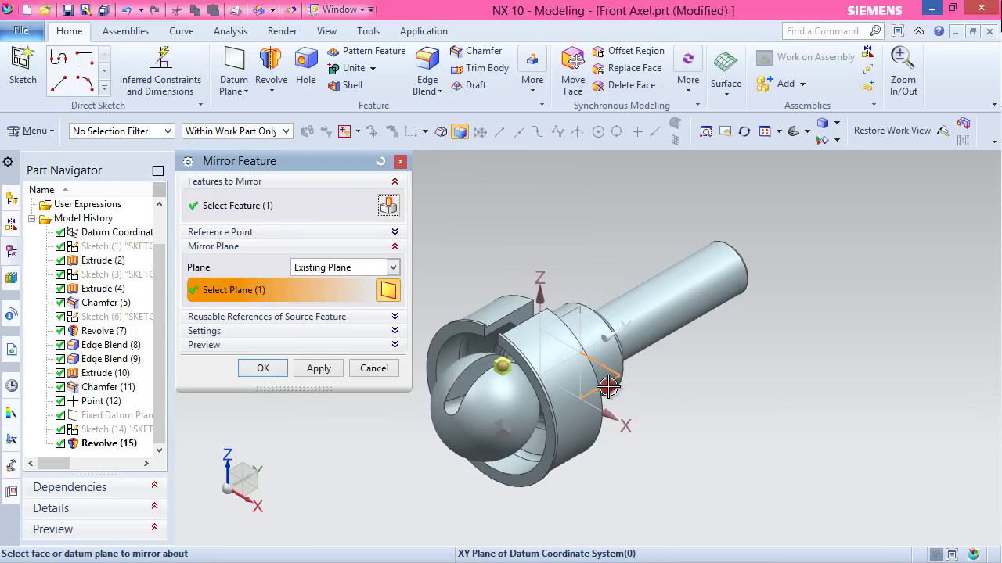
{"action": "left_click", "coordinate": [266, 369]}
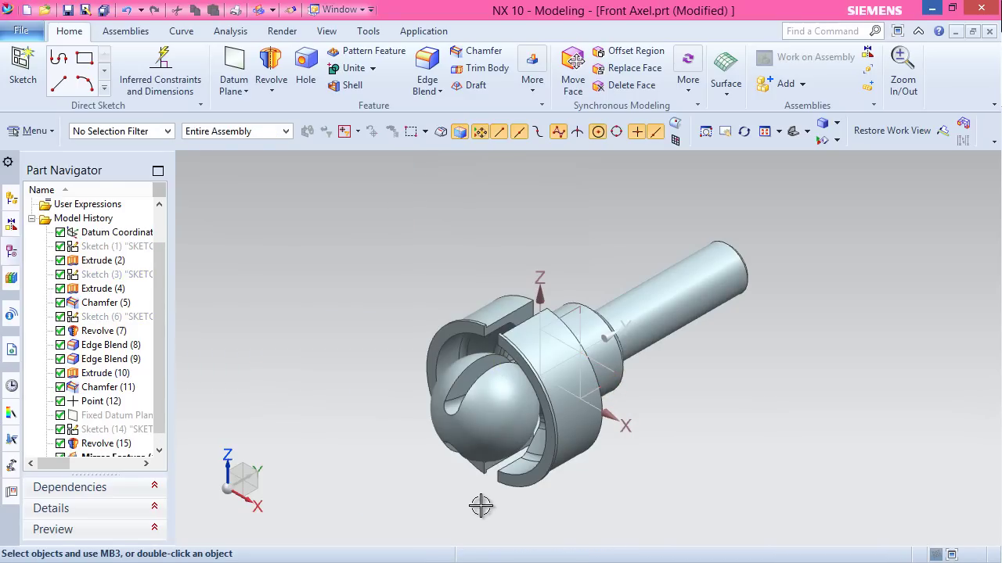
{"action": "middle_click_drag", "start_coordinate": [484, 463], "coordinate": [348, 351]}
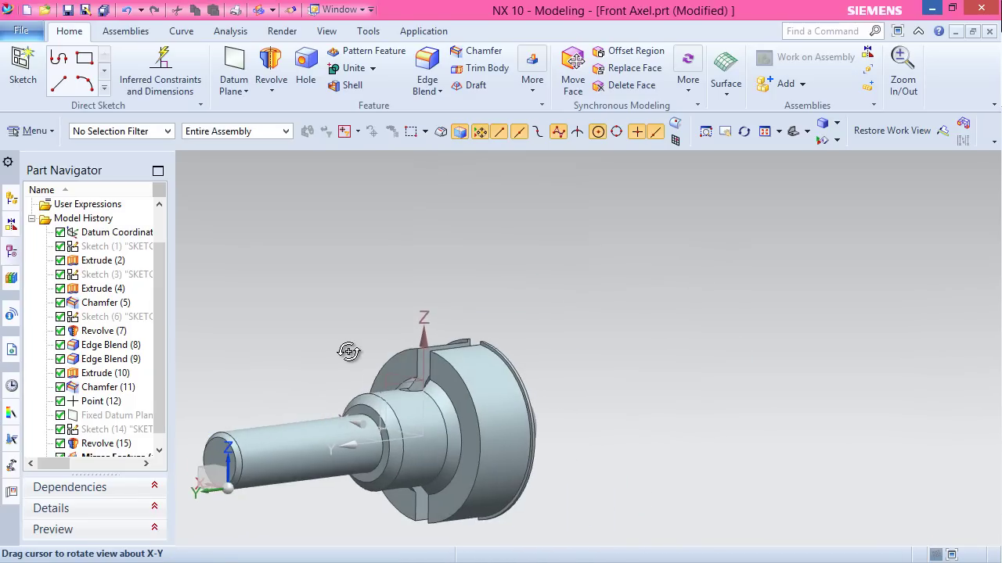
{"action": "key", "text": "Home"}
{"action": "key", "text": "ctrl+s"}
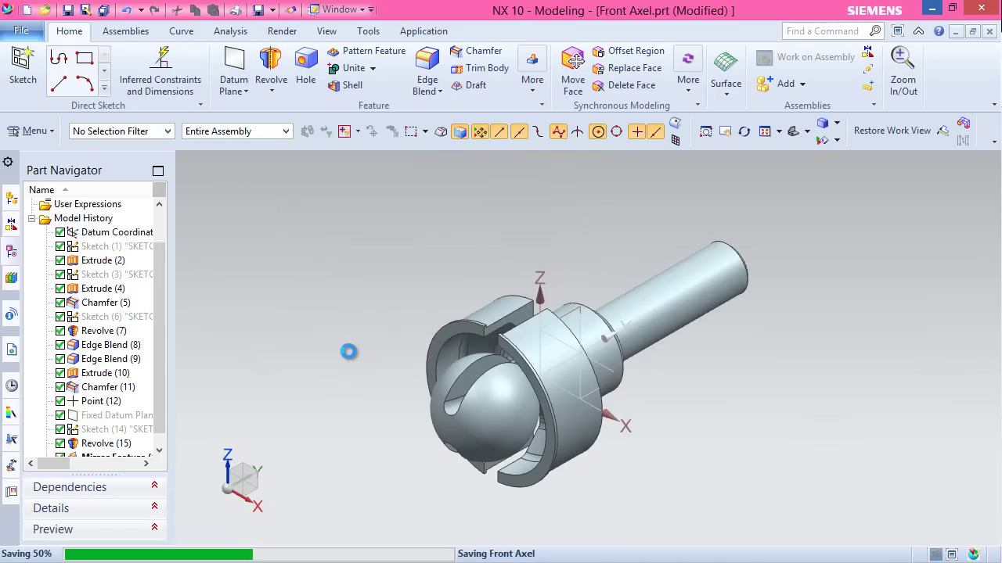
Start a sketch on the datum YZ plane and set the display to Static Wireframe
{"action": "left_click", "coordinate": [415, 292]}
{"action": "left_click", "coordinate": [22, 66]}
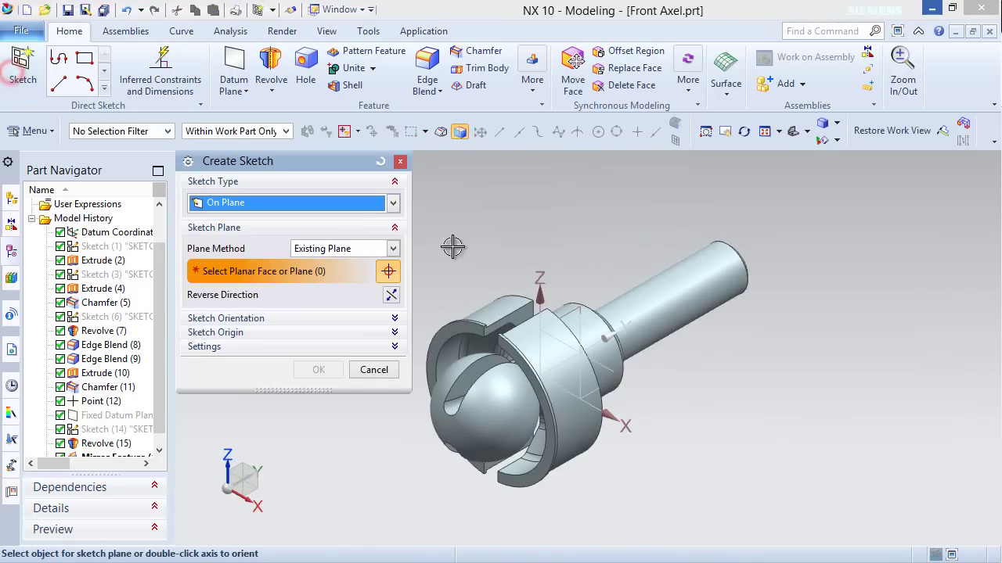
{"action": "left_click", "coordinate": [575, 302]}
{"action": "left_click", "coordinate": [323, 367]}
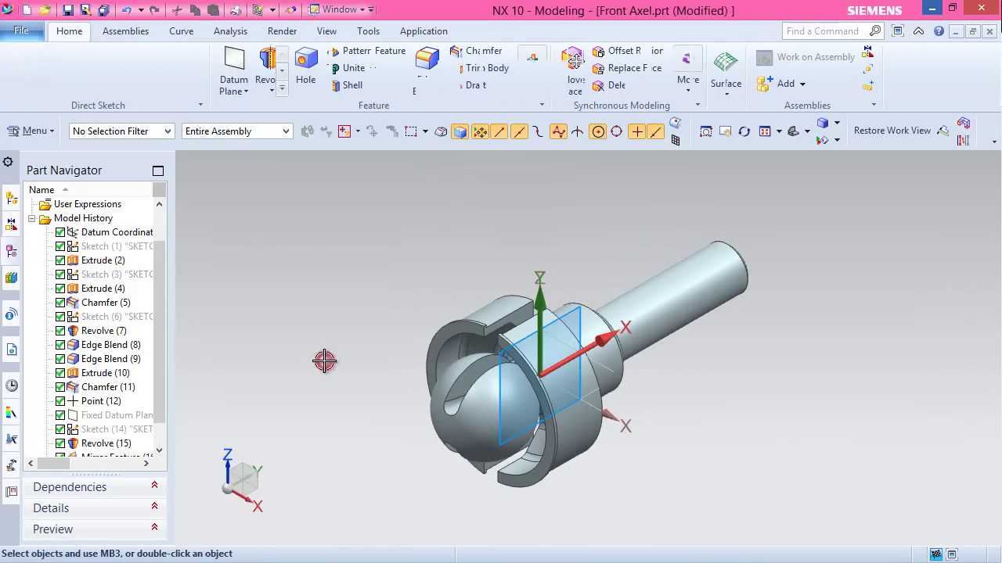
{"action": "left_click", "coordinate": [836, 124]}
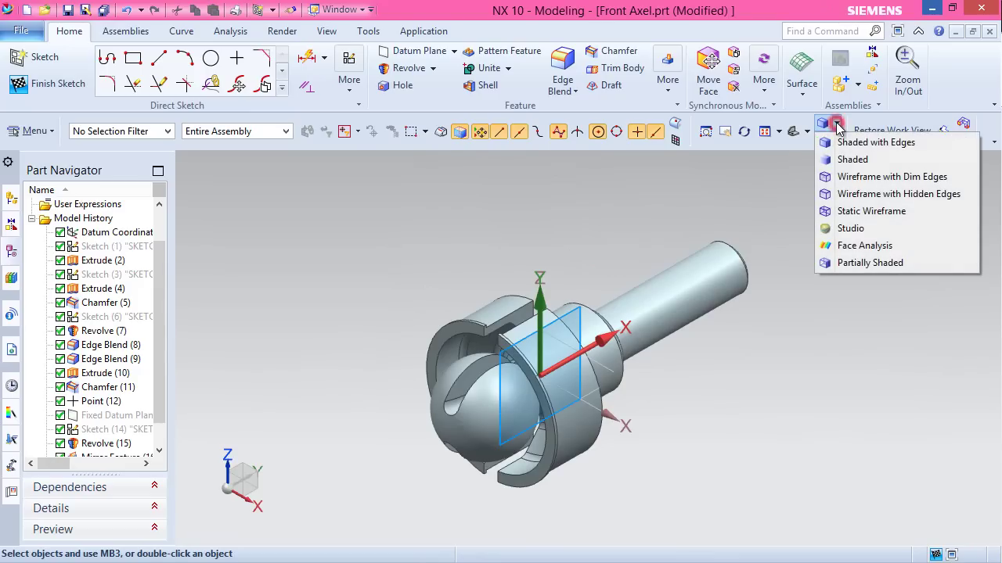
{"action": "left_click", "coordinate": [851, 212]}
Sketch a 0.2 in diameter circle centred on the ball's centre point and finish the sketch
{"action": "left_click", "coordinate": [210, 64]}
{"action": "scroll", "coordinate": [483, 428], "scroll_direction": "up", "scroll_amount": 2}
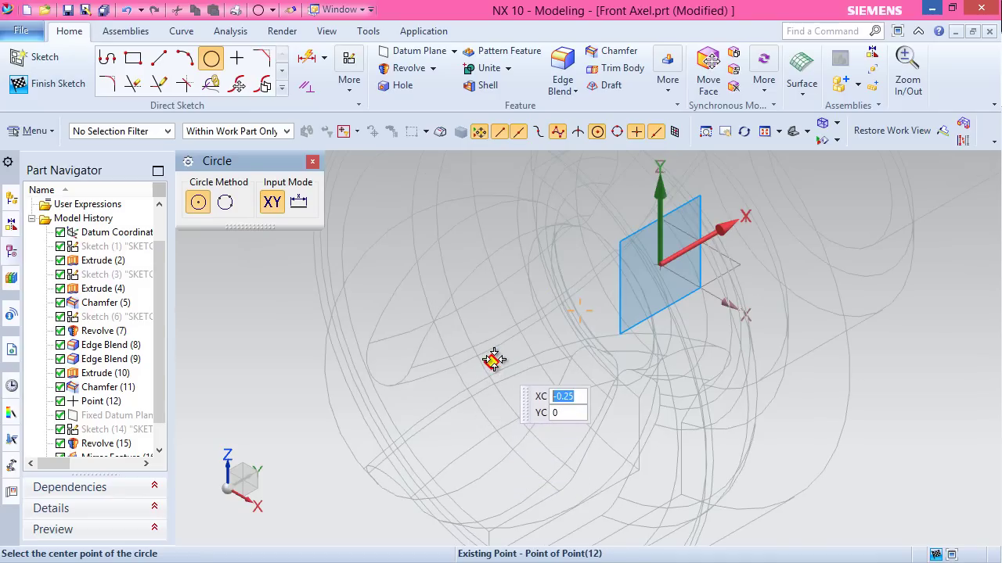
{"action": "left_click", "coordinate": [493, 361]}
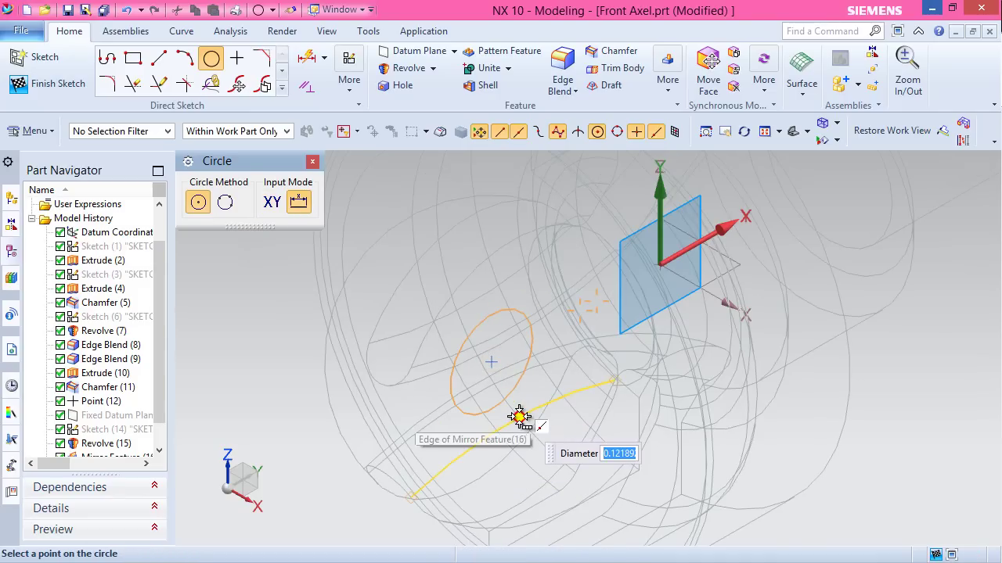
{"action": "left_click", "coordinate": [520, 417]}
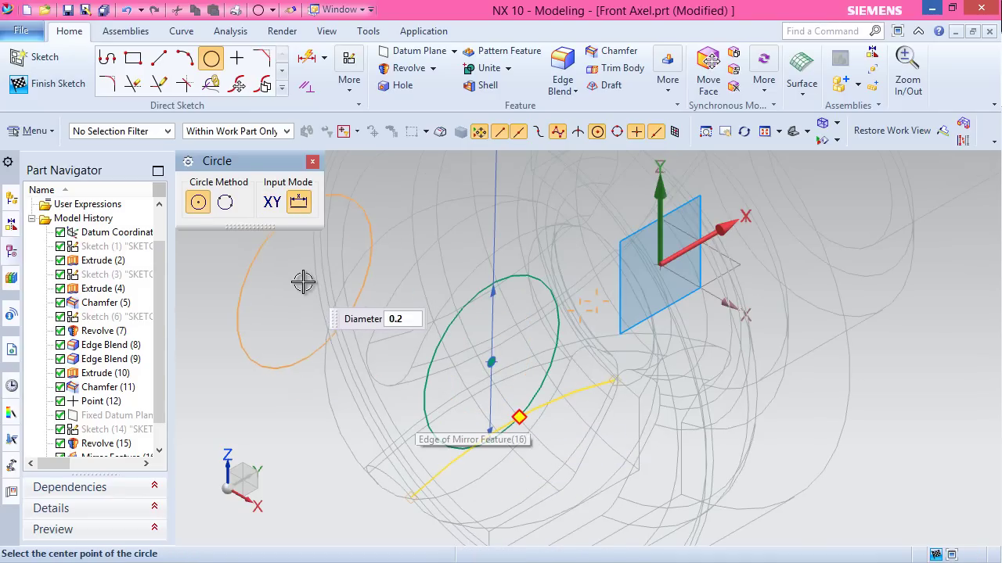
{"action": "key", "text": "Escape"}
{"action": "left_click", "coordinate": [75, 87]}
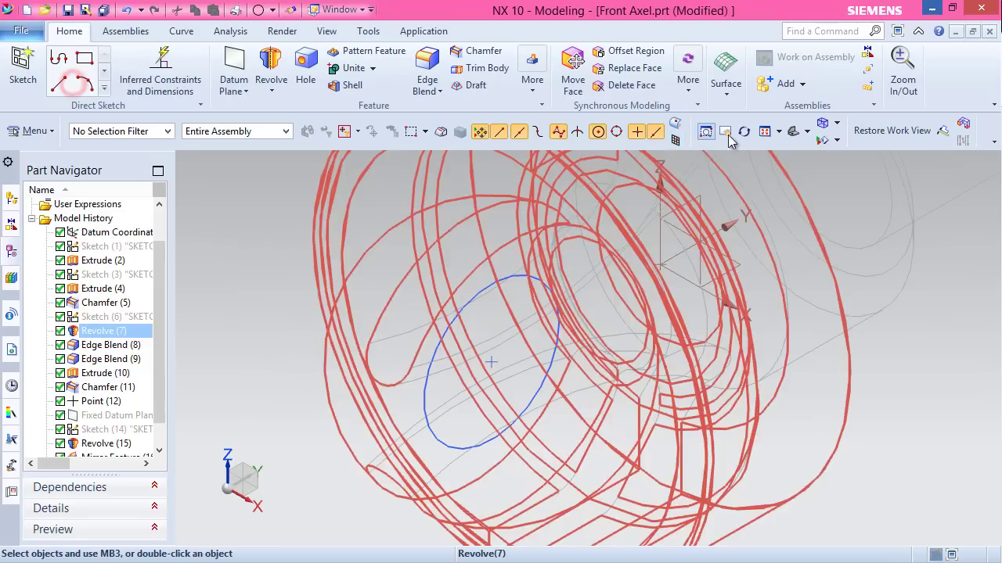
Start an Extrude for the circle at the ball's centre
{"action": "left_click", "coordinate": [269, 66]}
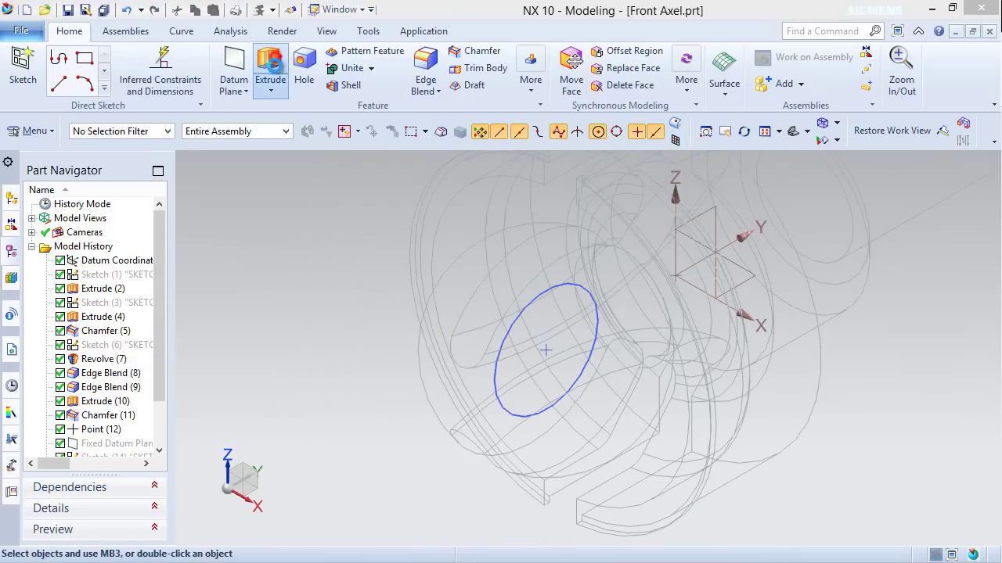